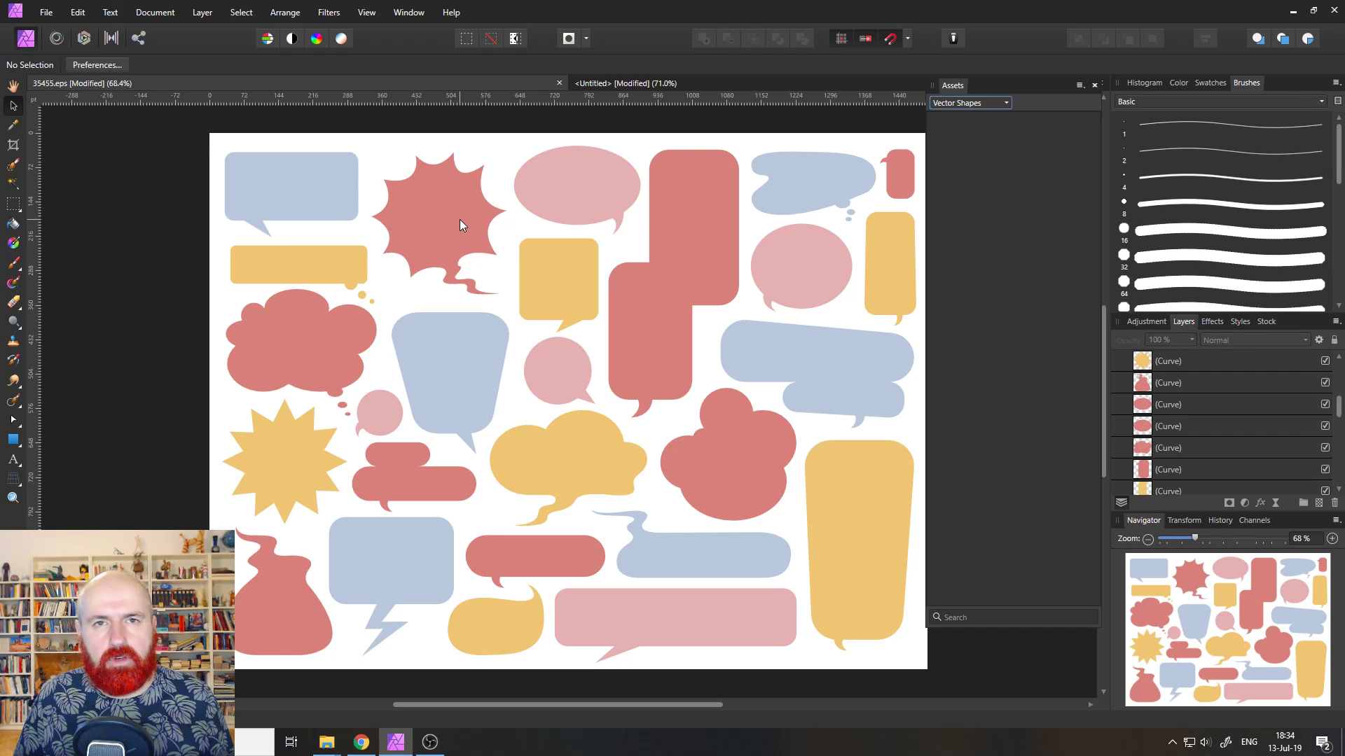
Close the Assets panel to give the speech-bubble sheet more room.
left_click(1095, 86)
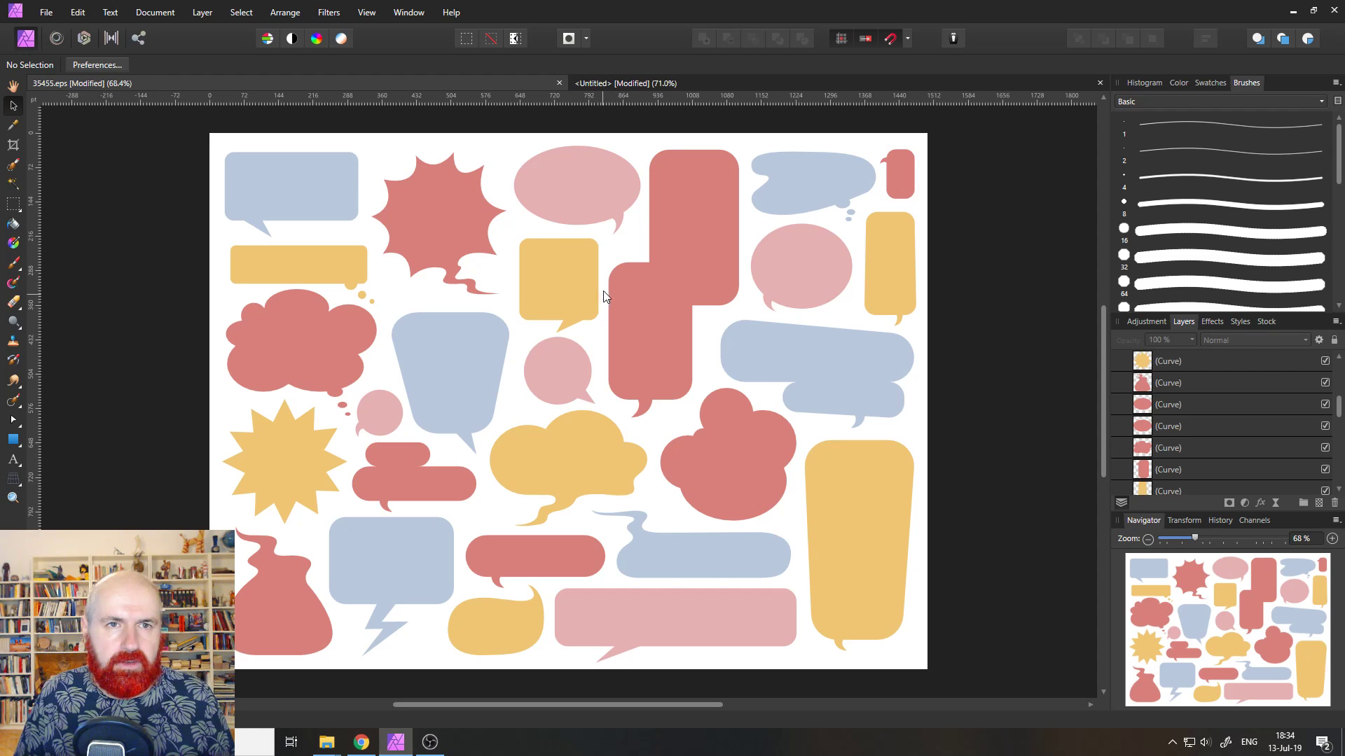
Reopen Assets from View > Studio and float it beside the speech-bubble artwork.
left_click(366, 14)
mouse_move(420, 245)
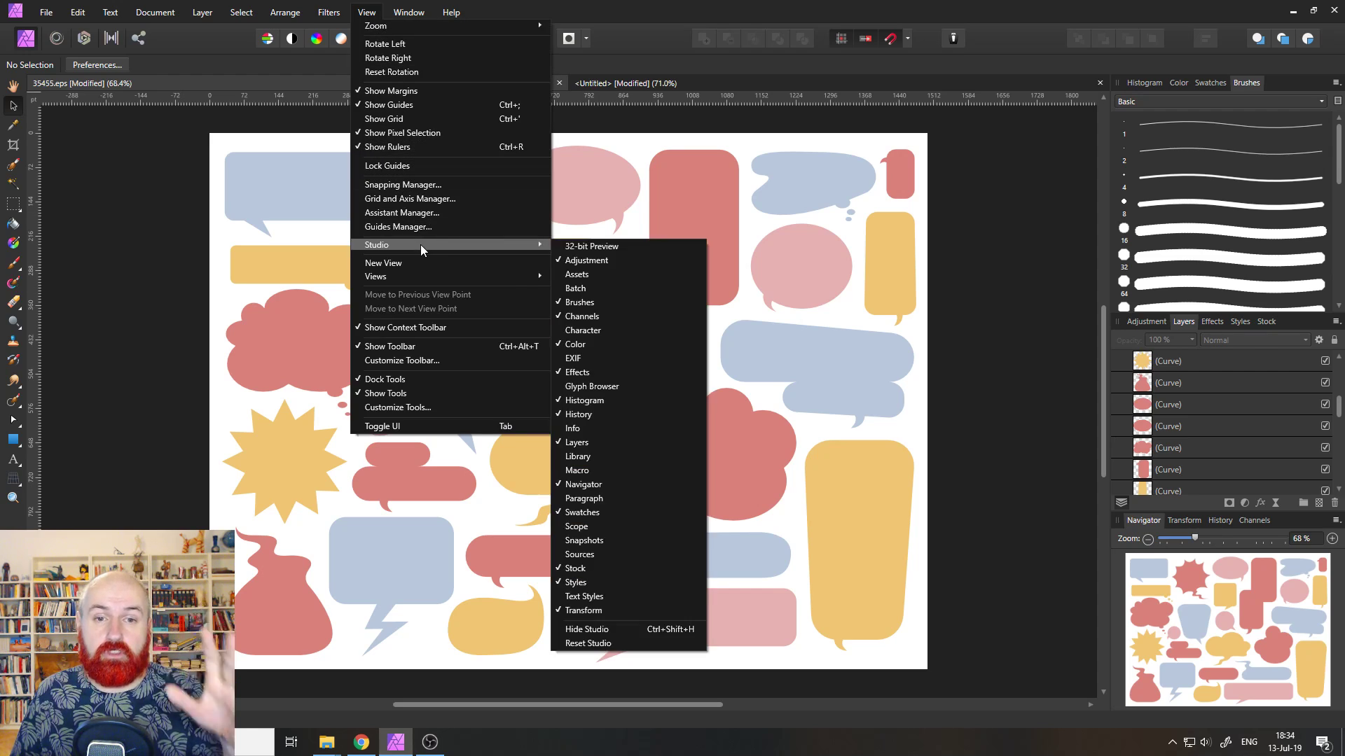
left_click(586, 277)
mouse_move(1009, 82)
left_mouse_down()
mouse_move(981, 111)
mouse_move(921, 115)
mouse_move(1273, 85)
mouse_move(1138, 85)
mouse_move(1153, 109)
mouse_move(1271, 86)
mouse_move(955, 149)
mouse_move(947, 128)
left_mouse_up()
left_click_drag(1004, 190, 985, 109)
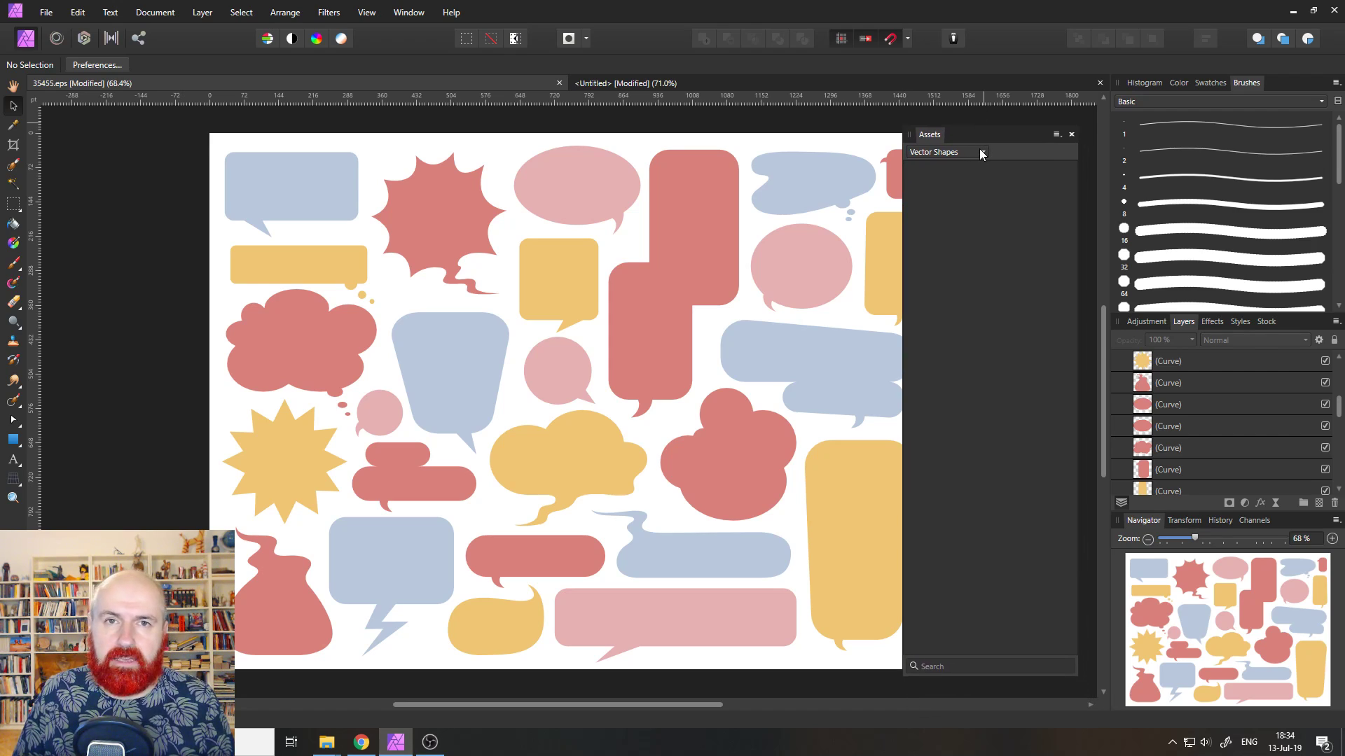
Delete the Vector Shapes asset category, confirming with Yes.
left_click(1056, 134)
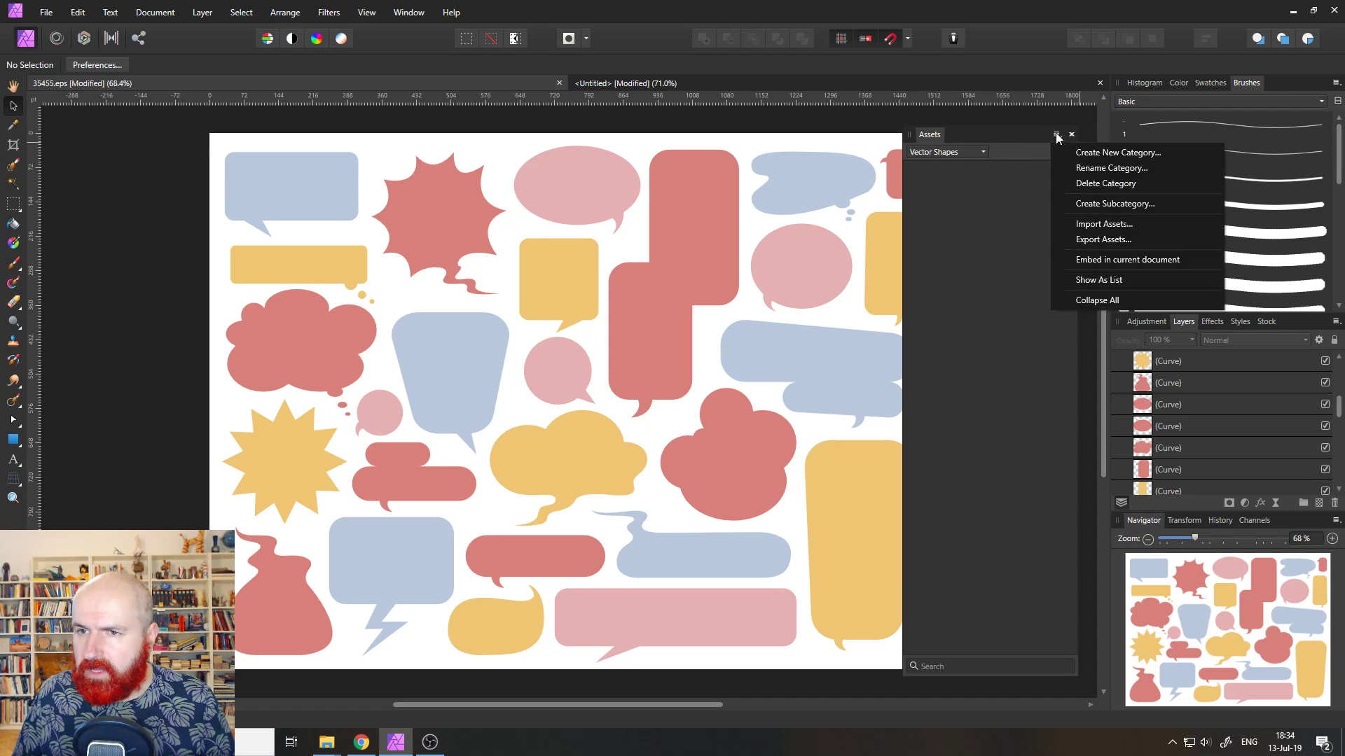
left_click(1083, 181)
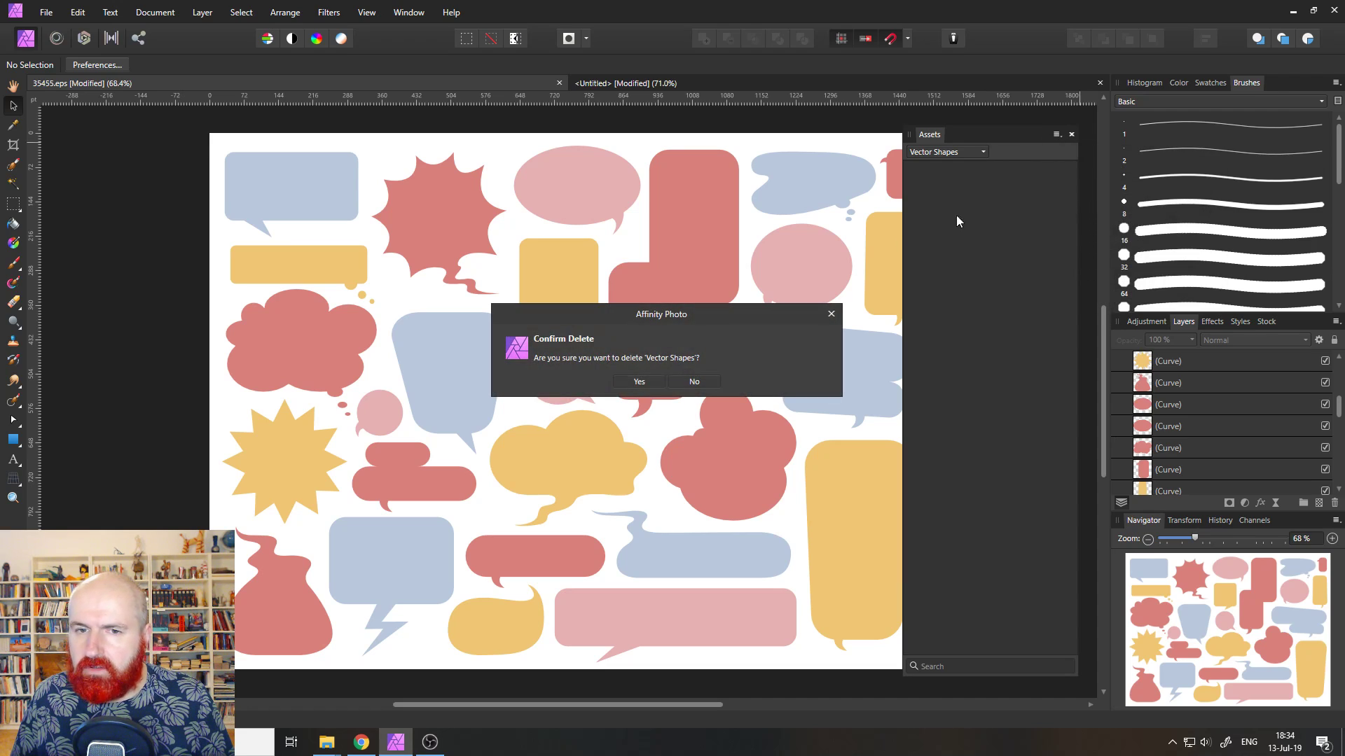
left_click(638, 381)
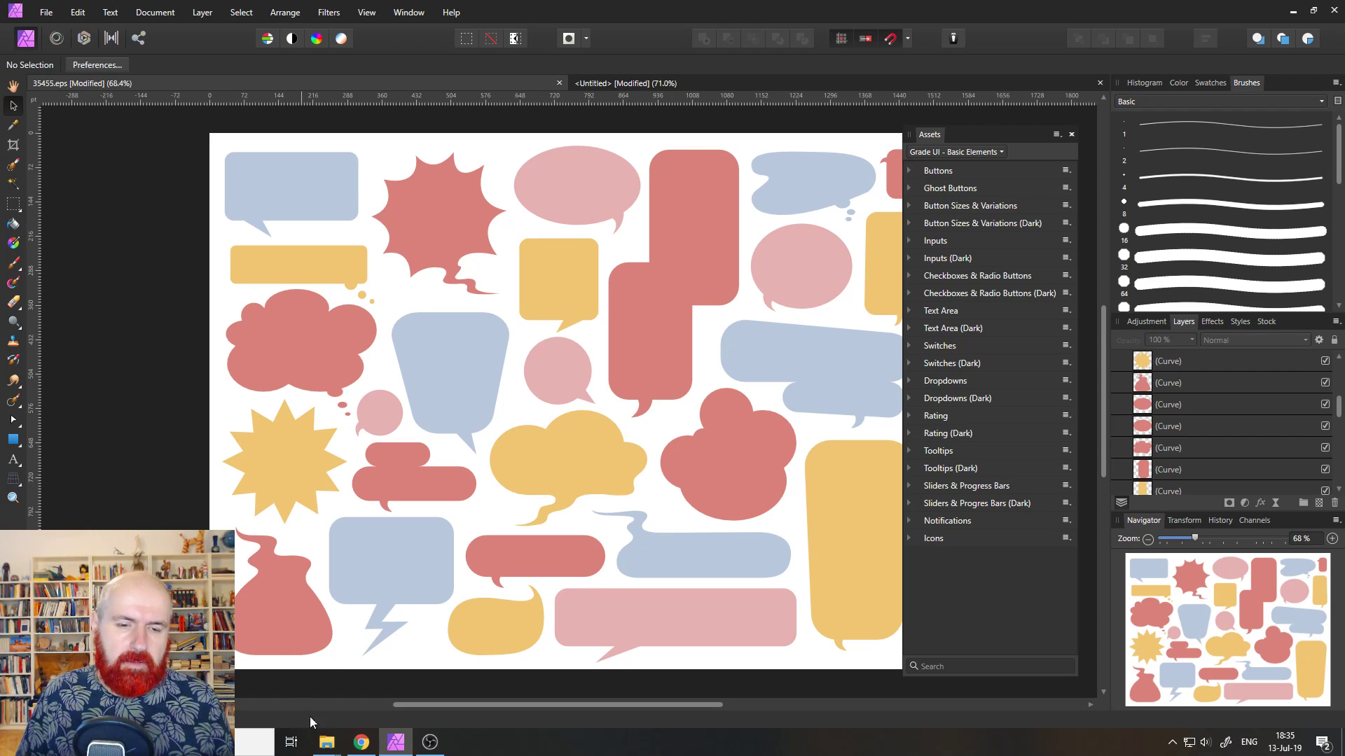
left_click(361, 743)
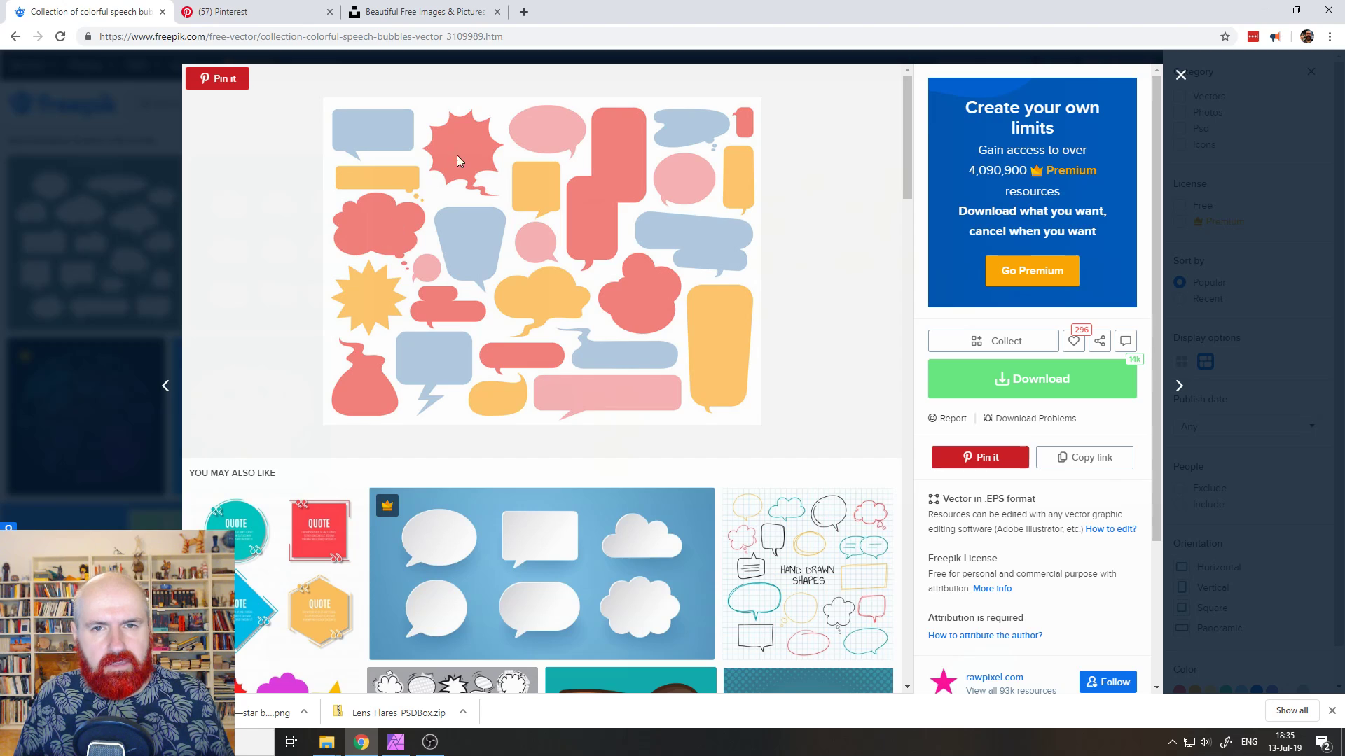
scroll(530, 367, "down", 8)
scroll(547, 334, "down", 4)
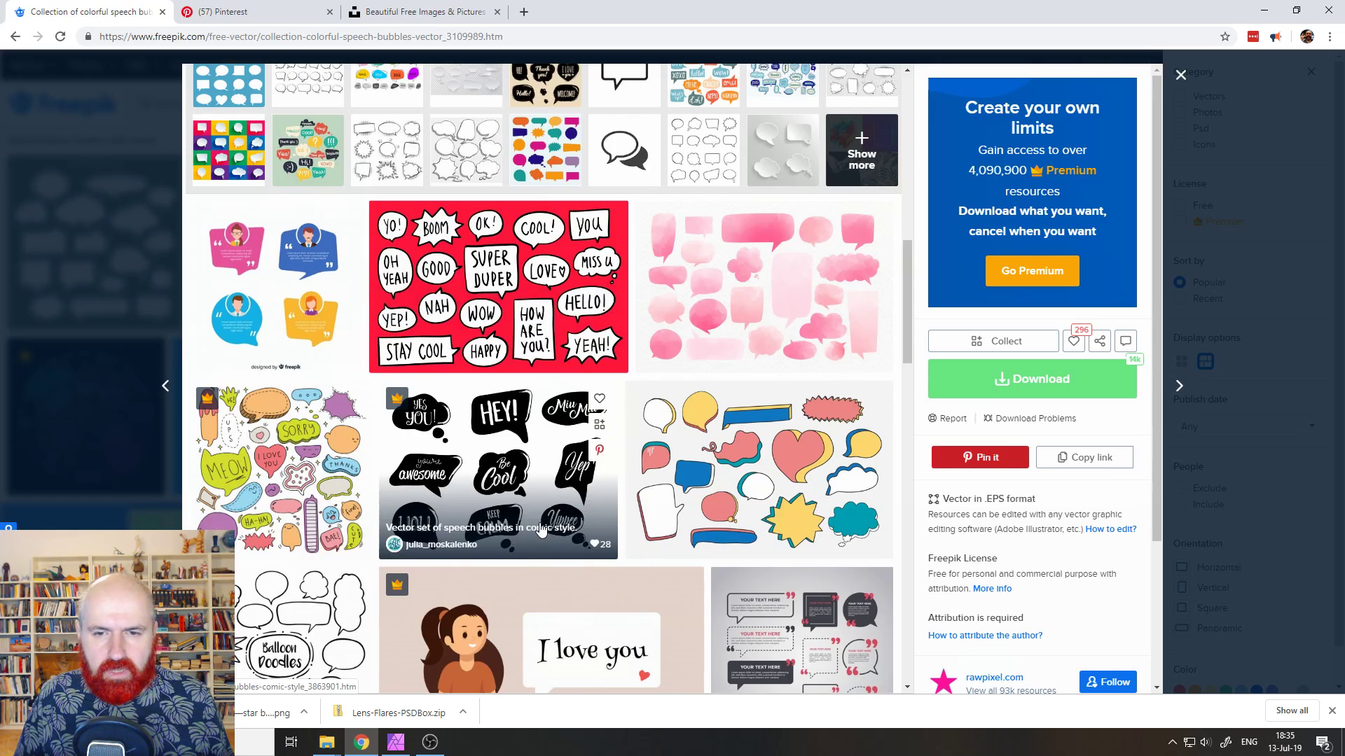
scroll(539, 530, "down", 3)
scroll(545, 518, "up", 12)
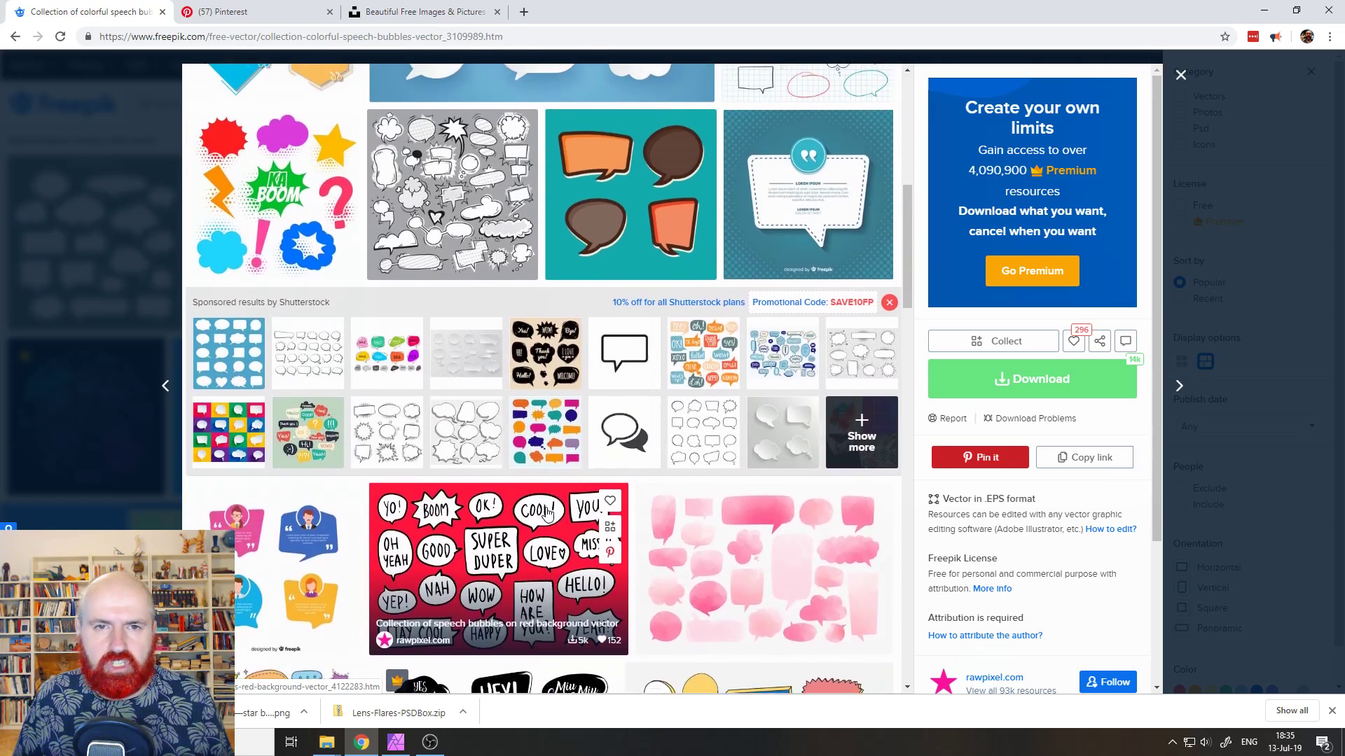
scroll(560, 493, "up", 1)
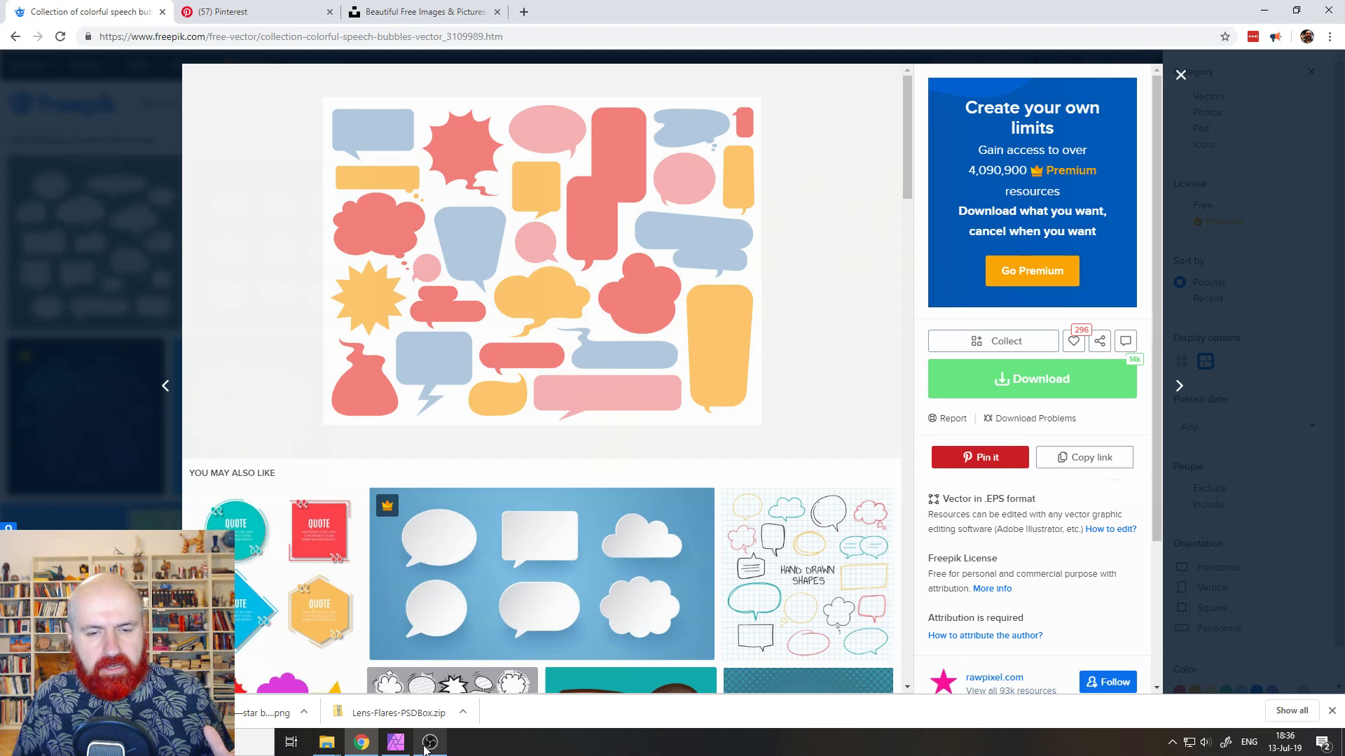
left_click(397, 743)
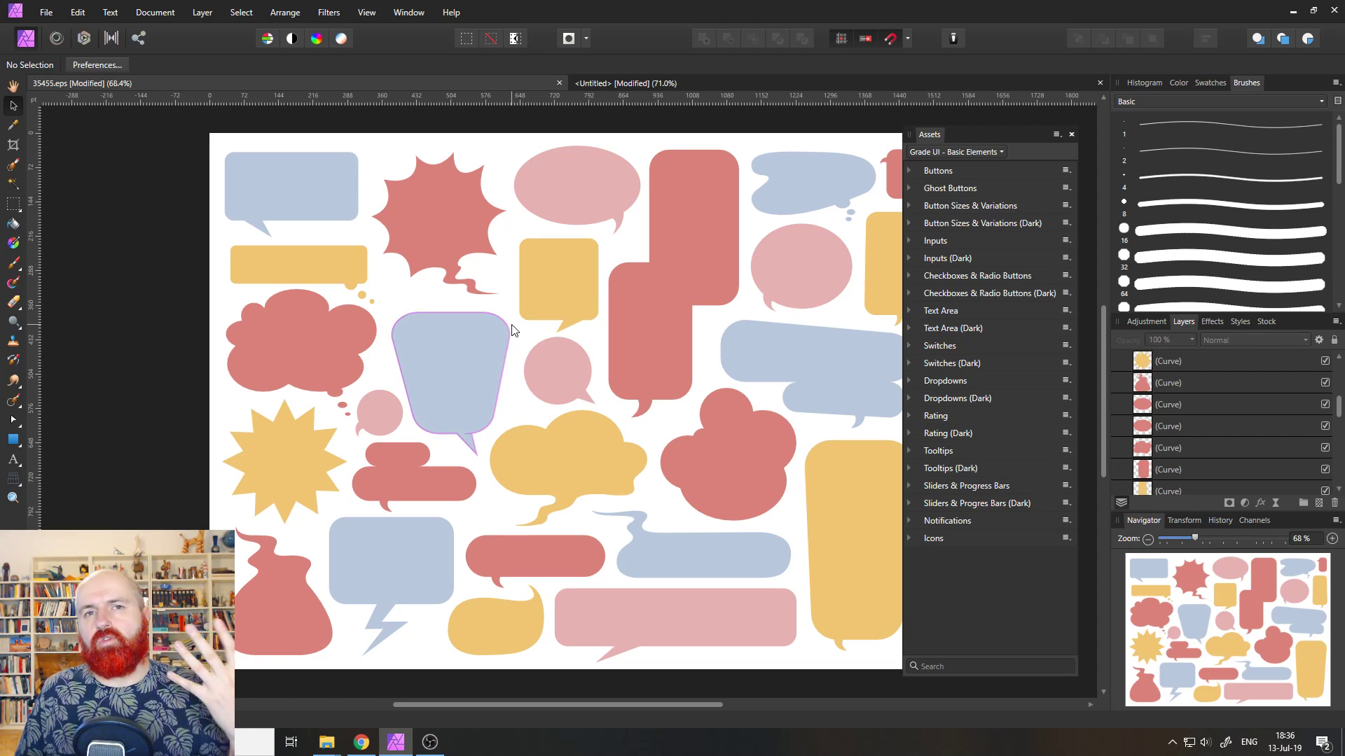
Zoom to 200% and group the yellow rectangular bubble with its two trailing circles.
left_click(13, 498)
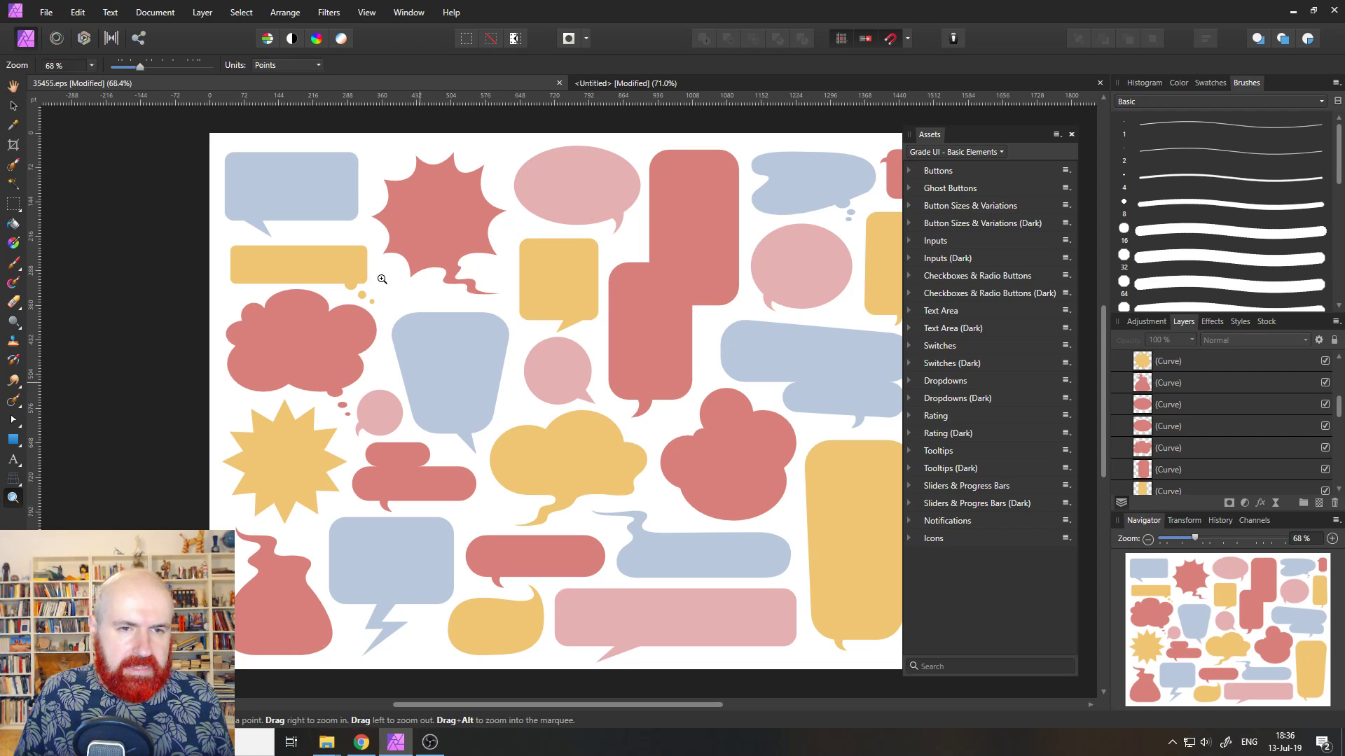
scroll(309, 261, "up", 5)
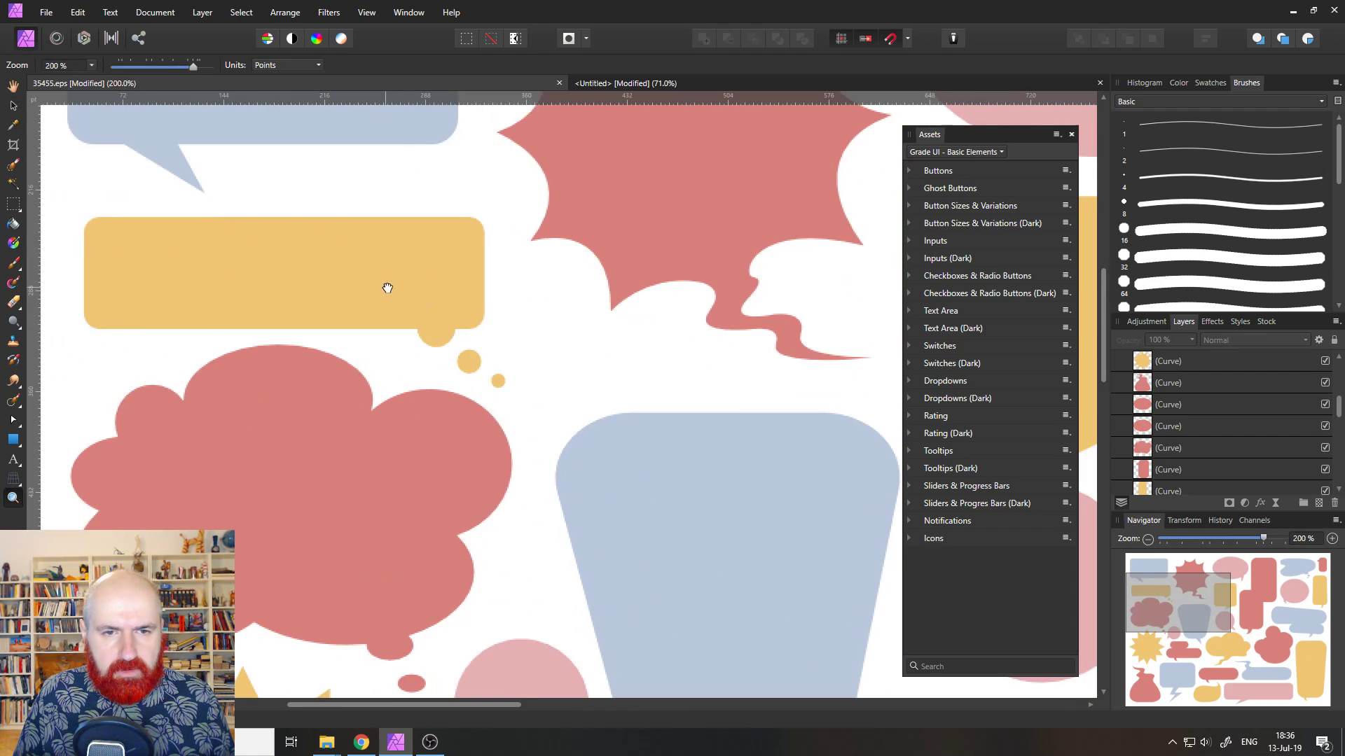
left_click_drag(390, 291, 553, 338)
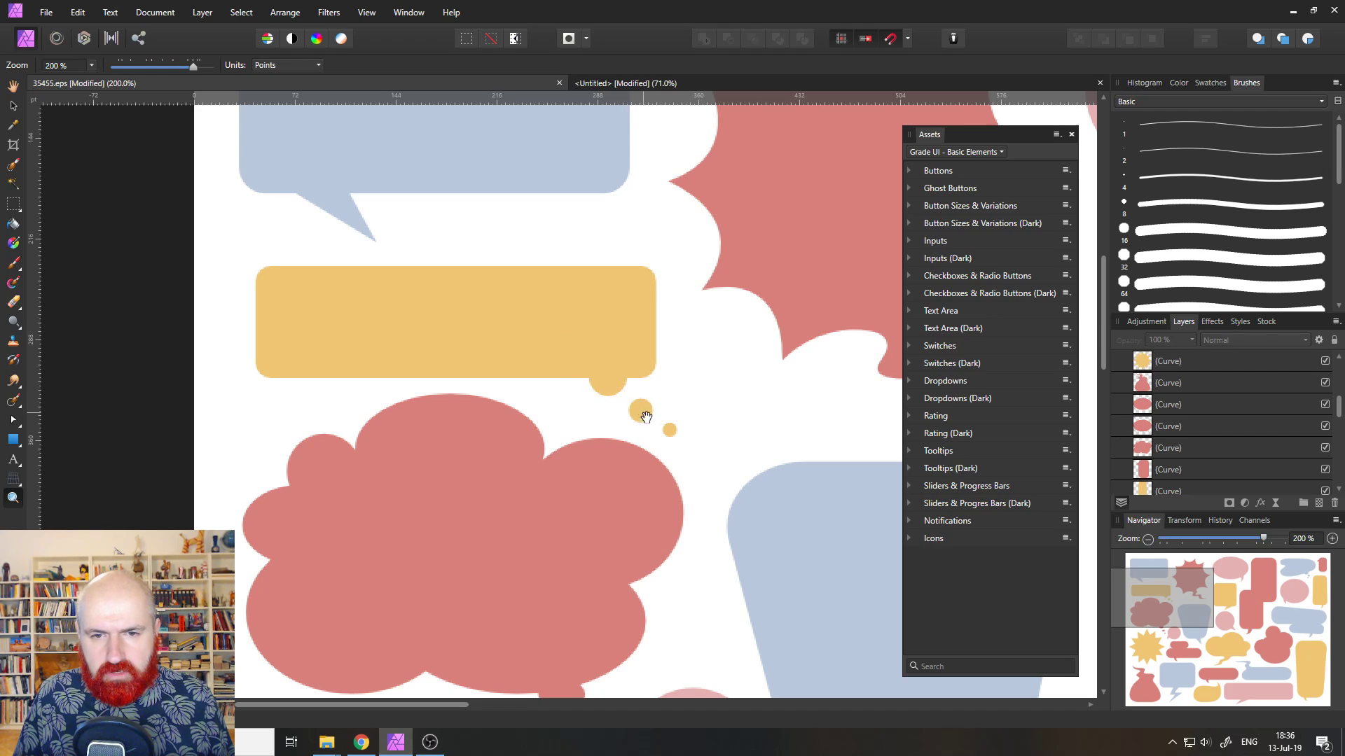
left_click(14, 106)
left_click(476, 309)
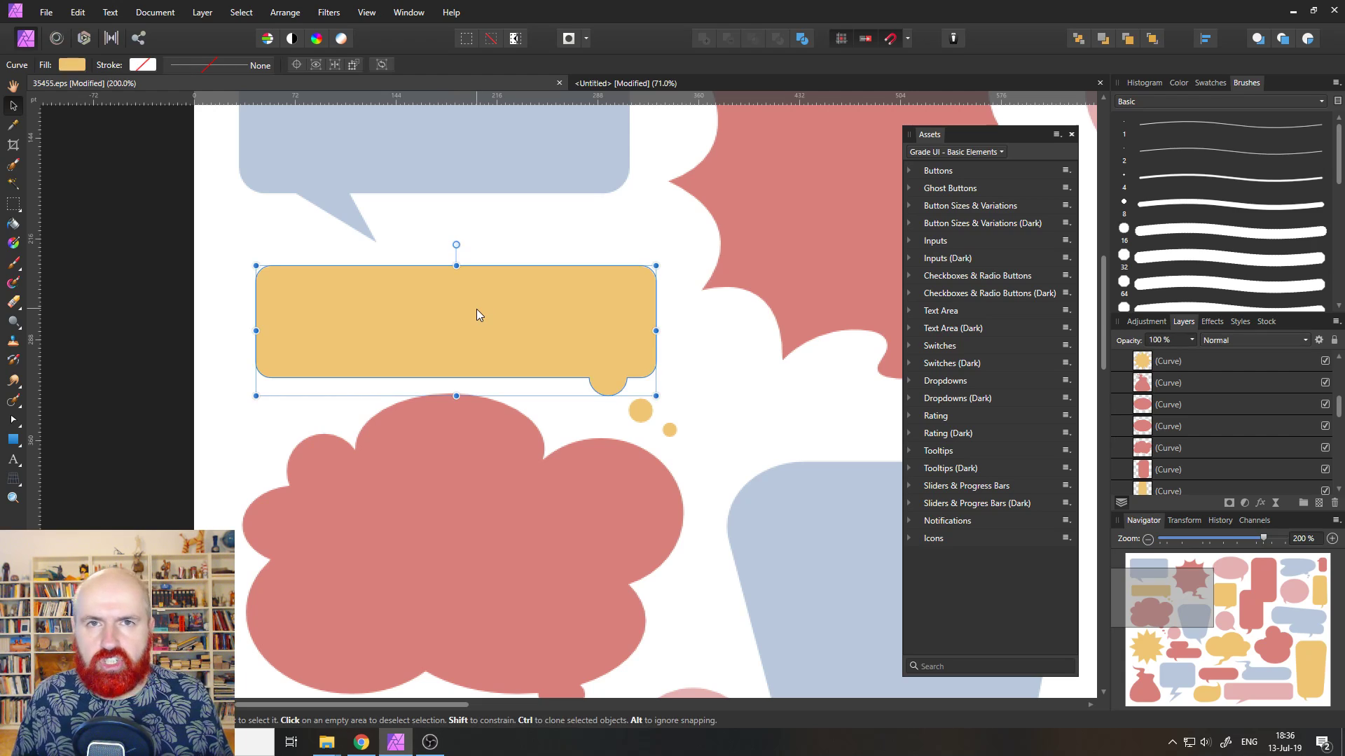
left_click(640, 413, "shift")
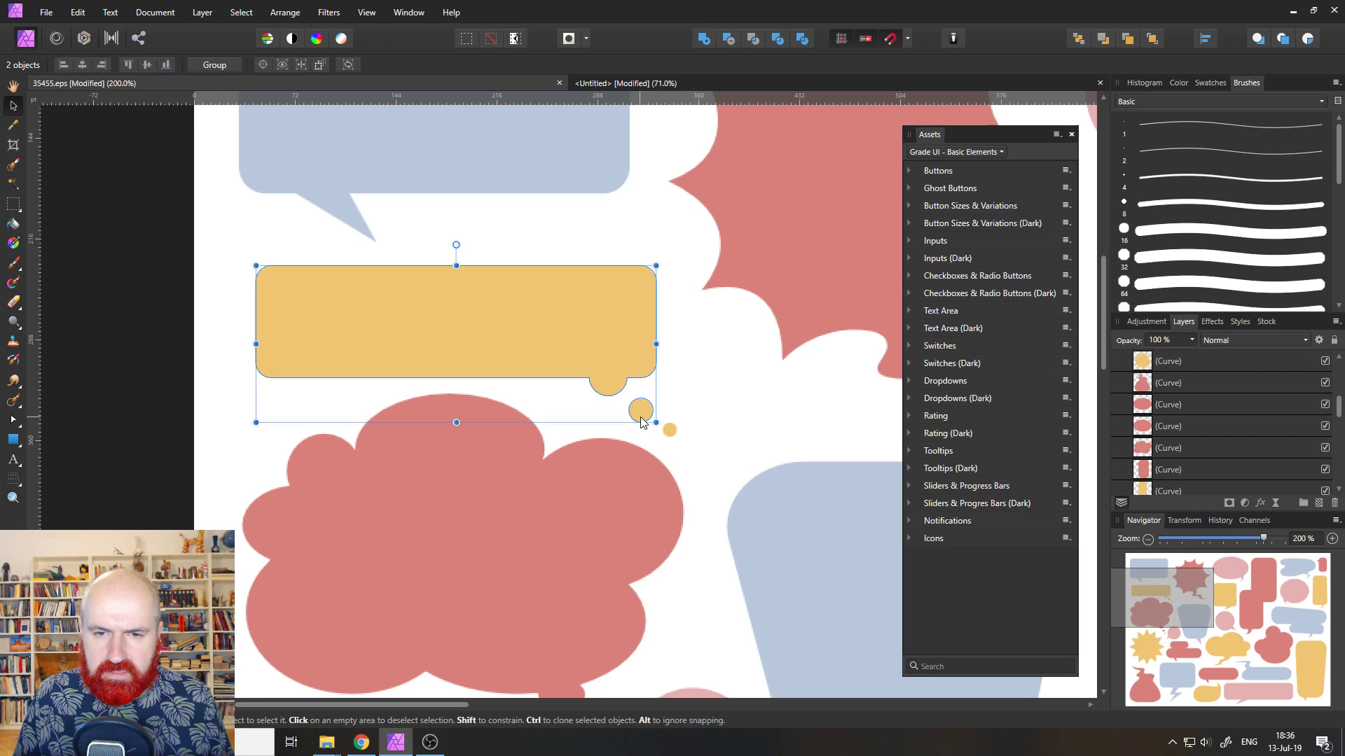
left_click(670, 430, "shift")
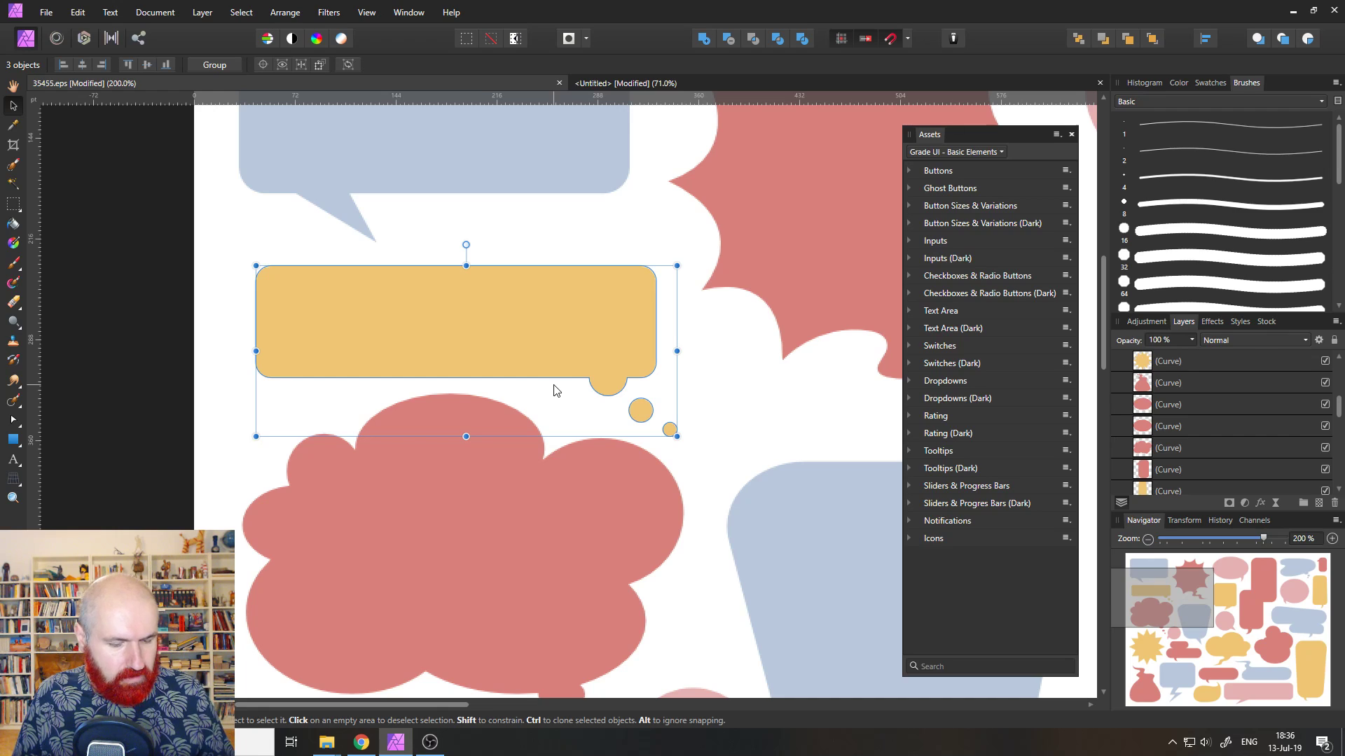
key("ctrl+g")
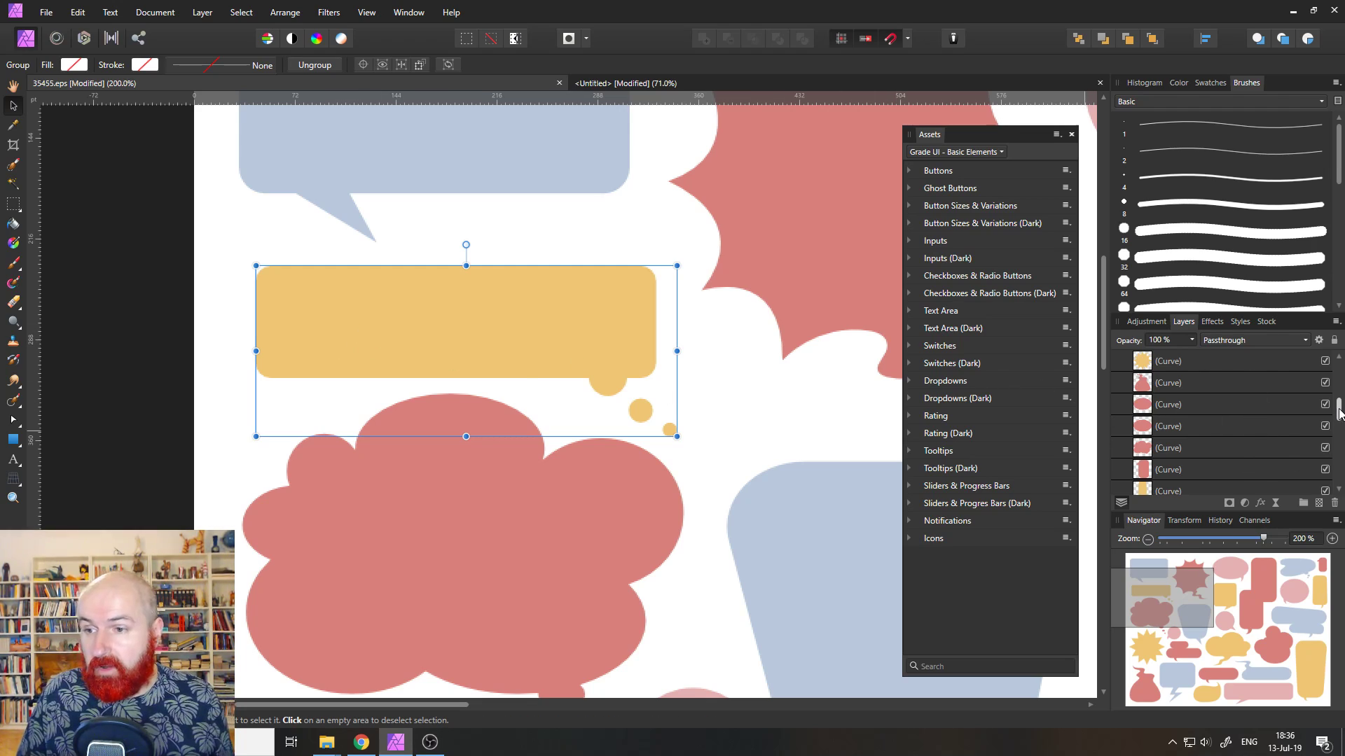
left_click_drag(1339, 413, 1333, 488)
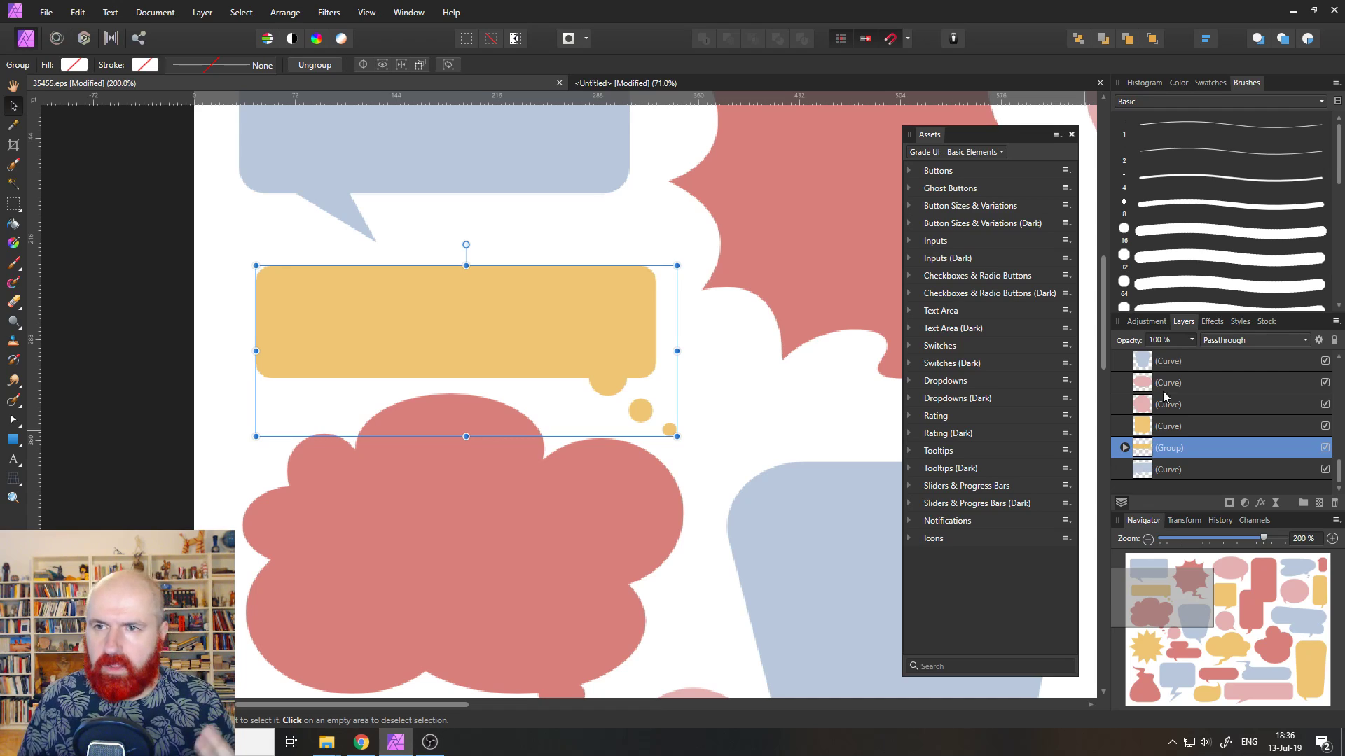
Create a new asset category and name it 'VEctor Shapes'.
left_click(1058, 136)
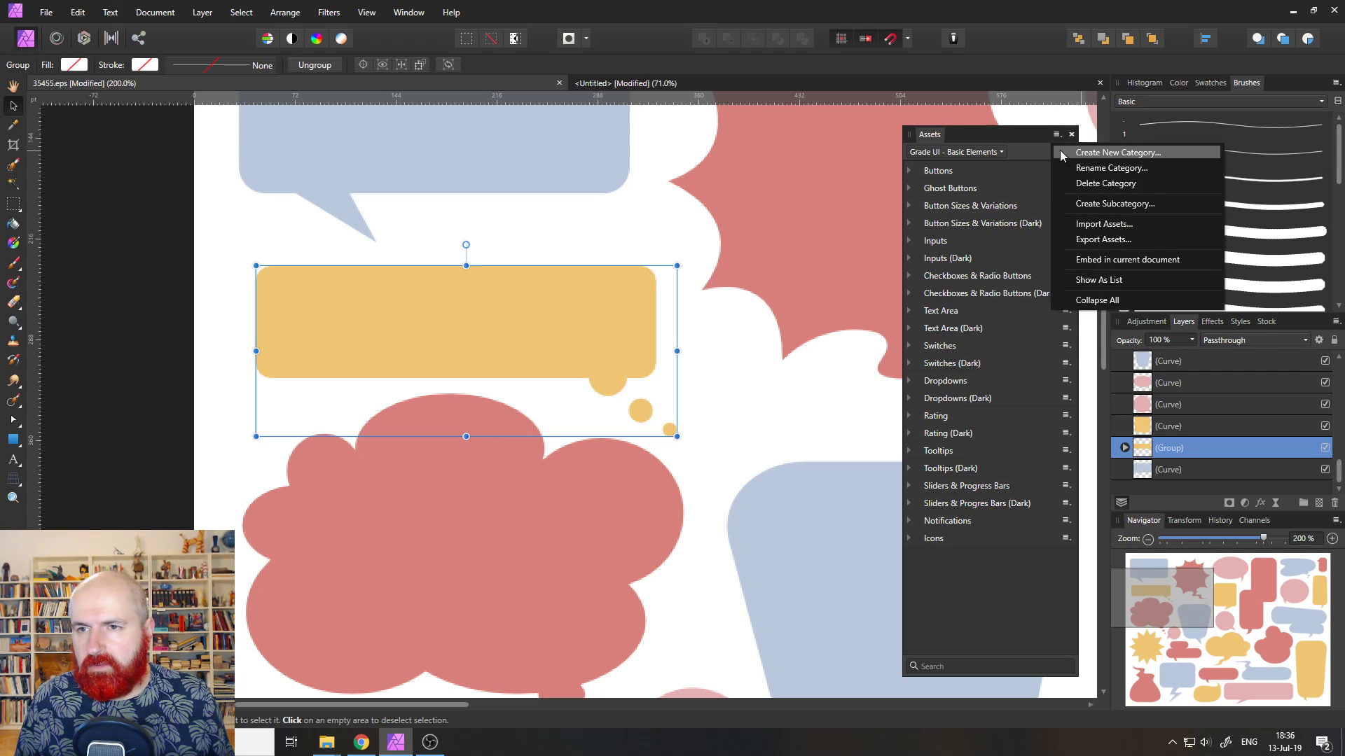
left_click(1055, 134)
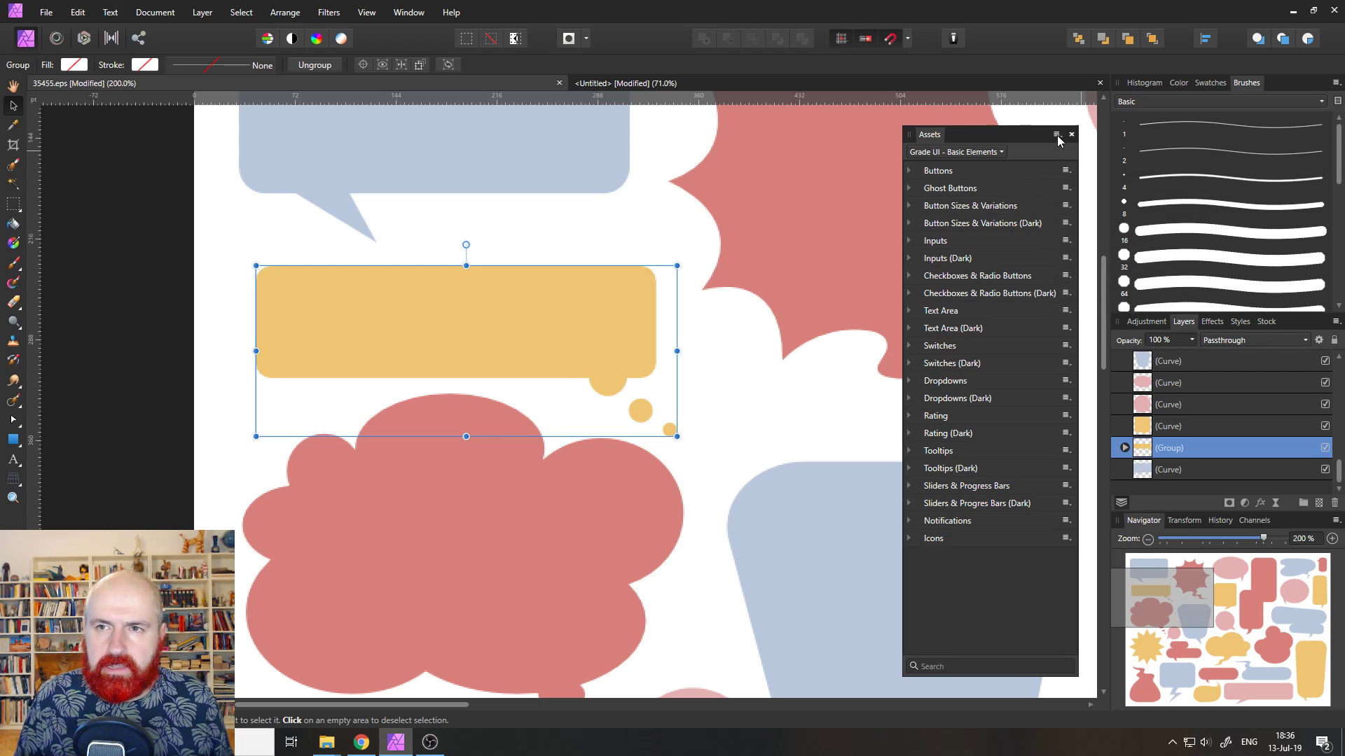
left_click(1057, 136)
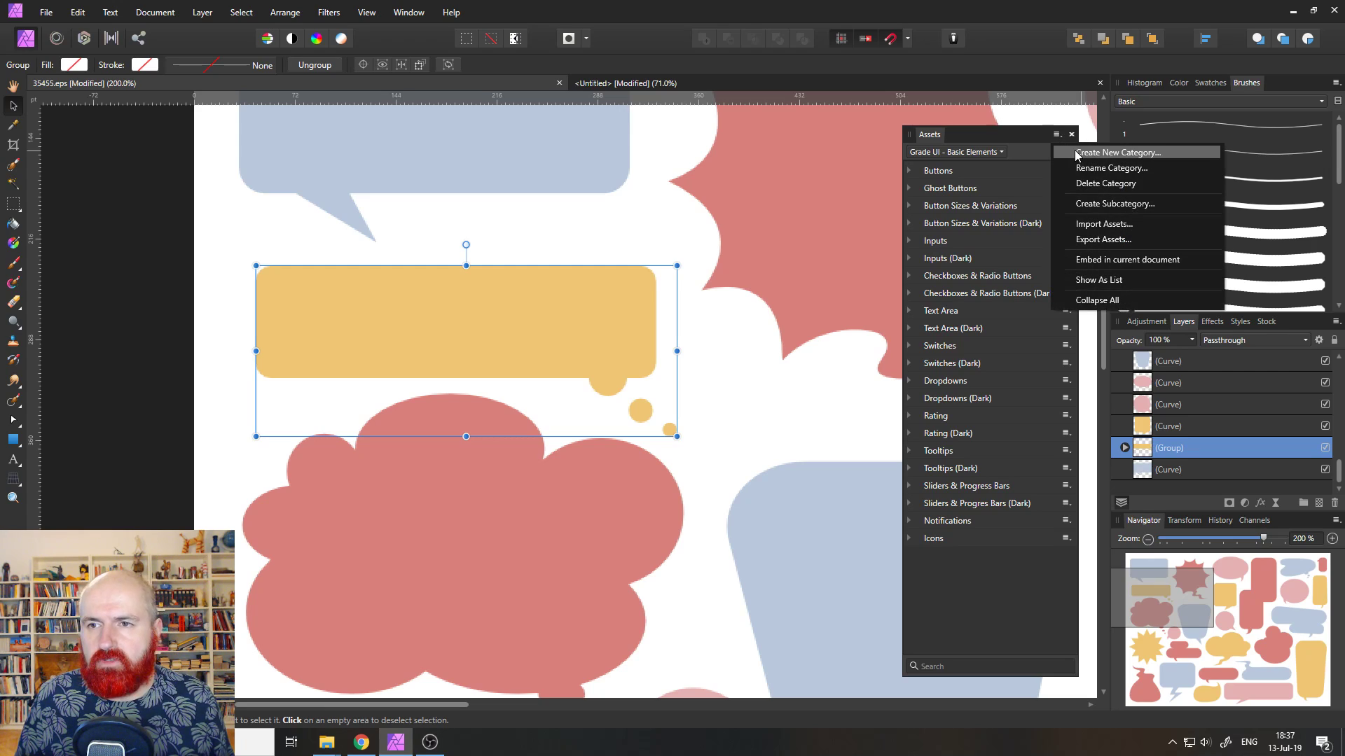
left_click(1077, 154)
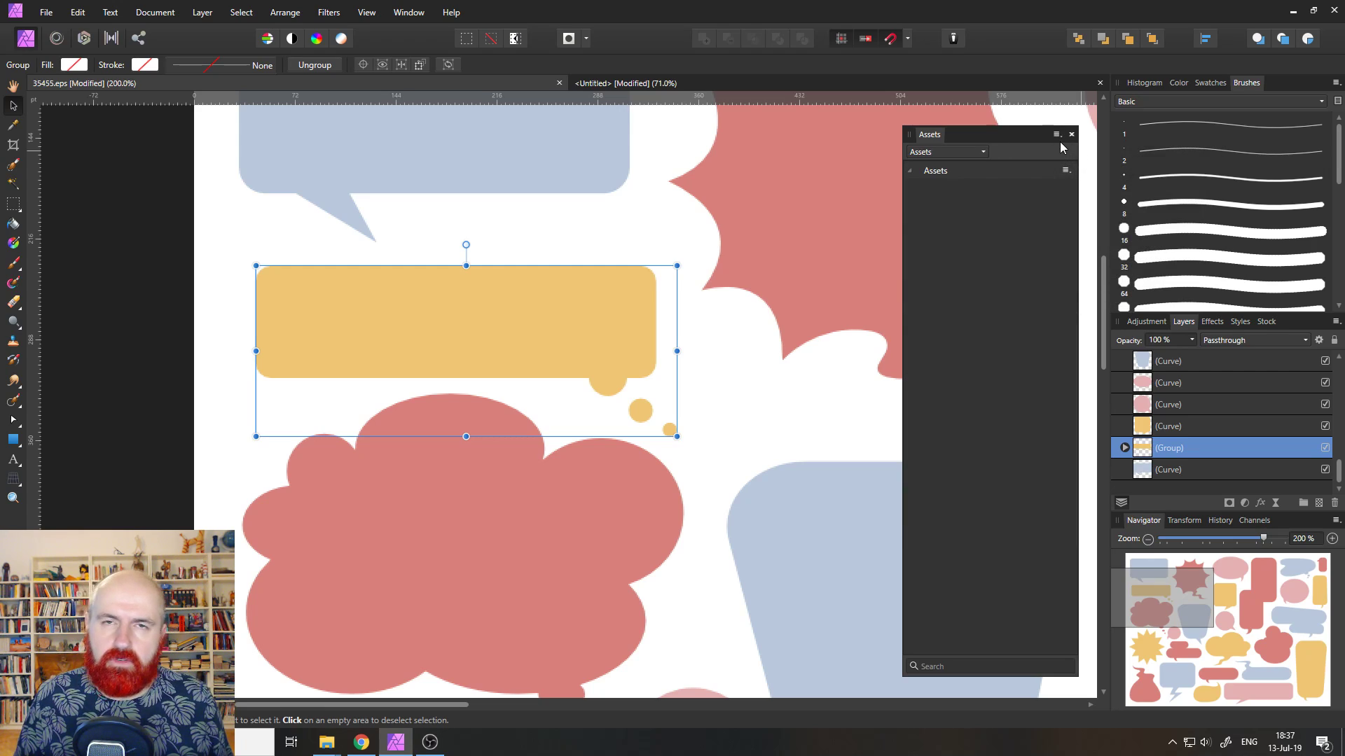
left_click(1057, 137)
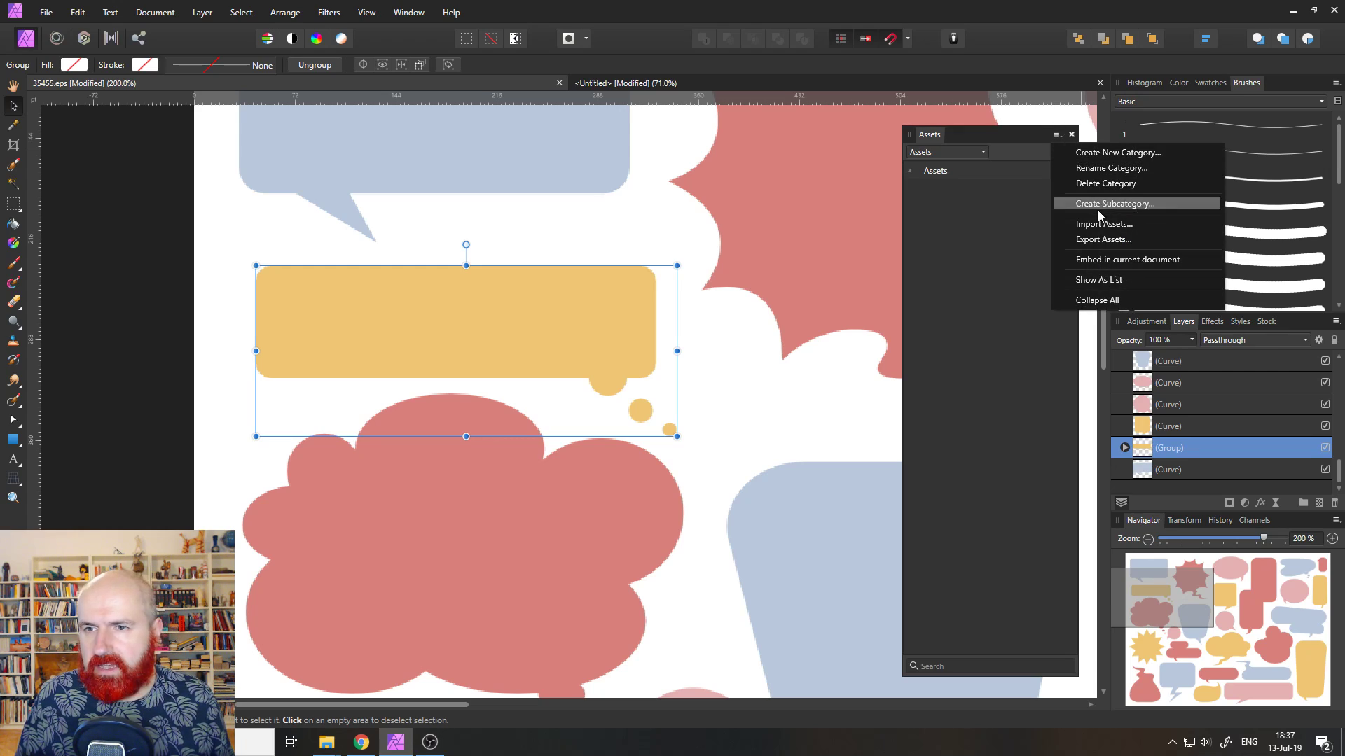
left_click(1105, 171)
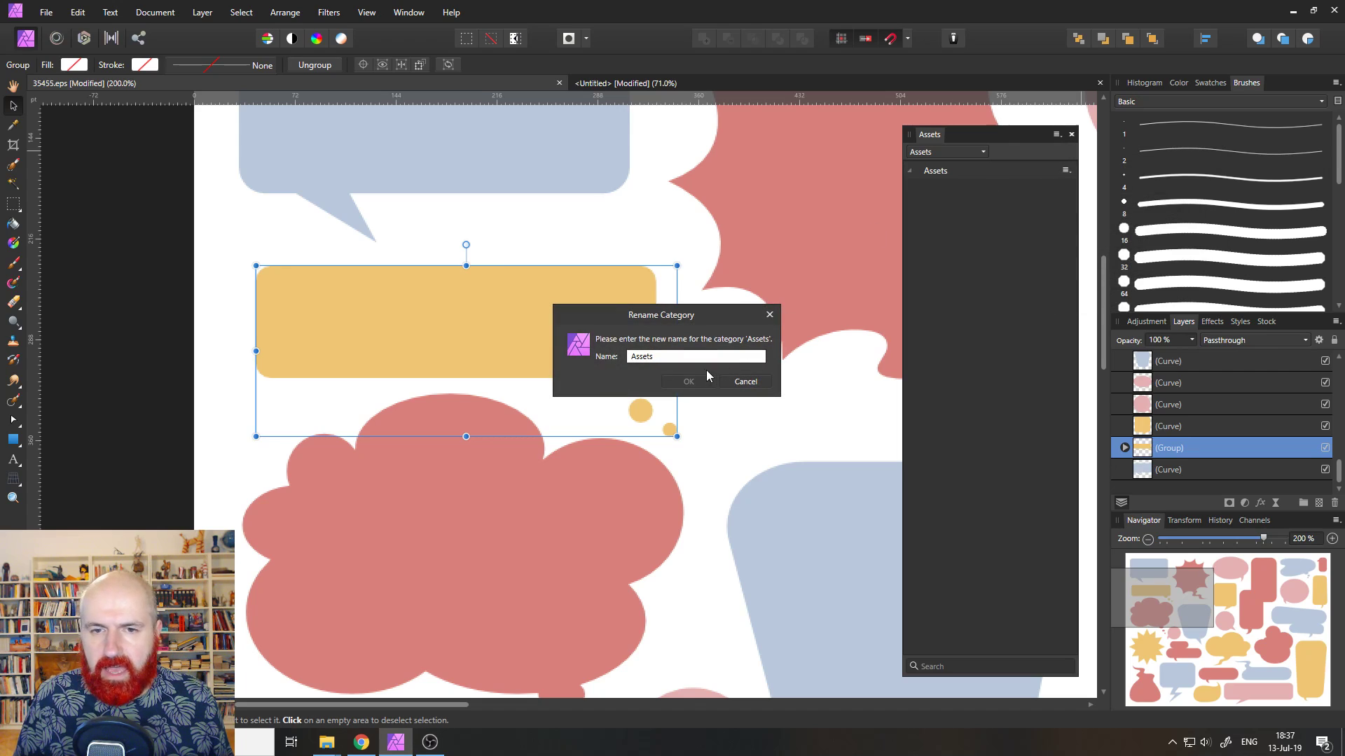
type("VEctor Shapes")
key("Return")
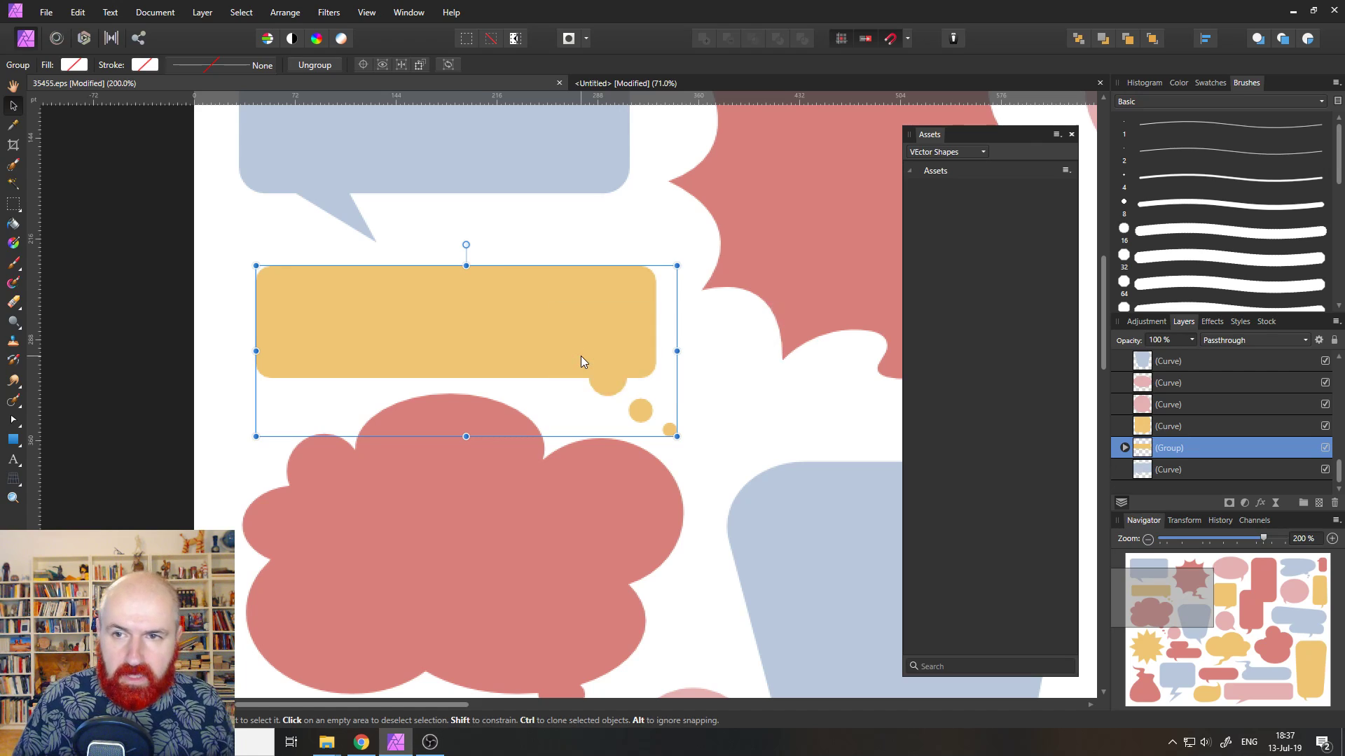
Fix the category name's capitalisation to 'Vector Shapes'.
left_click(1056, 134)
left_click(1054, 169)
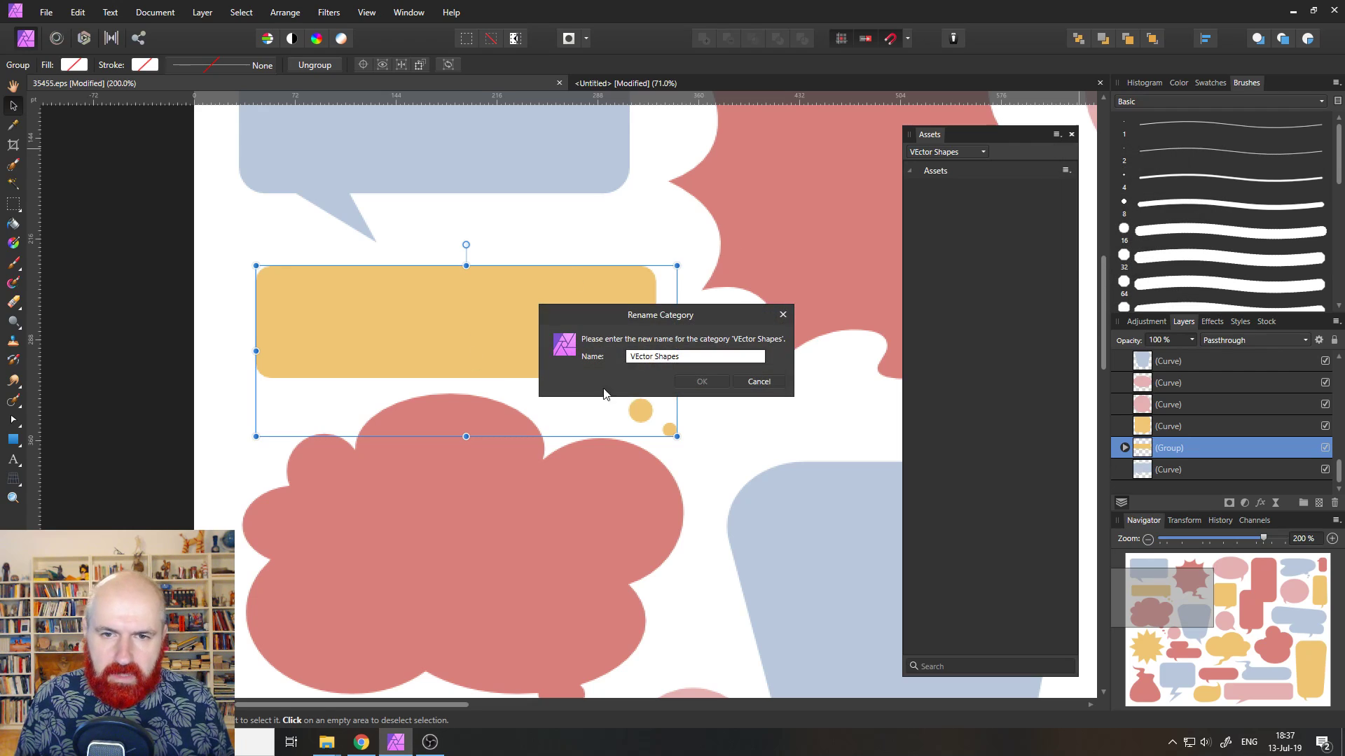
left_click(639, 357)
key("BackSpace")
type("e")
key("Return")
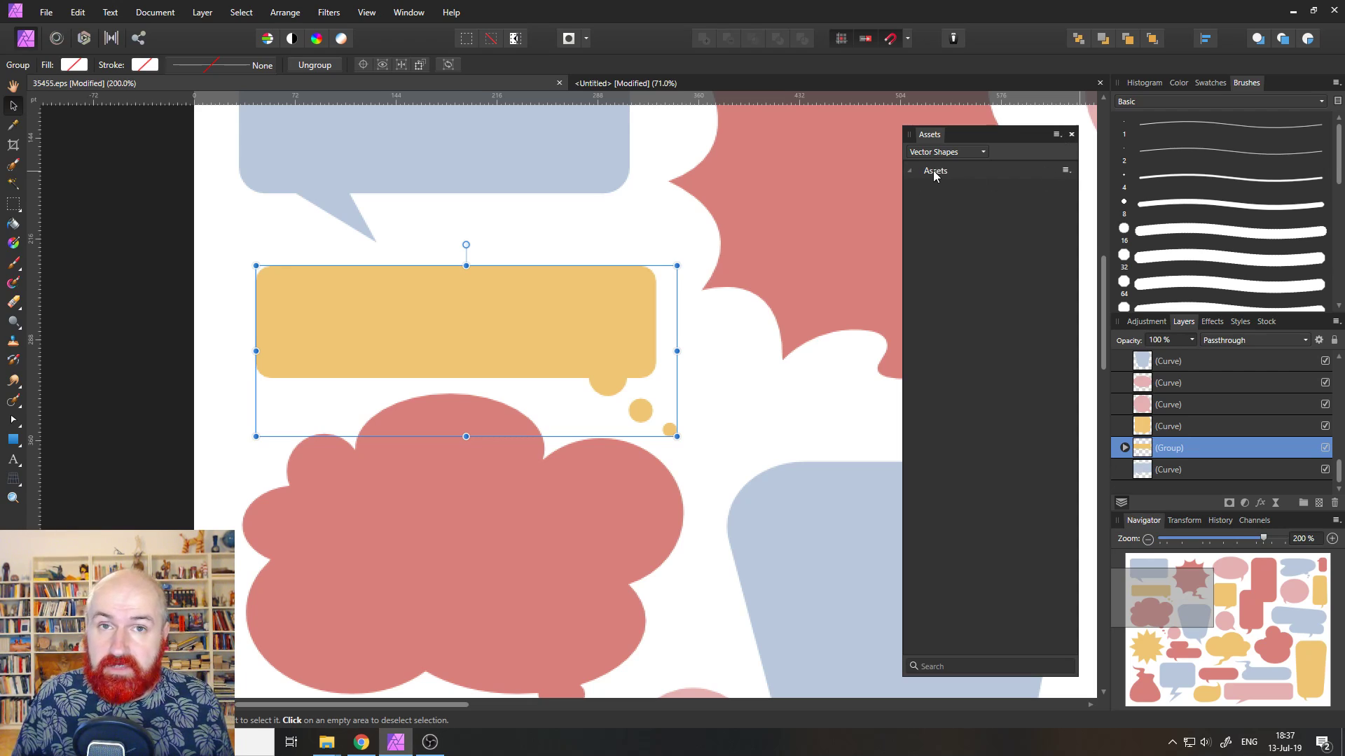
Rename the empty Assets subcategory under Vector Shapes to 'Color Speech Bubbles'.
left_click(1065, 171)
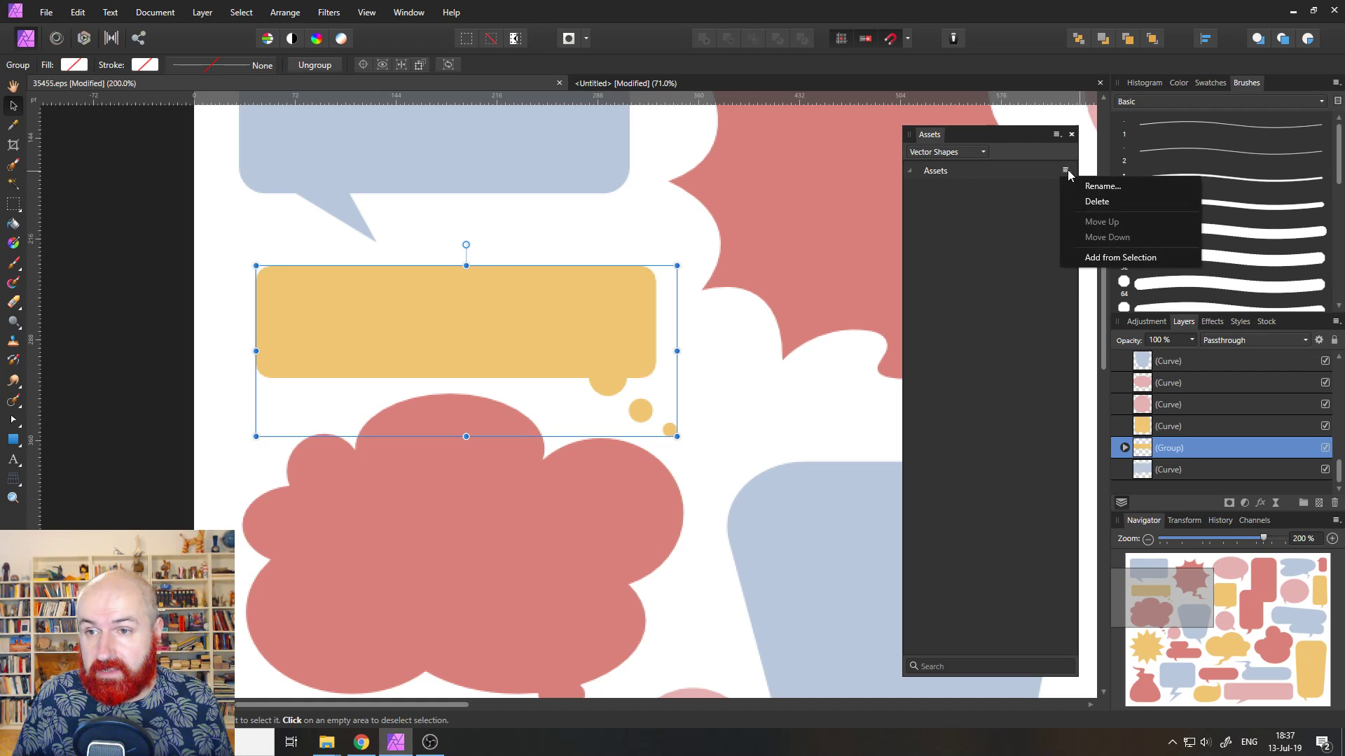
left_click(1090, 198)
key("ctrl+a")
type("Color Bubbles")
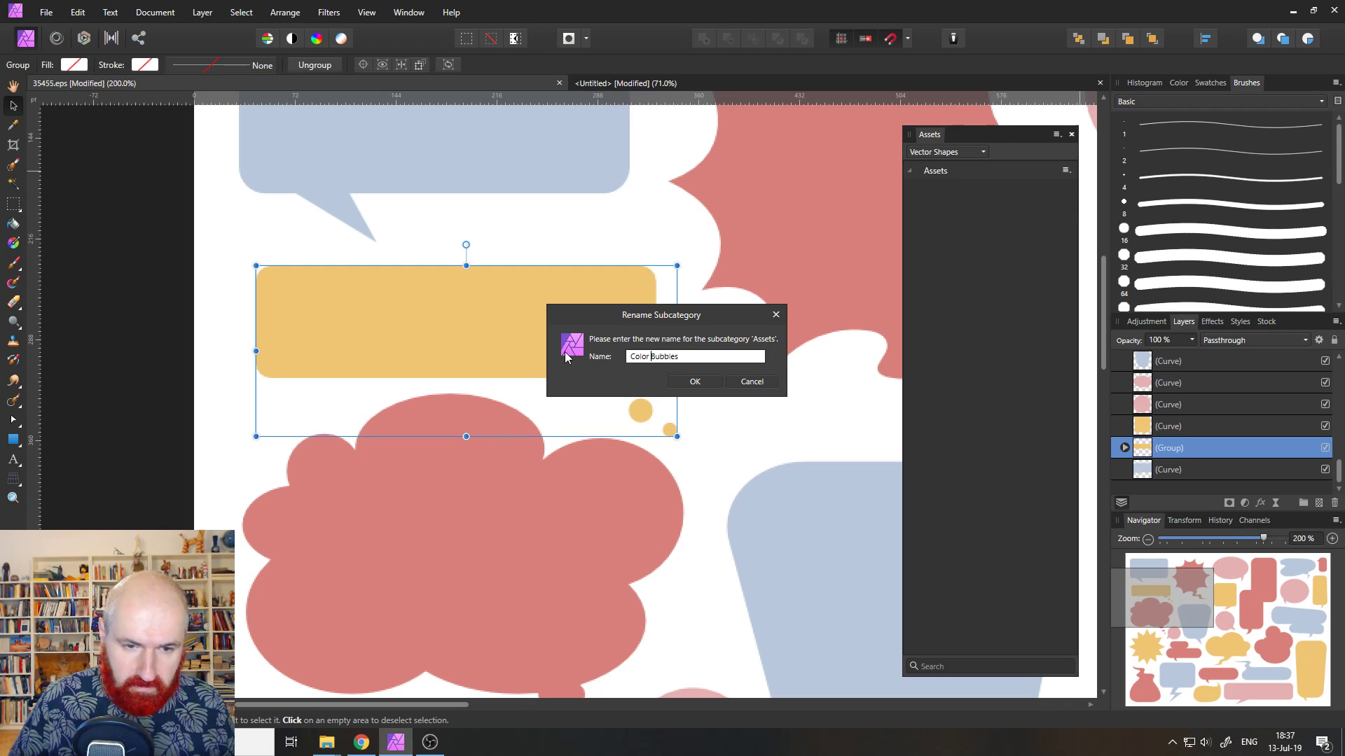
type("Speech")
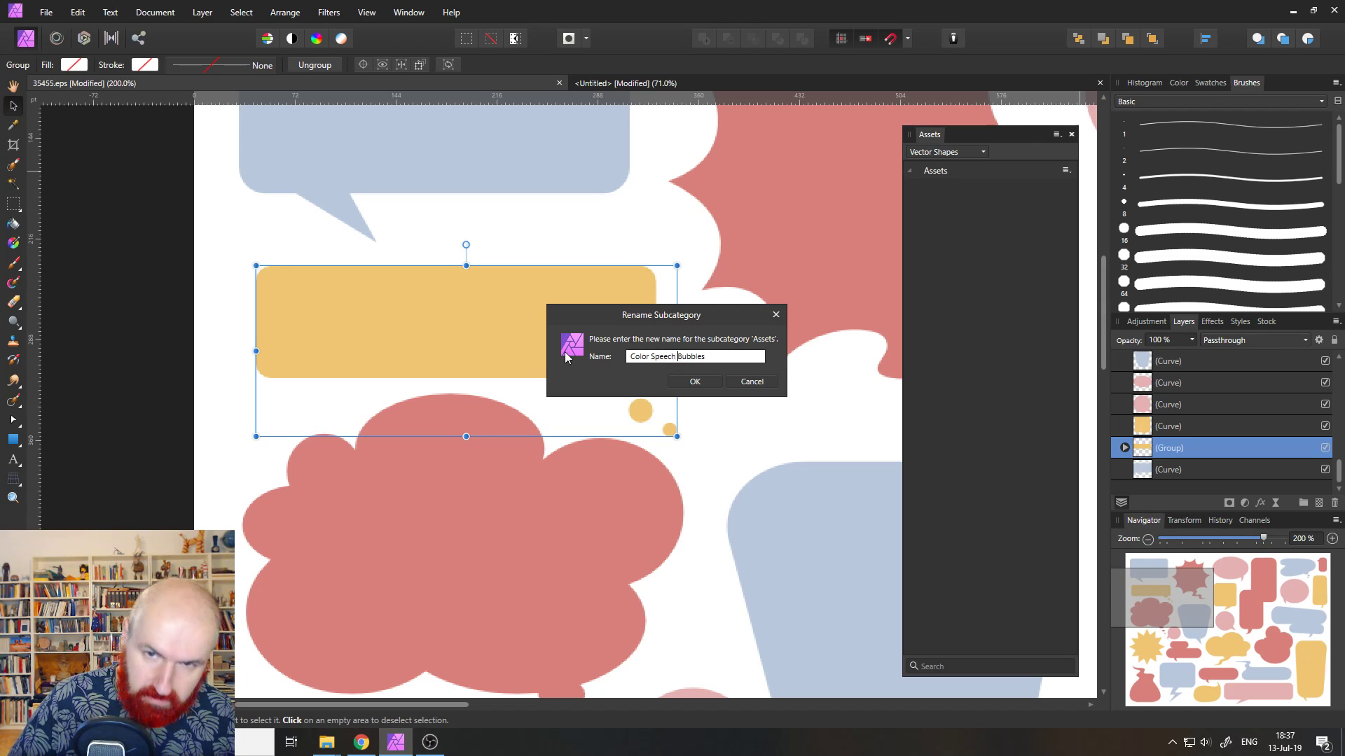
key("Return")
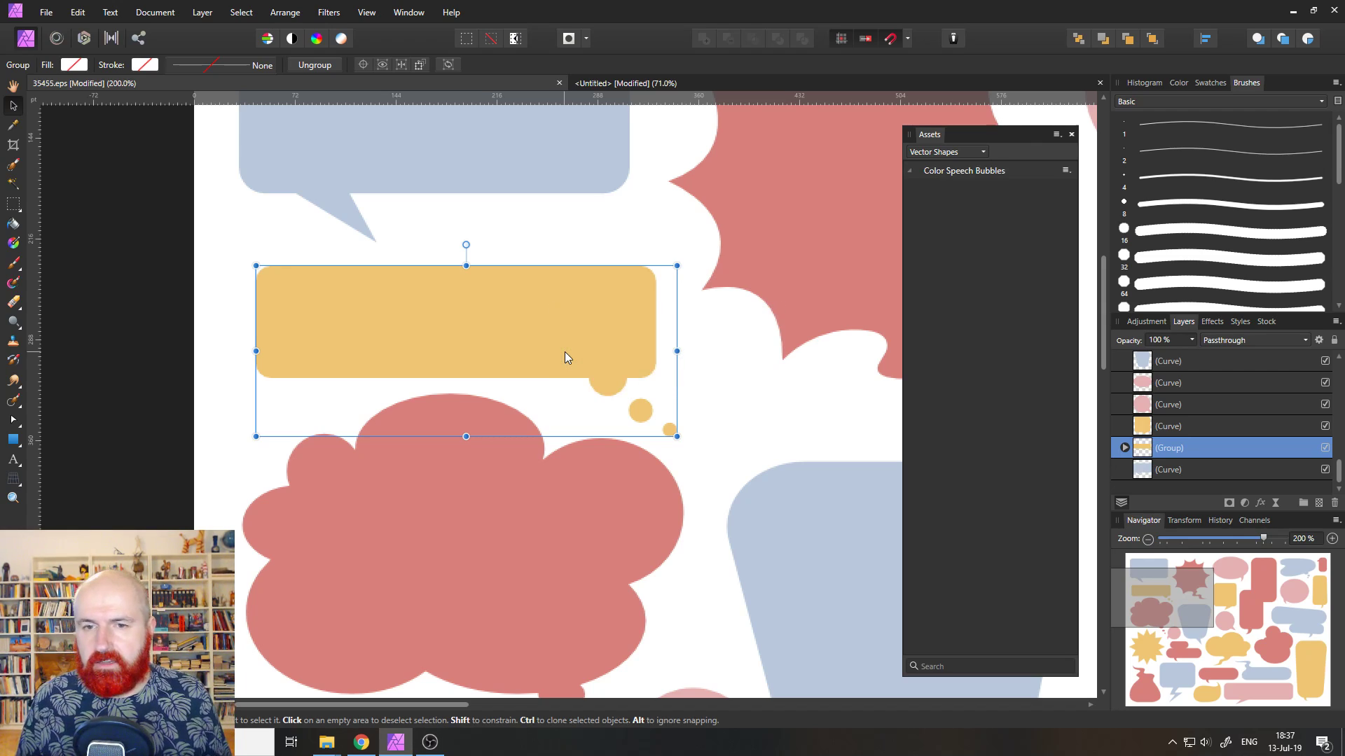
scroll(531, 356, "down", 4)
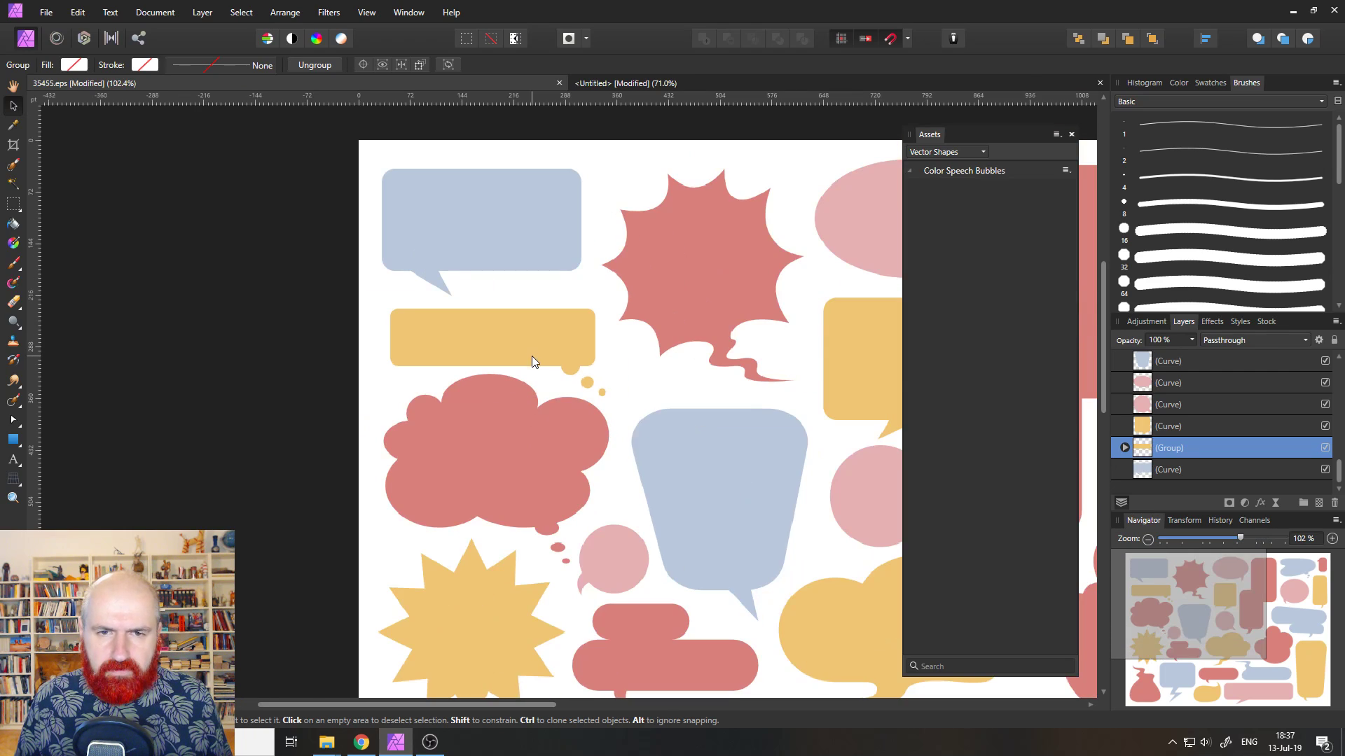
left_click_drag(726, 382, 517, 384)
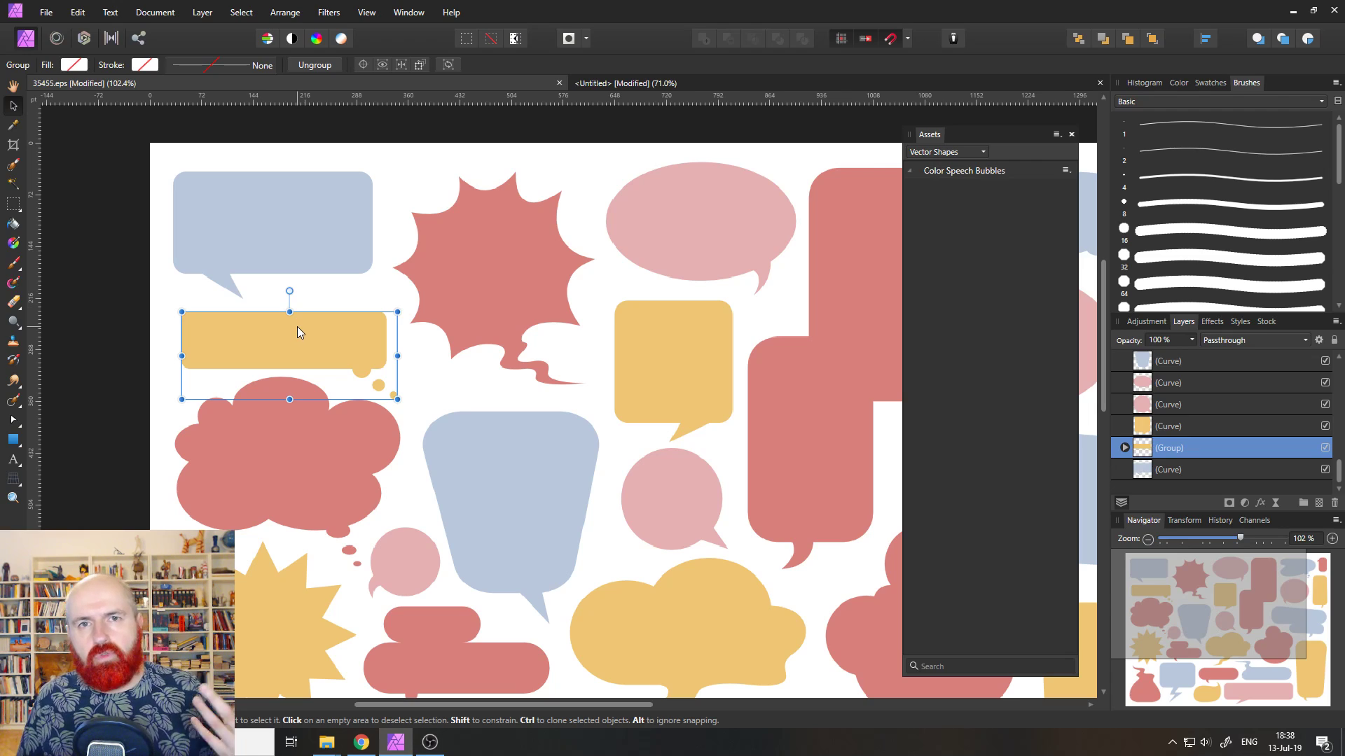
Add the yellow rectangular, blue, red starburst, pink oval and yellow square bubbles as assets.
left_click(1065, 171)
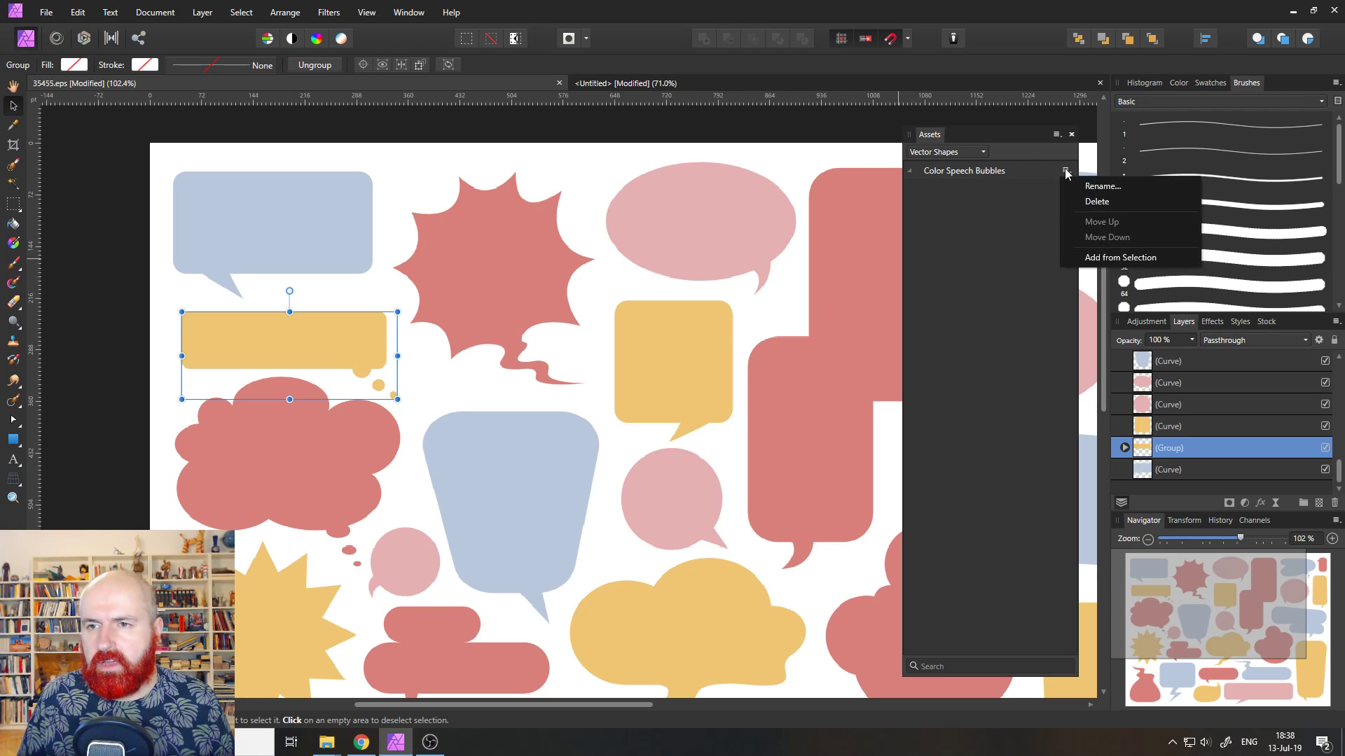
left_click(1096, 259)
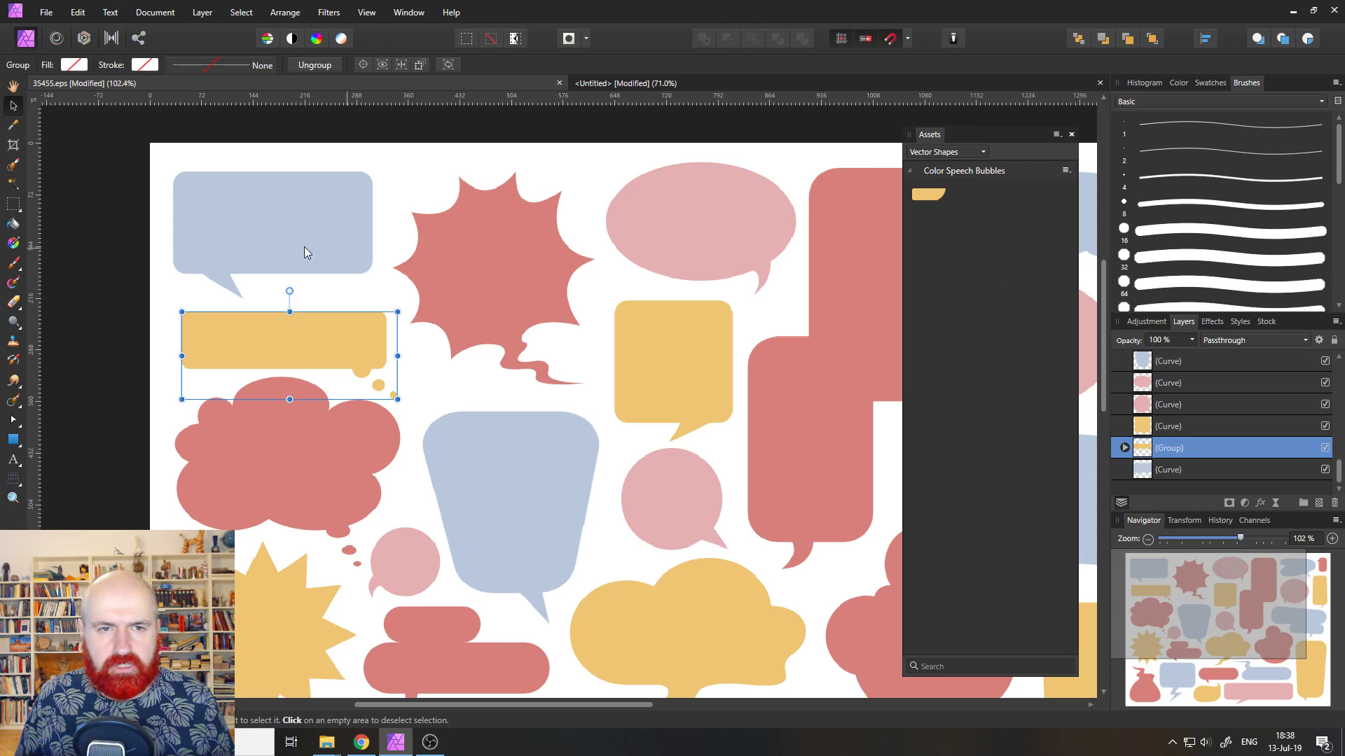
left_click(272, 241)
left_click(1065, 171)
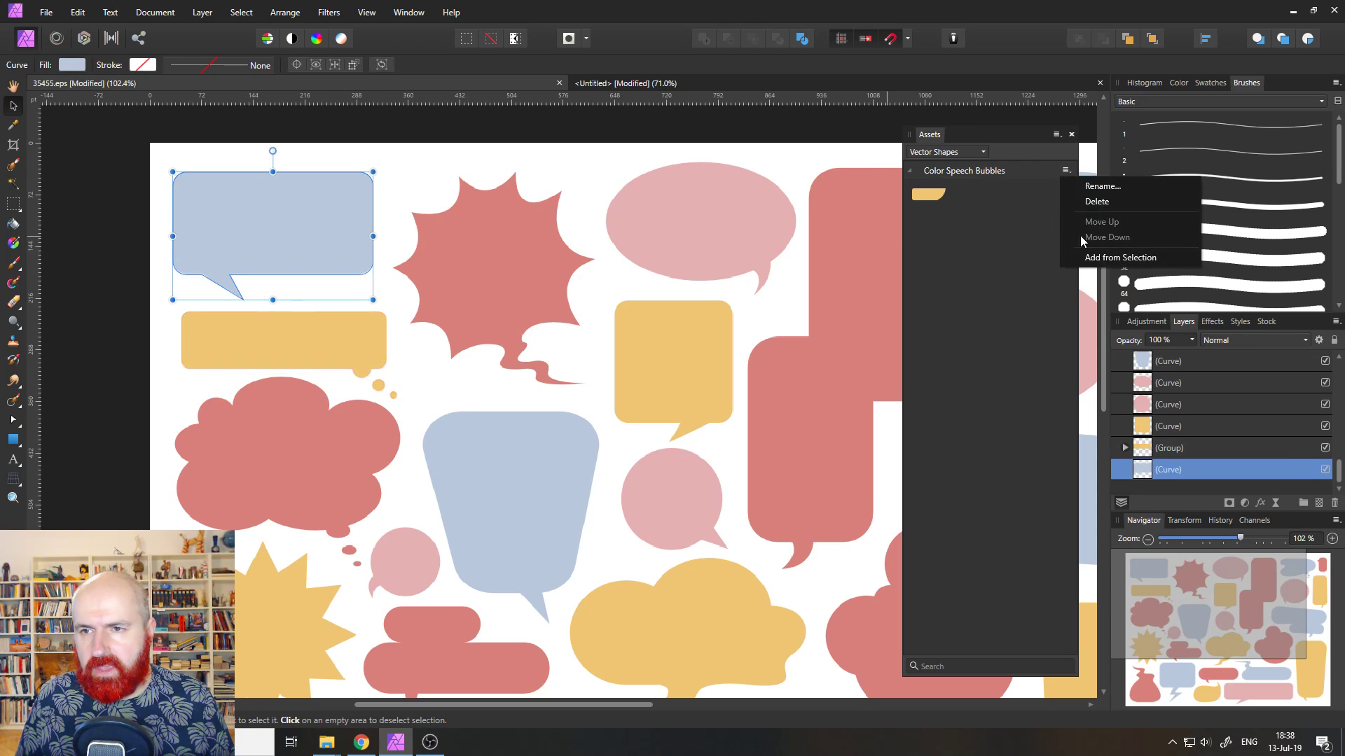
left_click(1092, 258)
left_click(504, 251)
left_click(1065, 171)
left_click(1091, 258)
left_click(646, 227)
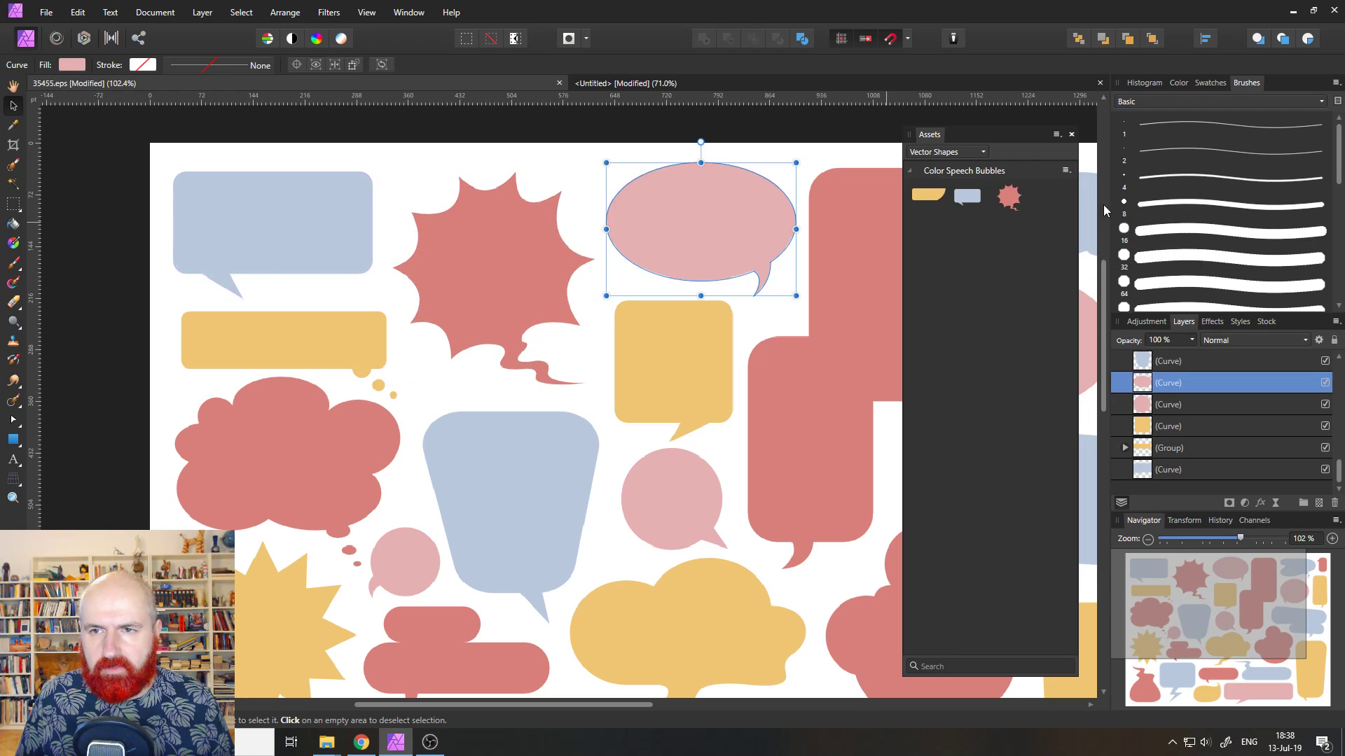
left_click(1066, 171)
left_click(1078, 258)
left_click(675, 369)
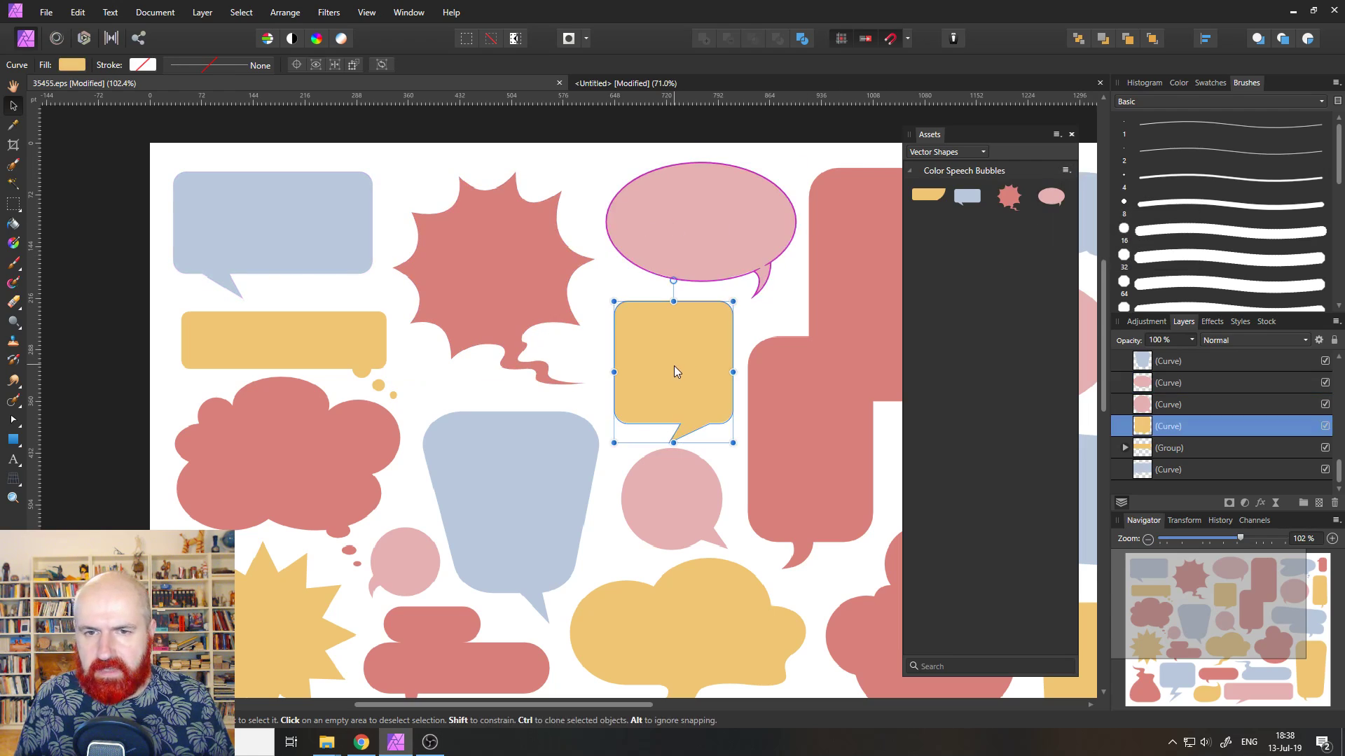
left_click(1065, 171)
left_click(1099, 258)
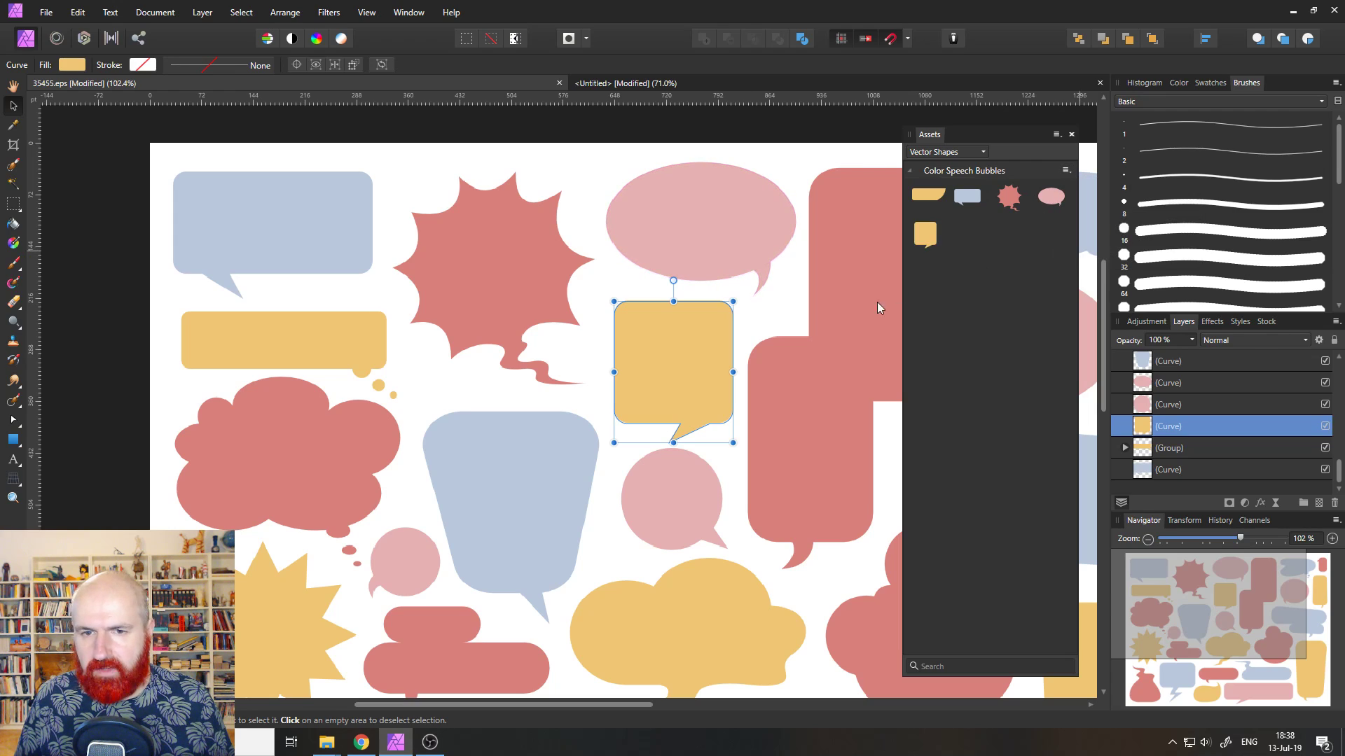
Add the pink round, blue trapezoid, yellow cloud and upper pink oval bubbles as assets.
left_click(701, 476)
left_click(1065, 171)
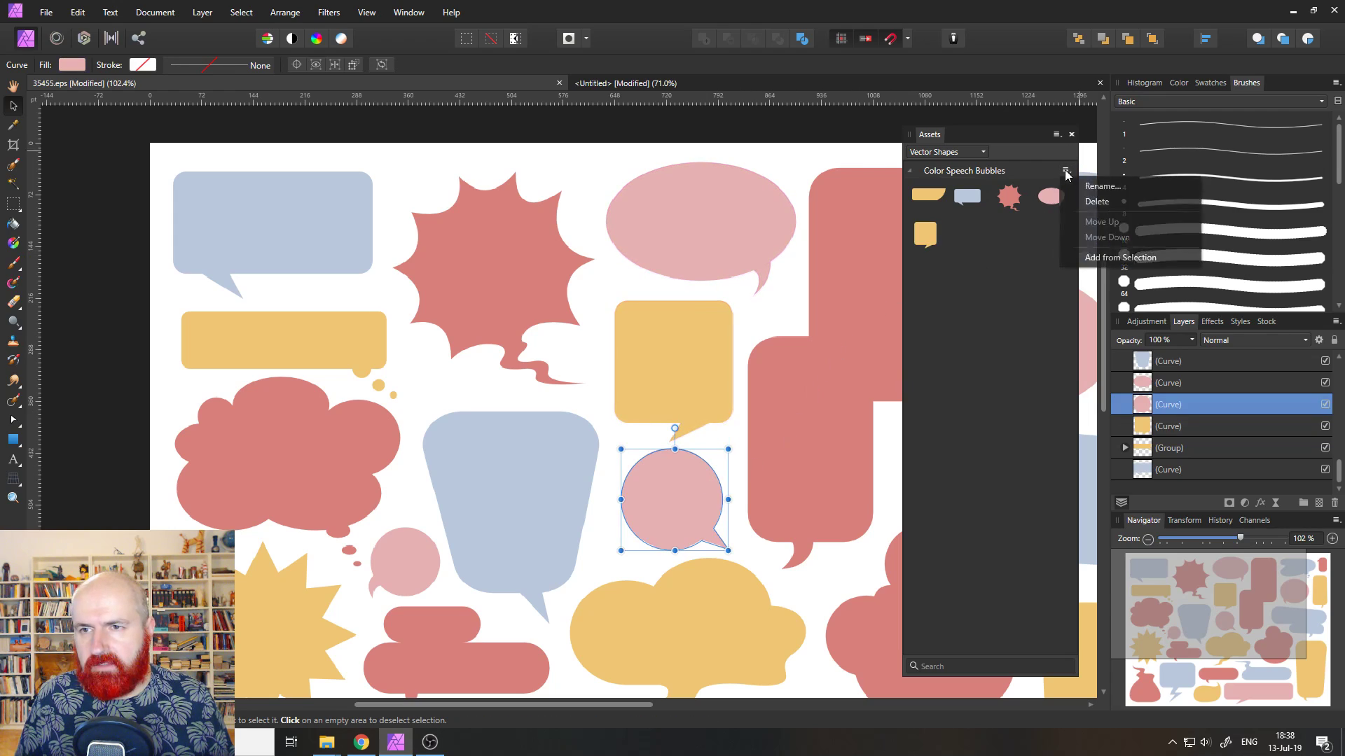
left_click(1082, 260)
left_click(540, 481)
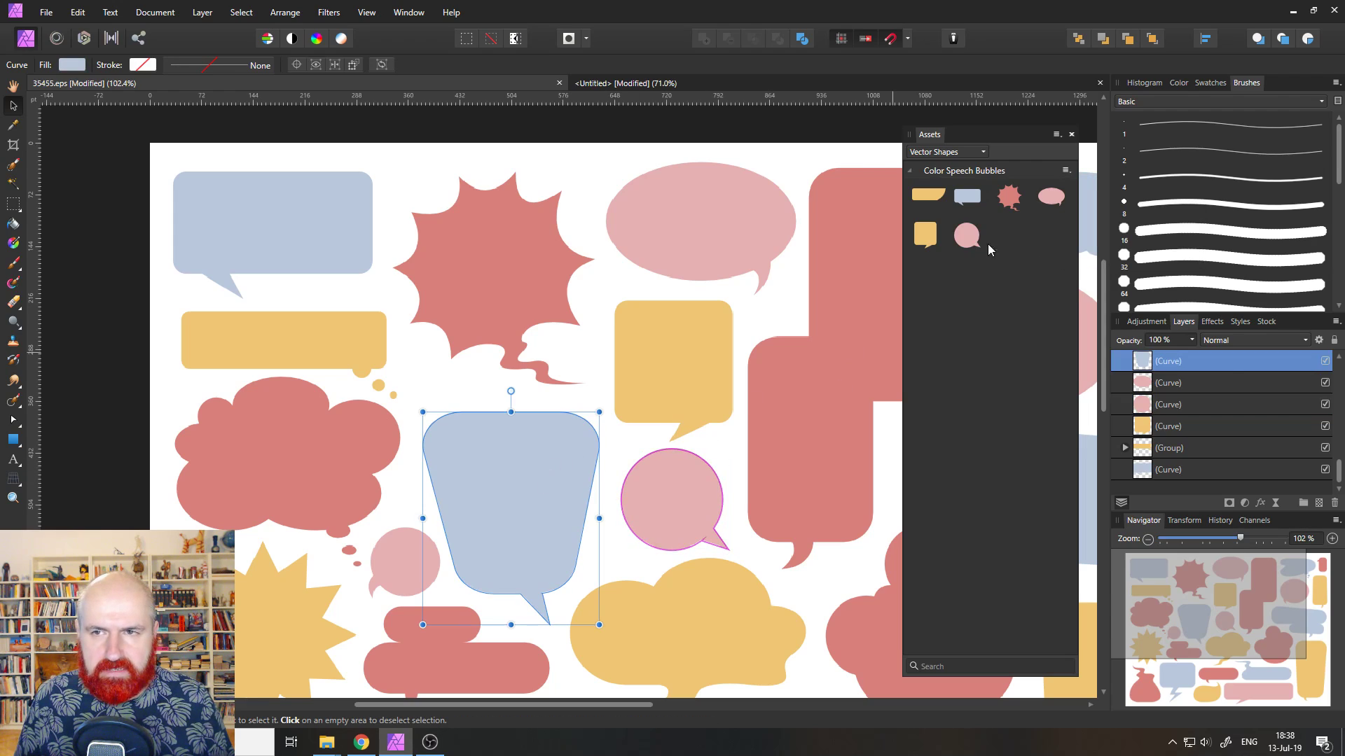
left_click(1065, 171)
left_click(1096, 259)
left_click(707, 585)
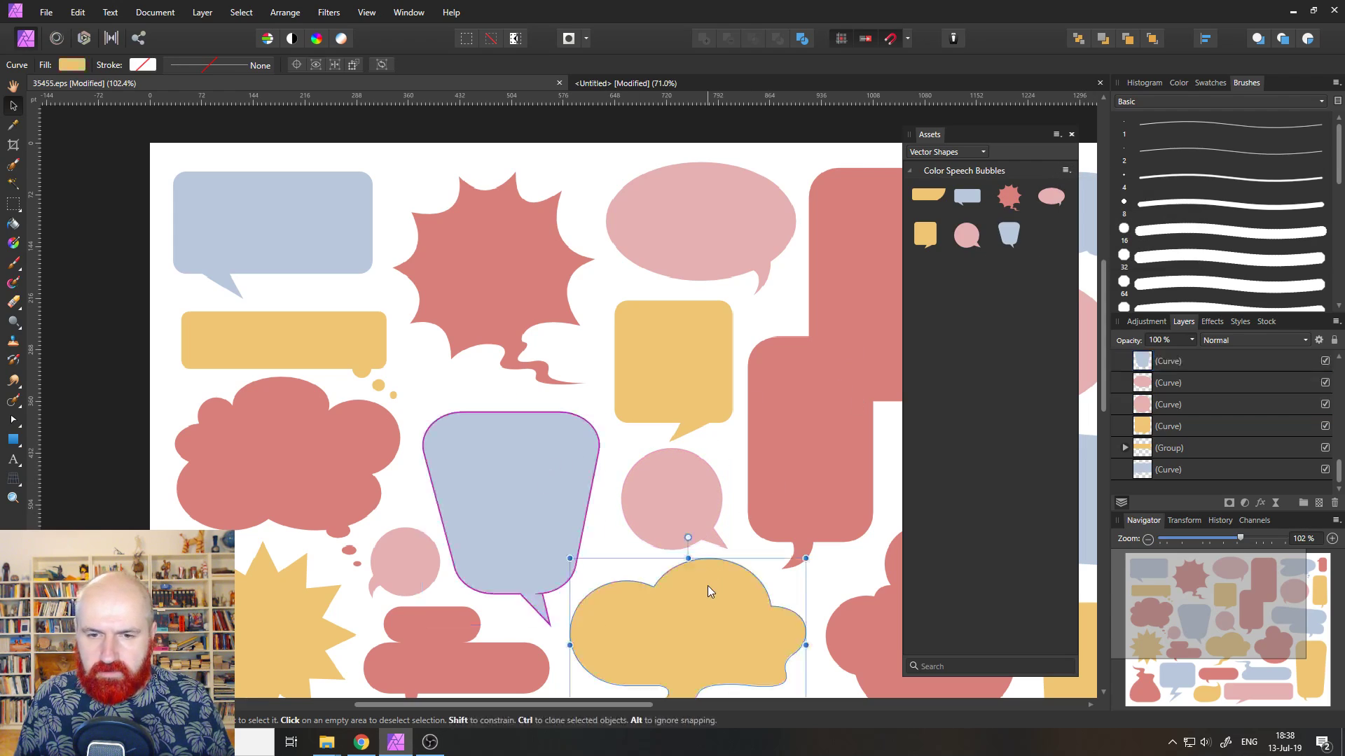
left_click(1066, 171)
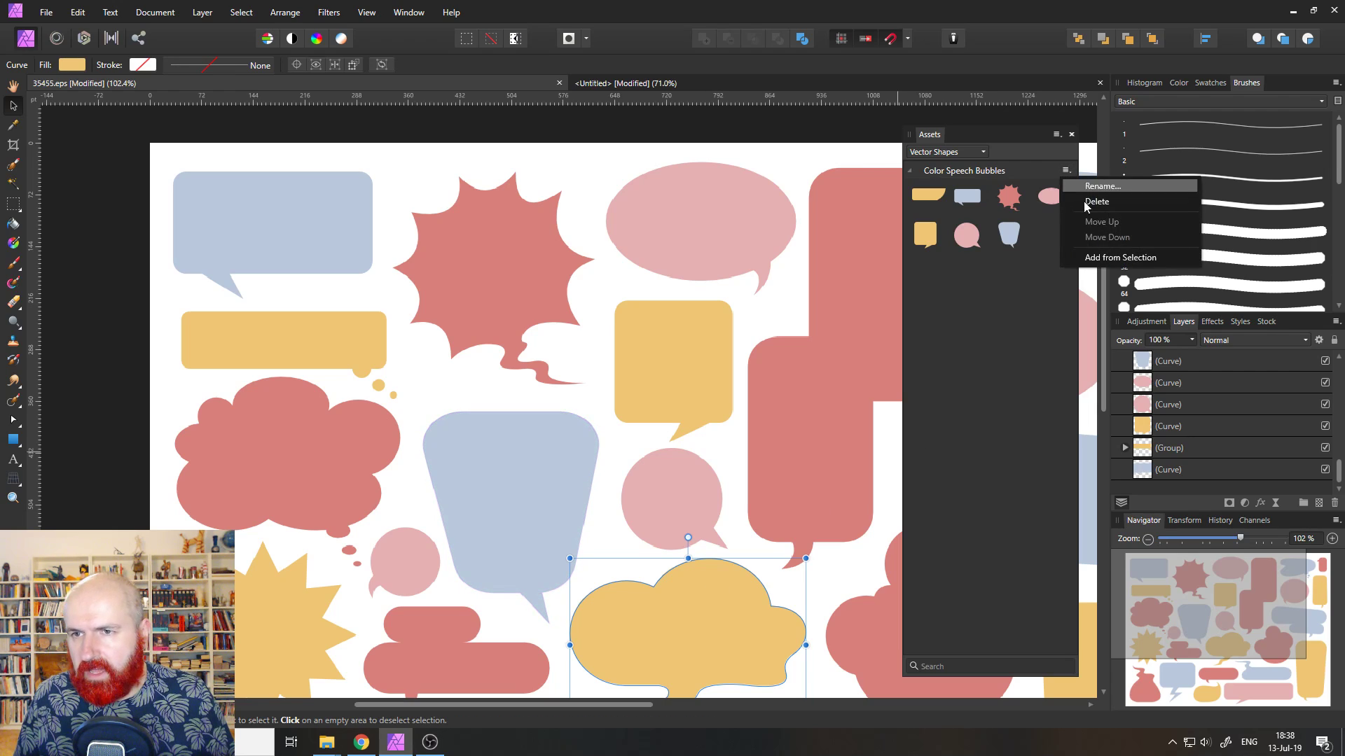
left_click(1097, 258)
key("space")
left_click_drag(685, 386, 296, 396)
left_click(646, 335)
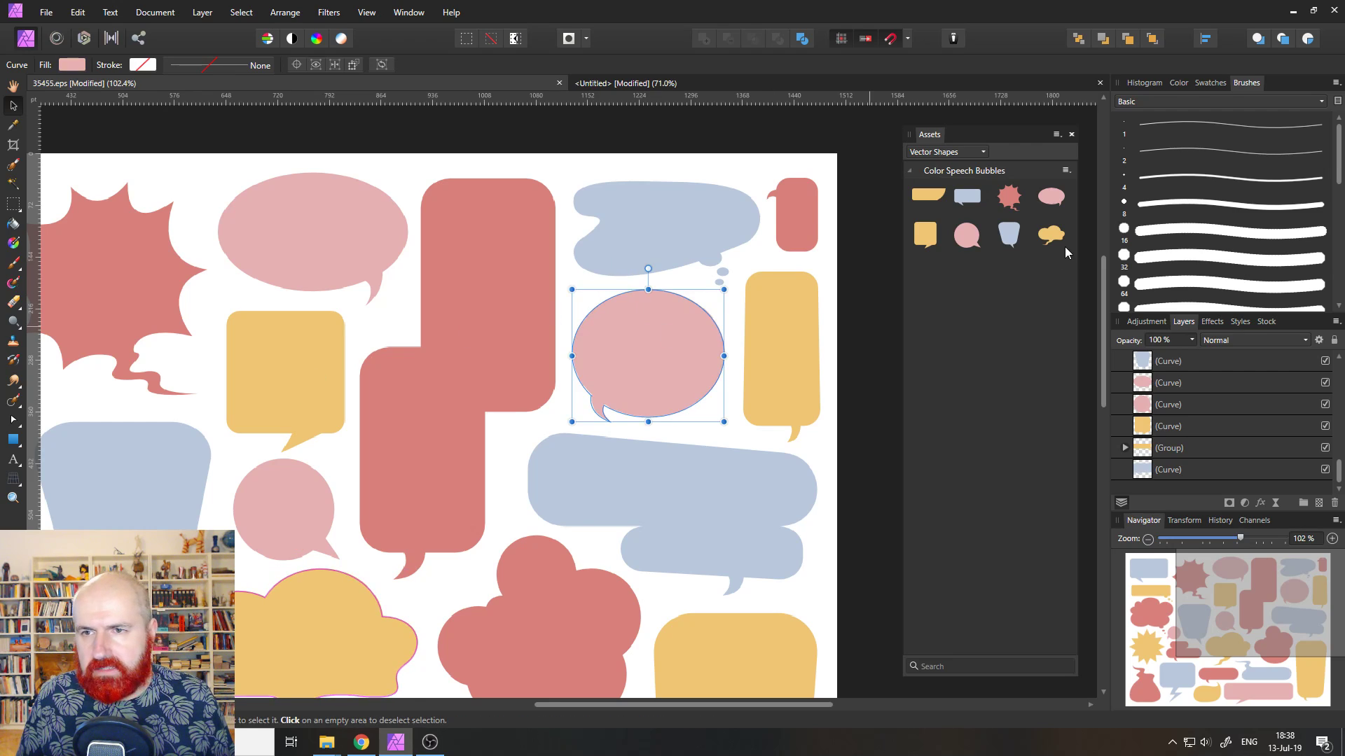
left_click(1065, 171)
left_click(1097, 258)
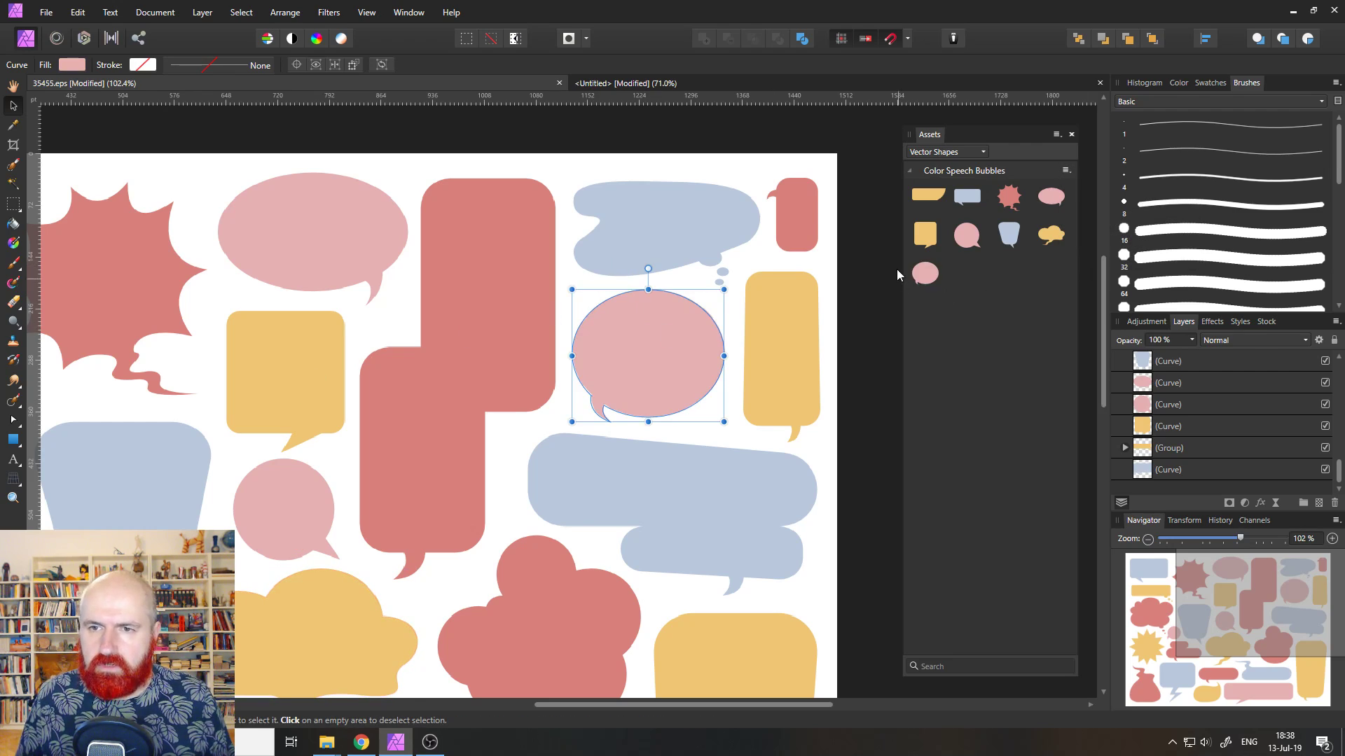
Drop the yellow cloud bubble asset onto the Untitled concert photo and enlarge it.
left_click(645, 83)
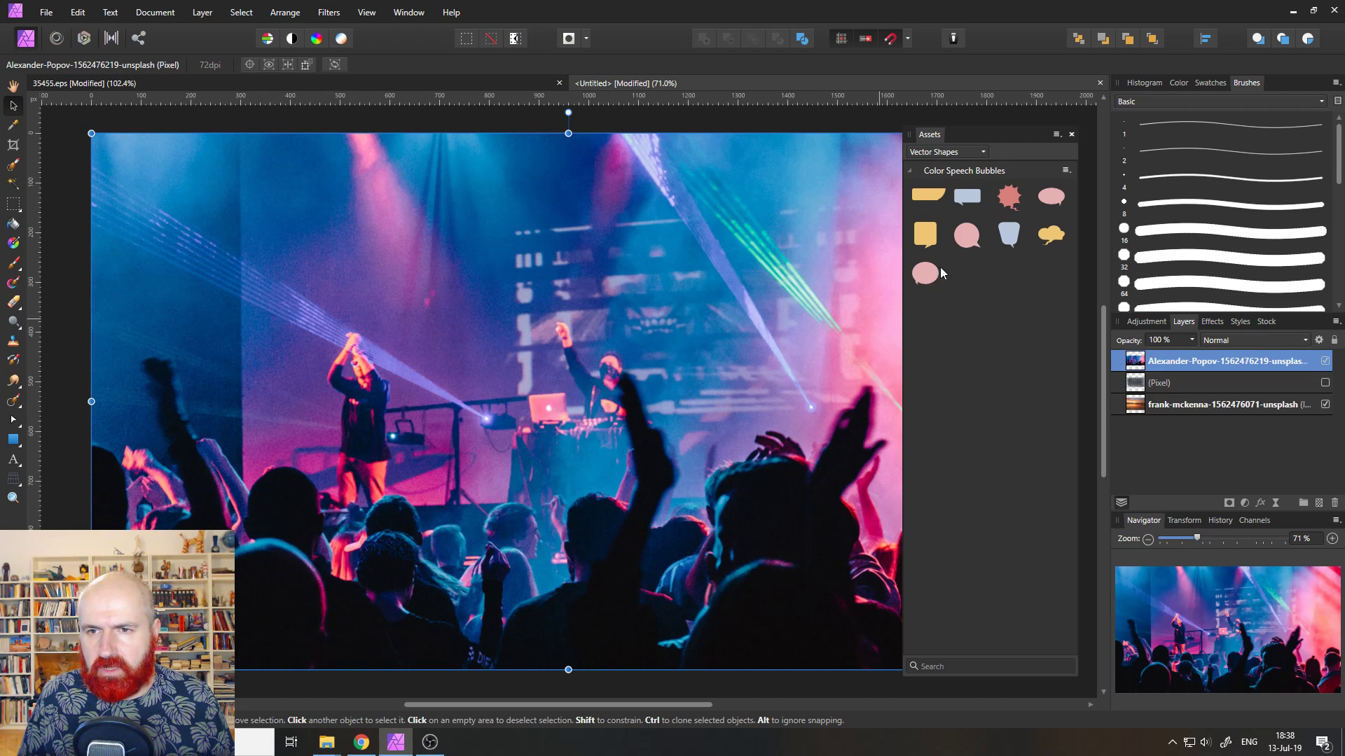
left_click_drag(1050, 237, 624, 183)
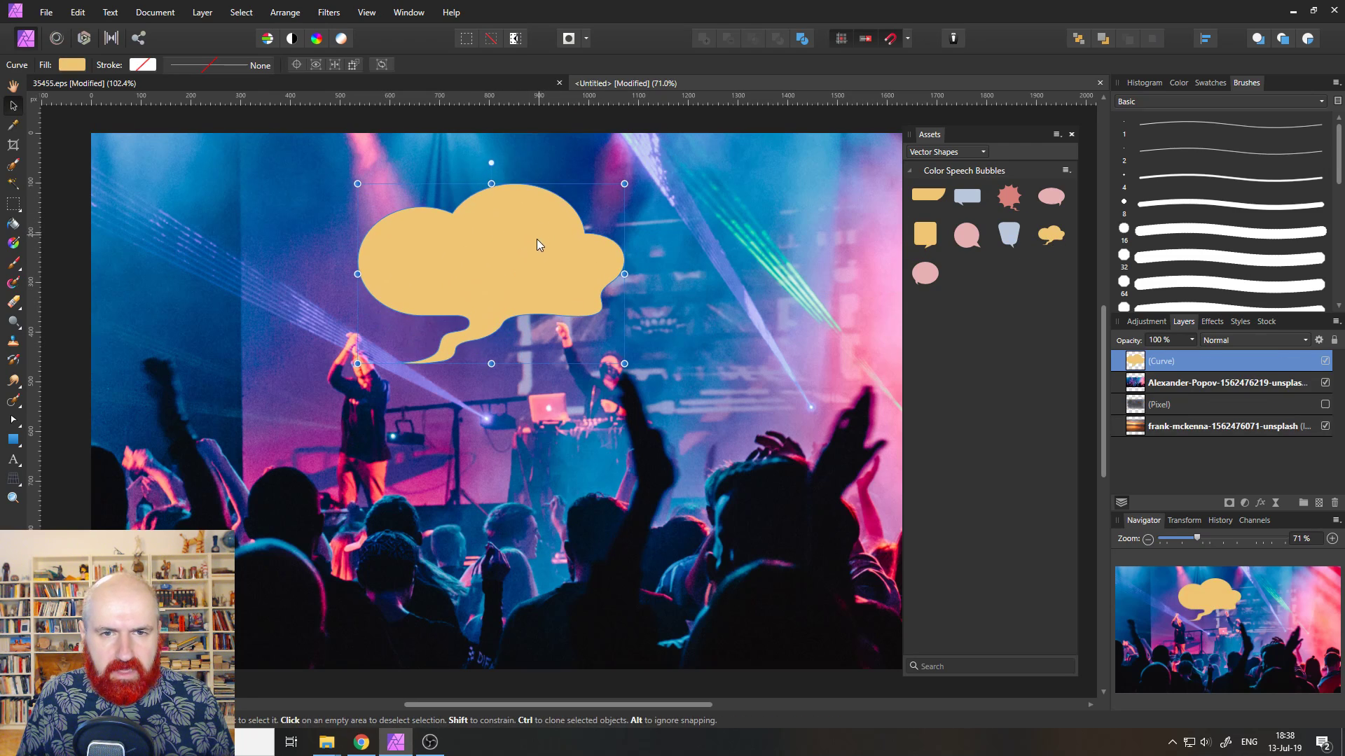
left_click_drag(535, 242, 515, 250)
Remove the cloud speech bubble from the concert photo again.
left_click(241, 259)
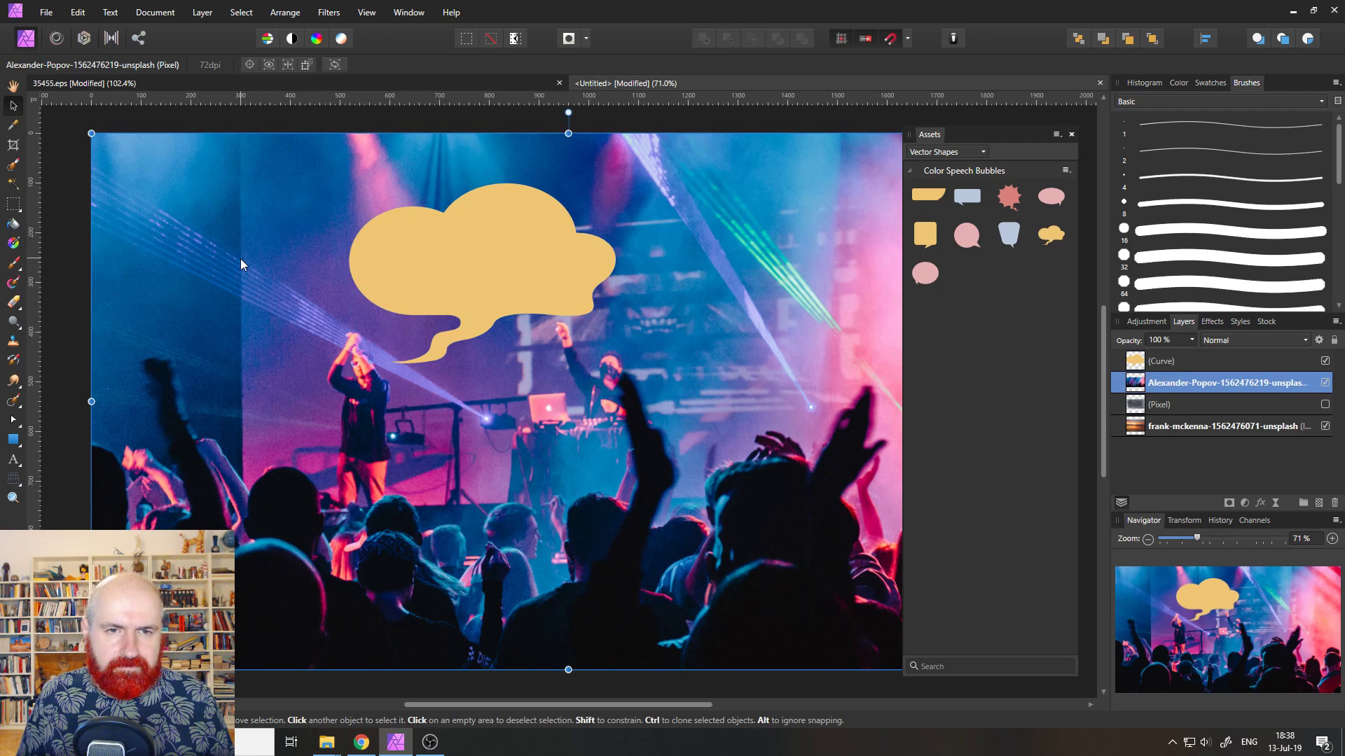
left_click(81, 260)
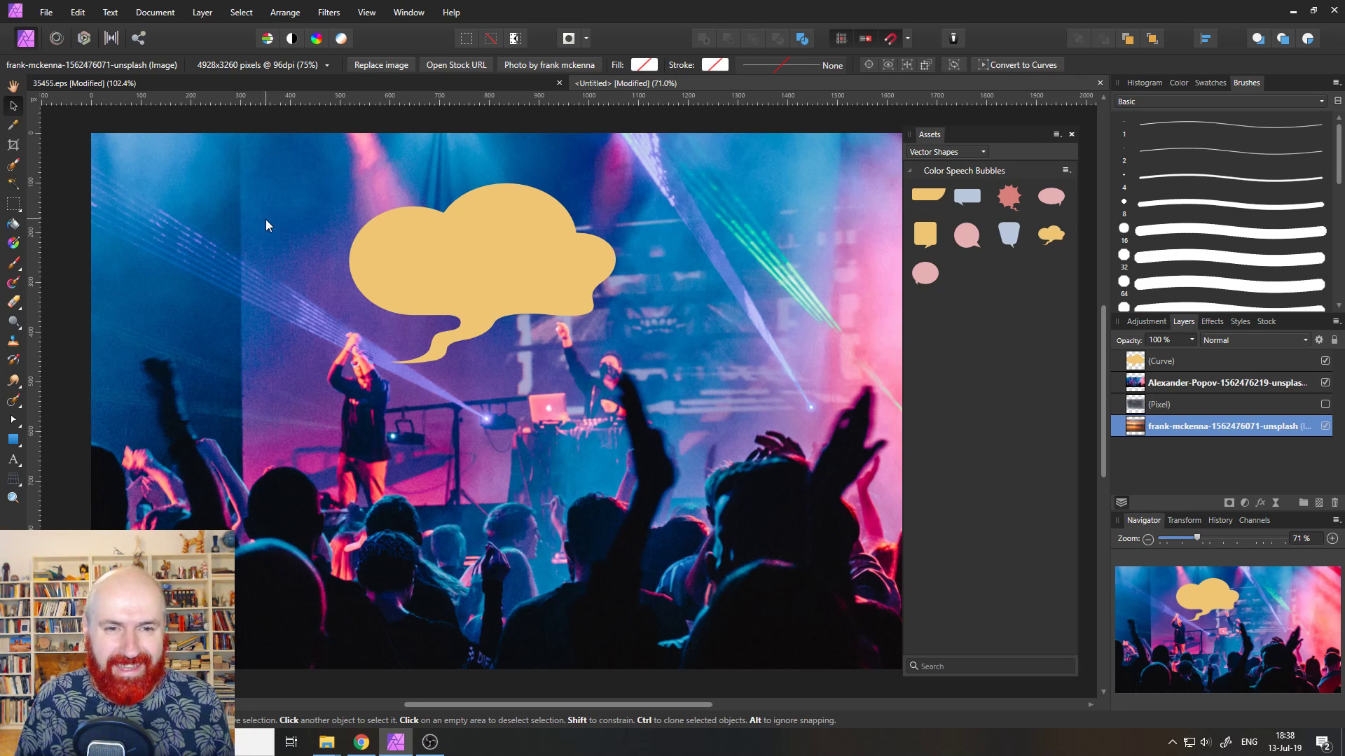
left_click(463, 310)
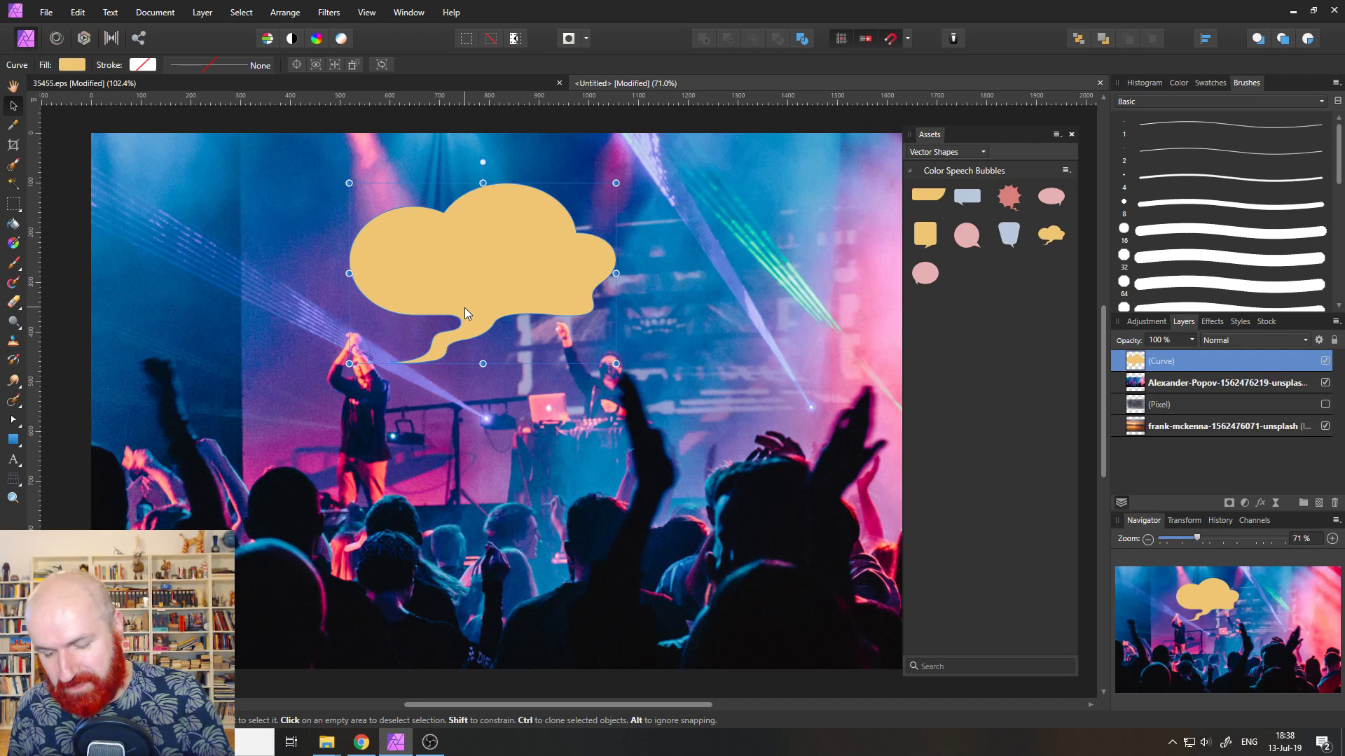
key("Delete")
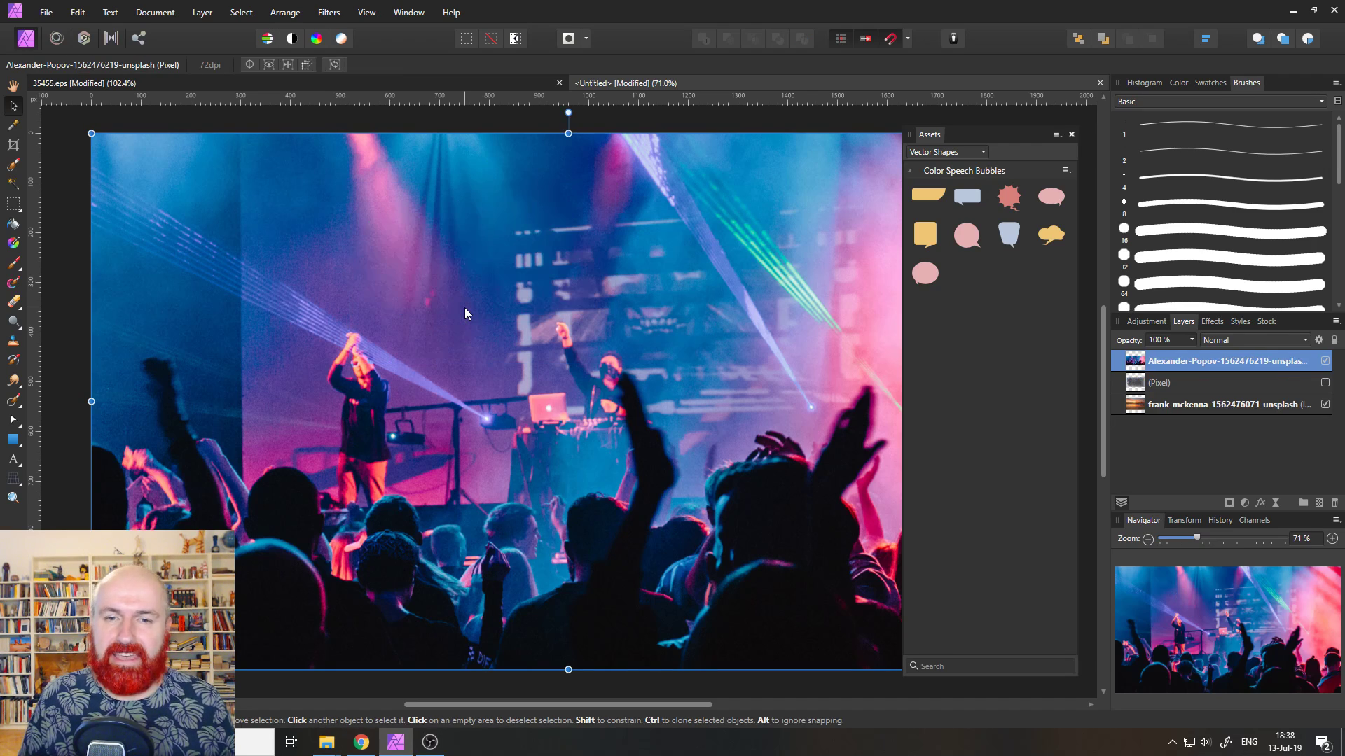
Switch the Assets panel to the SFX category.
left_click(947, 155)
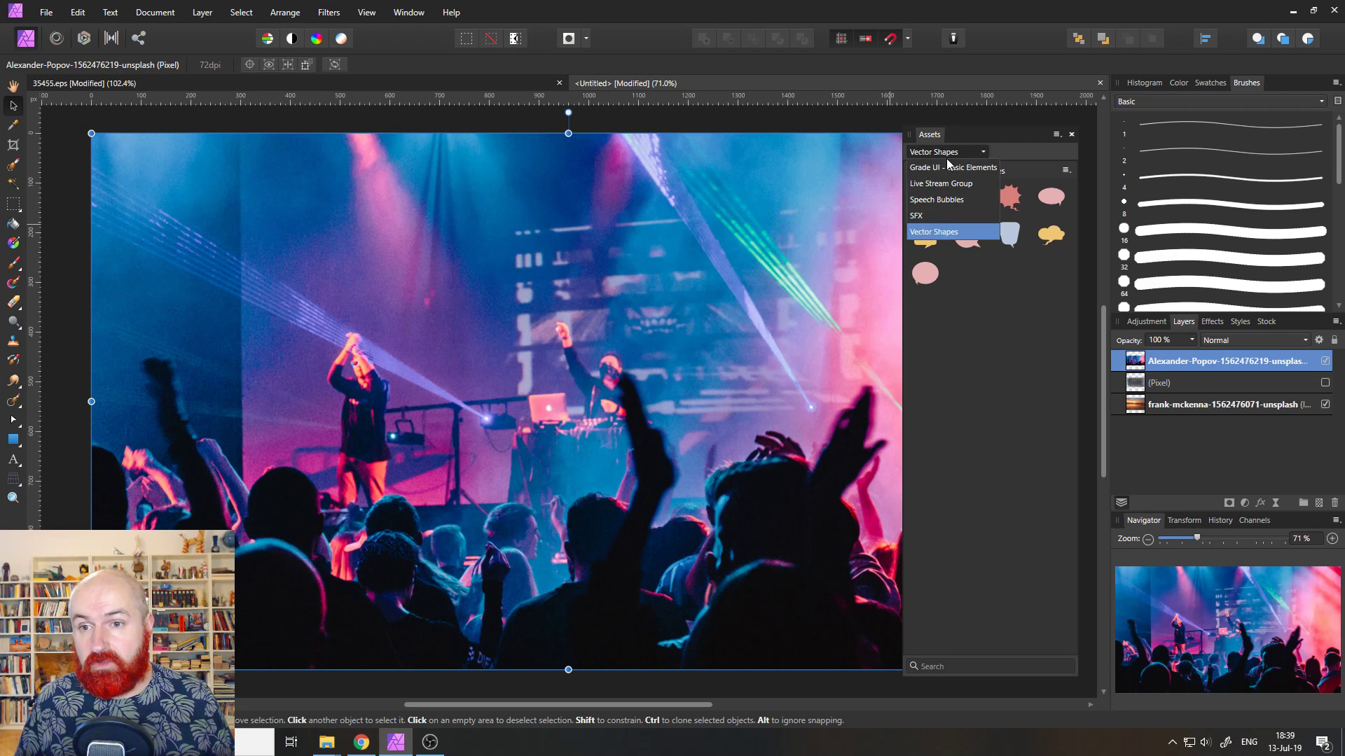
left_click(926, 215)
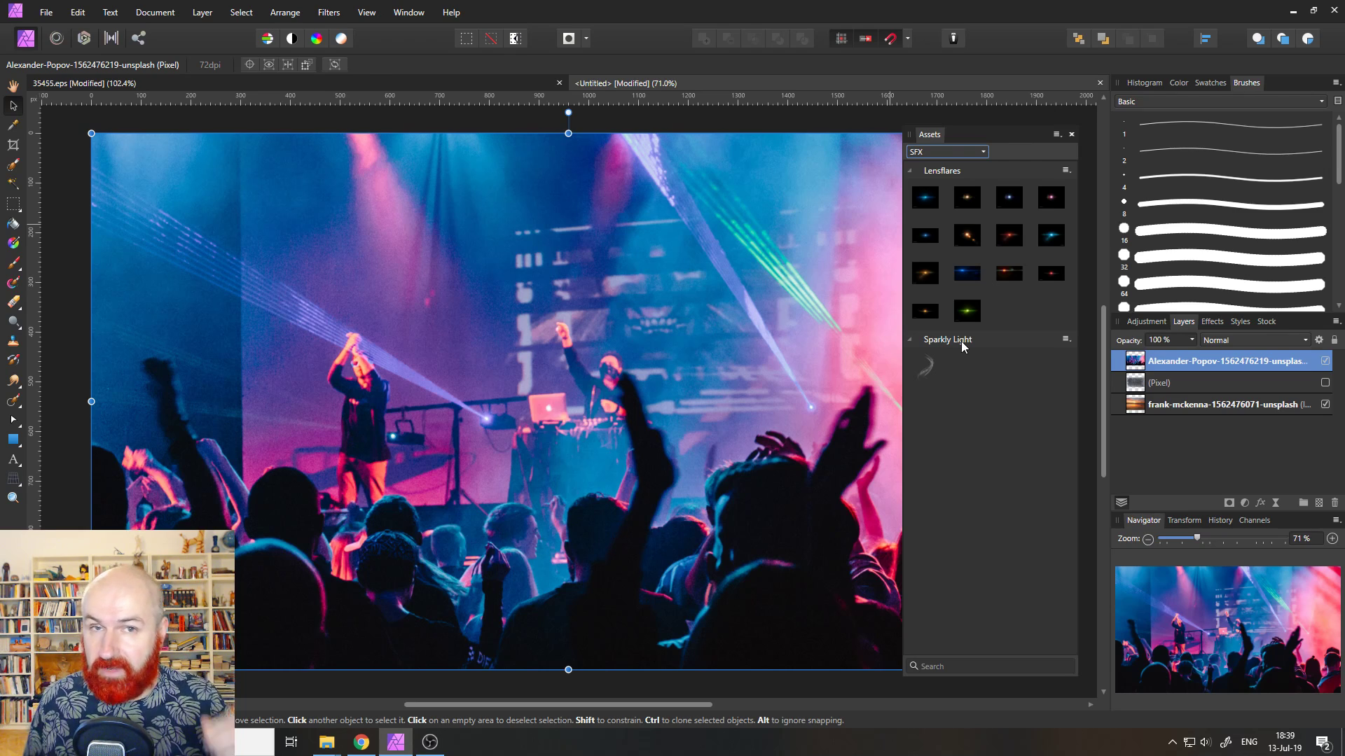
Add a new subcategory to SFX and rename it 'Test'.
left_click(1056, 134)
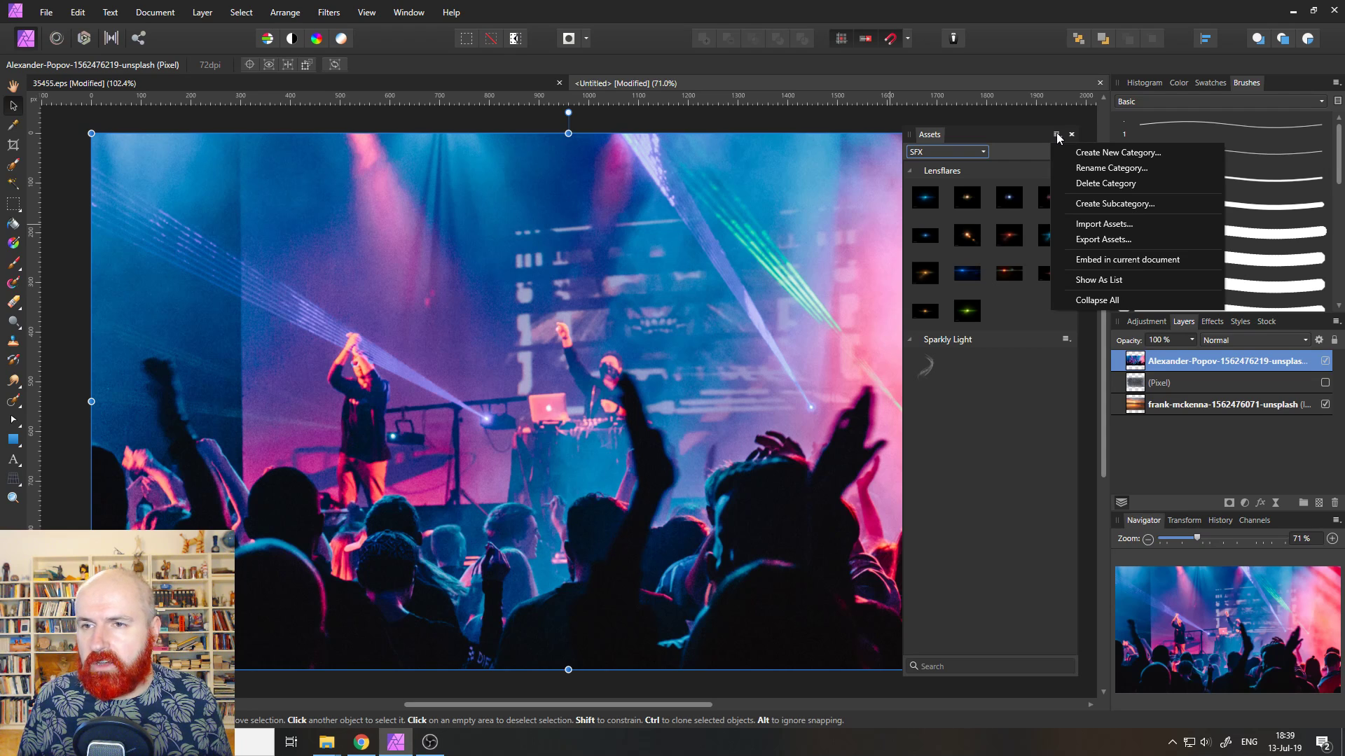
left_click(1056, 134)
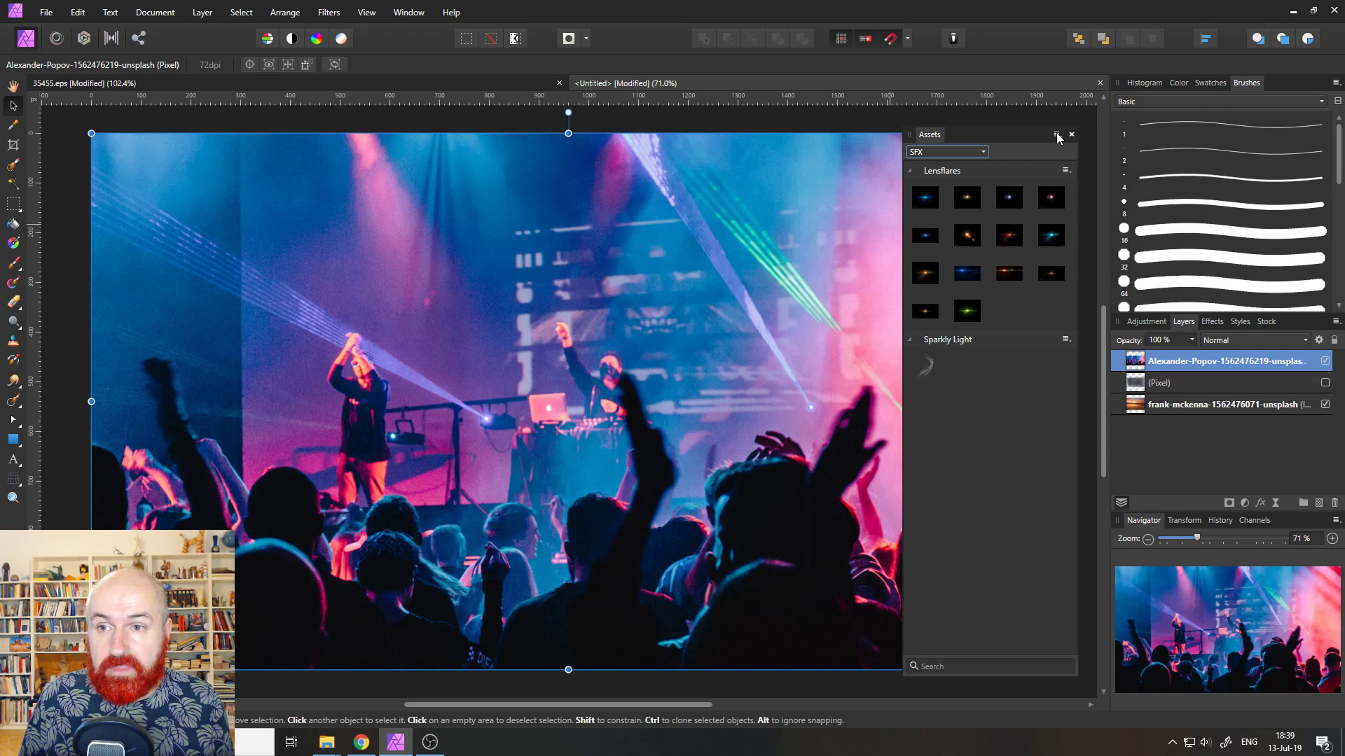
left_click(1056, 134)
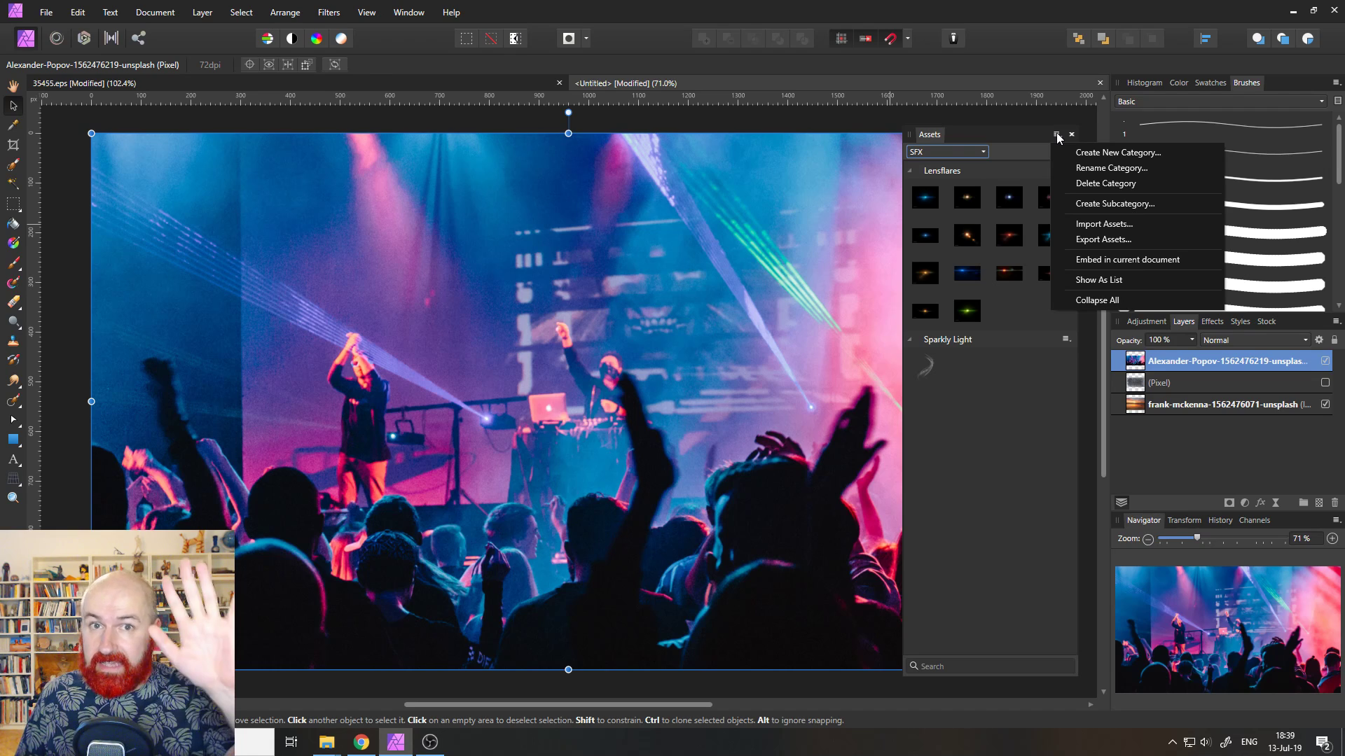
left_click(1103, 204)
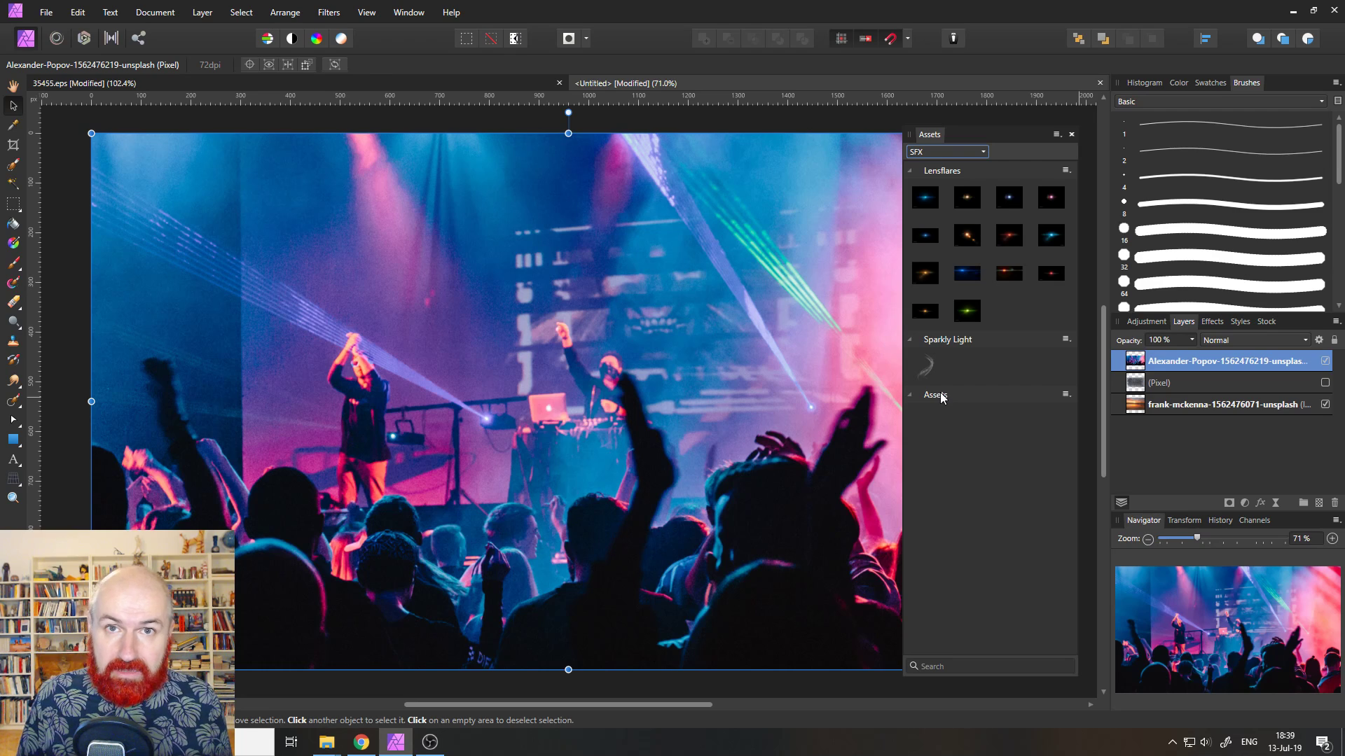
left_click(1065, 395)
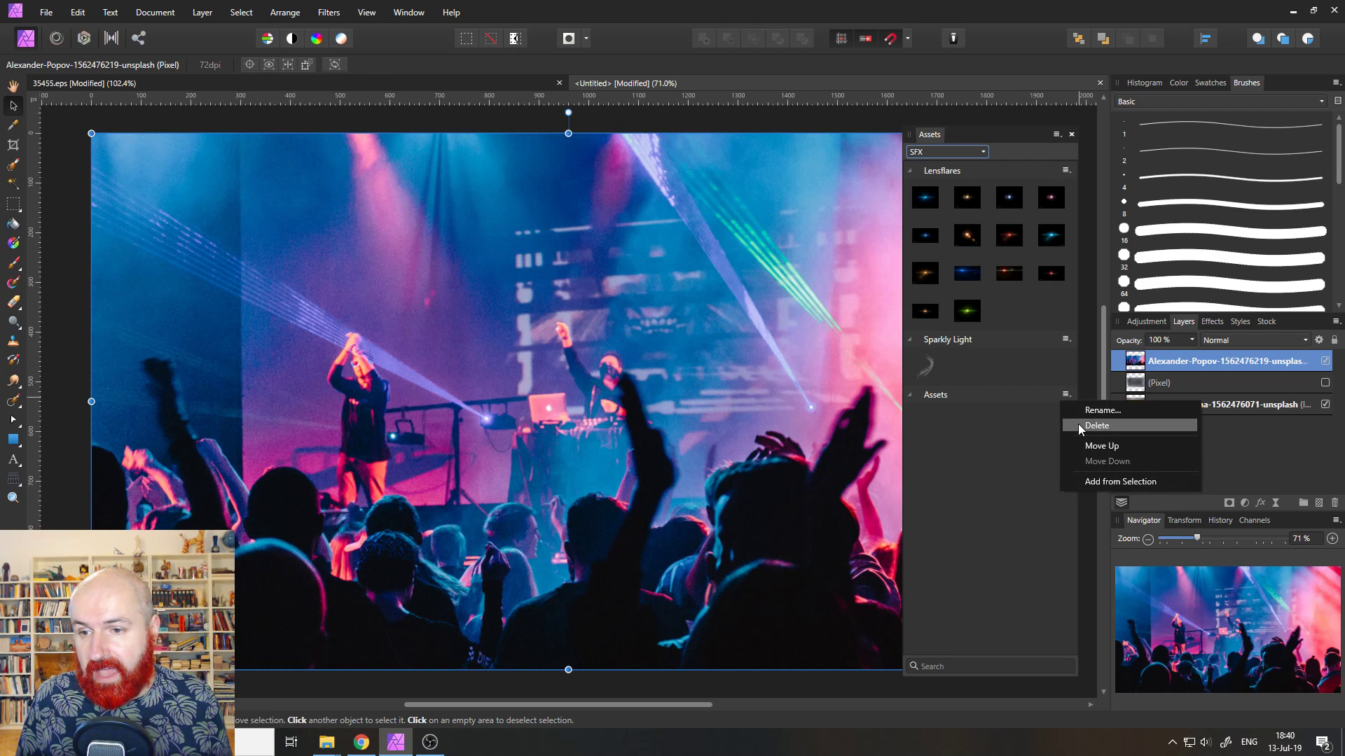
left_click(1083, 410)
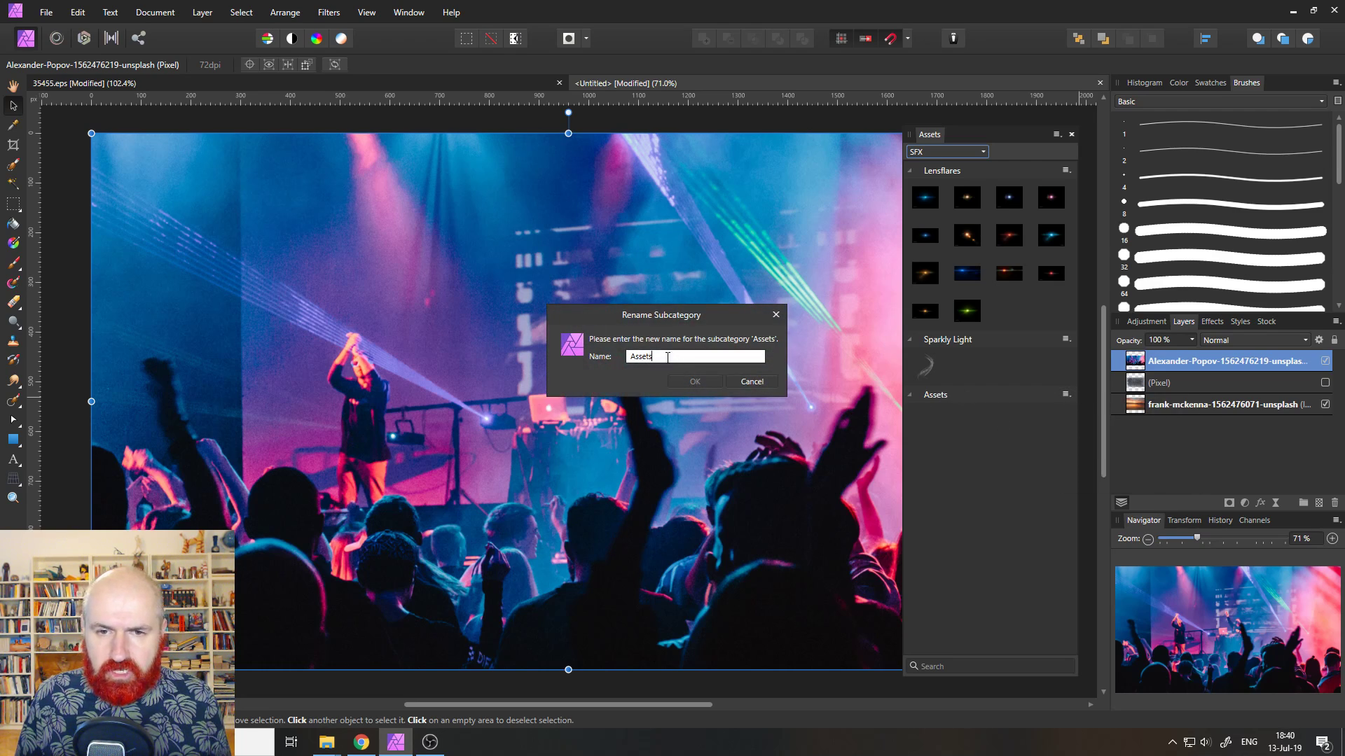
key("ctrl+a")
type("T")
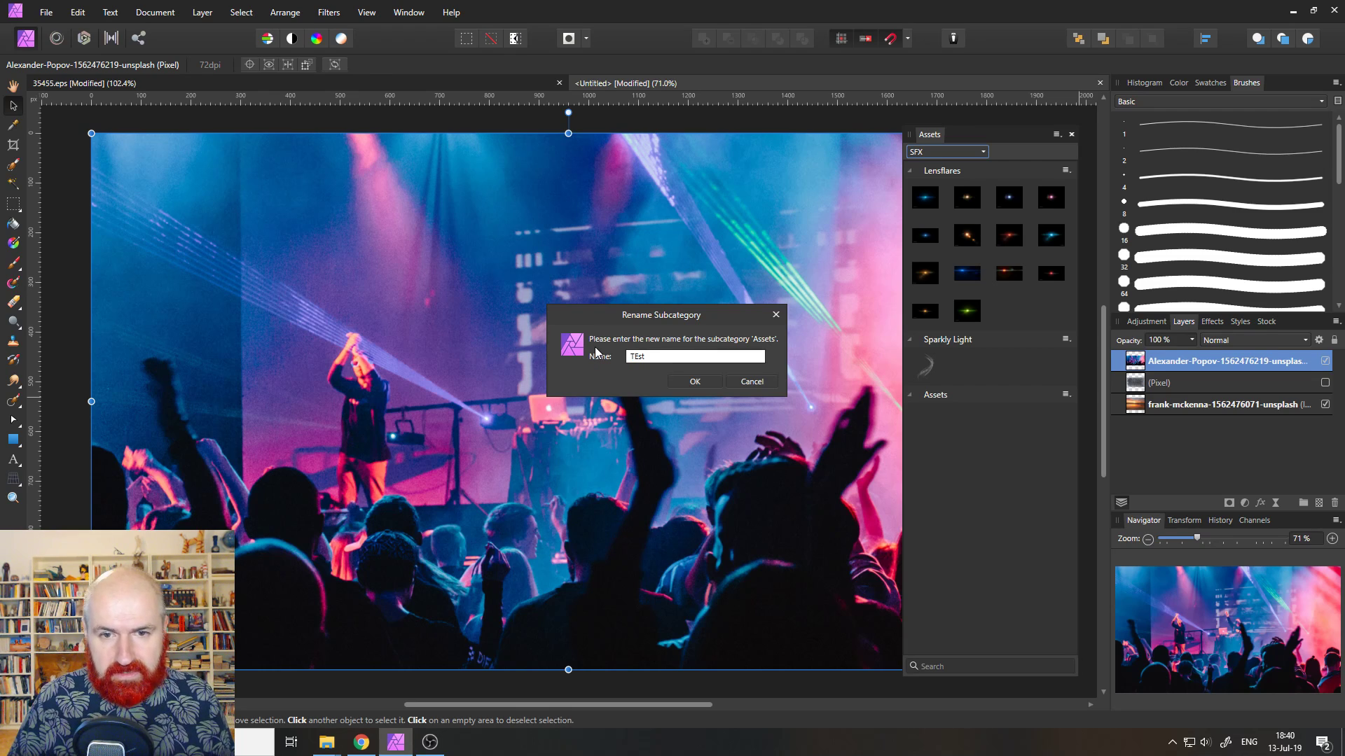
type("est")
key("Return")
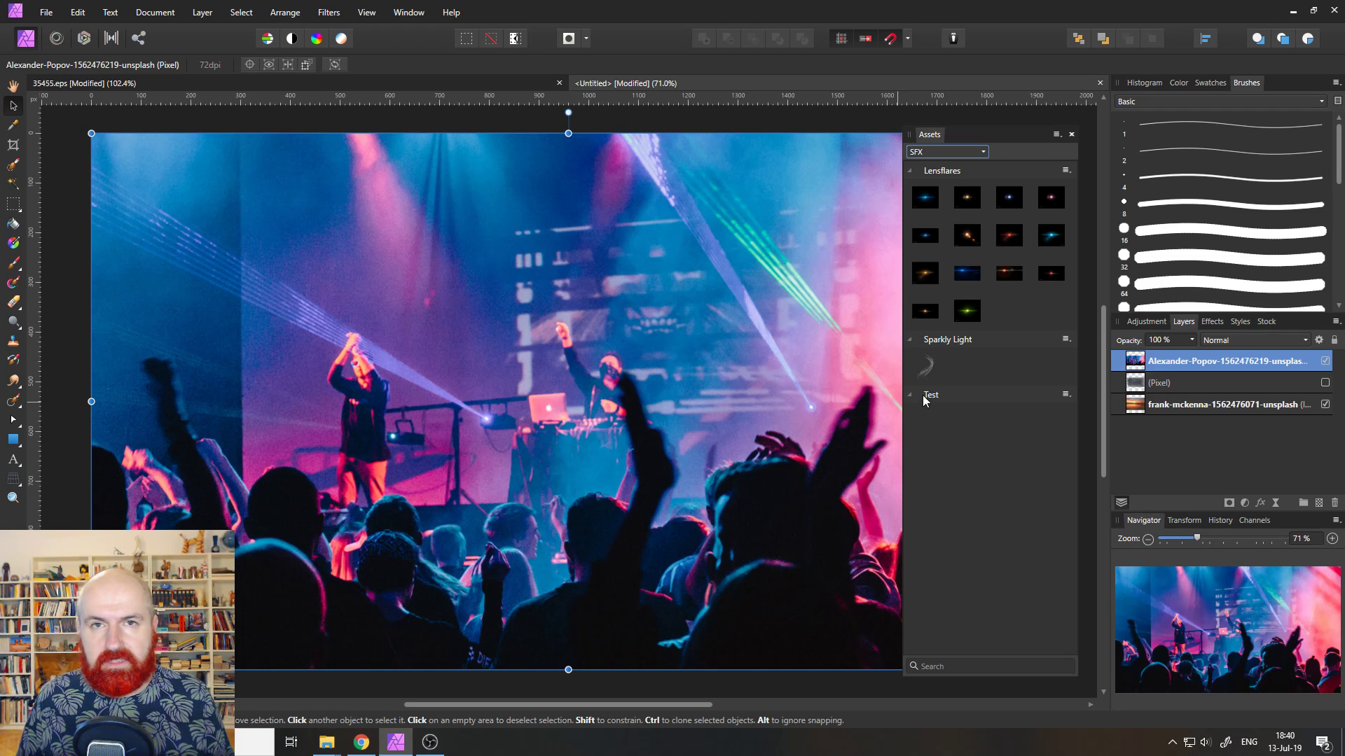
Drag the 14 lens-flare JPGs from the Lens-Flares-PSDBox folder onto the Test asset subcategory.
mouse_move(330, 750)
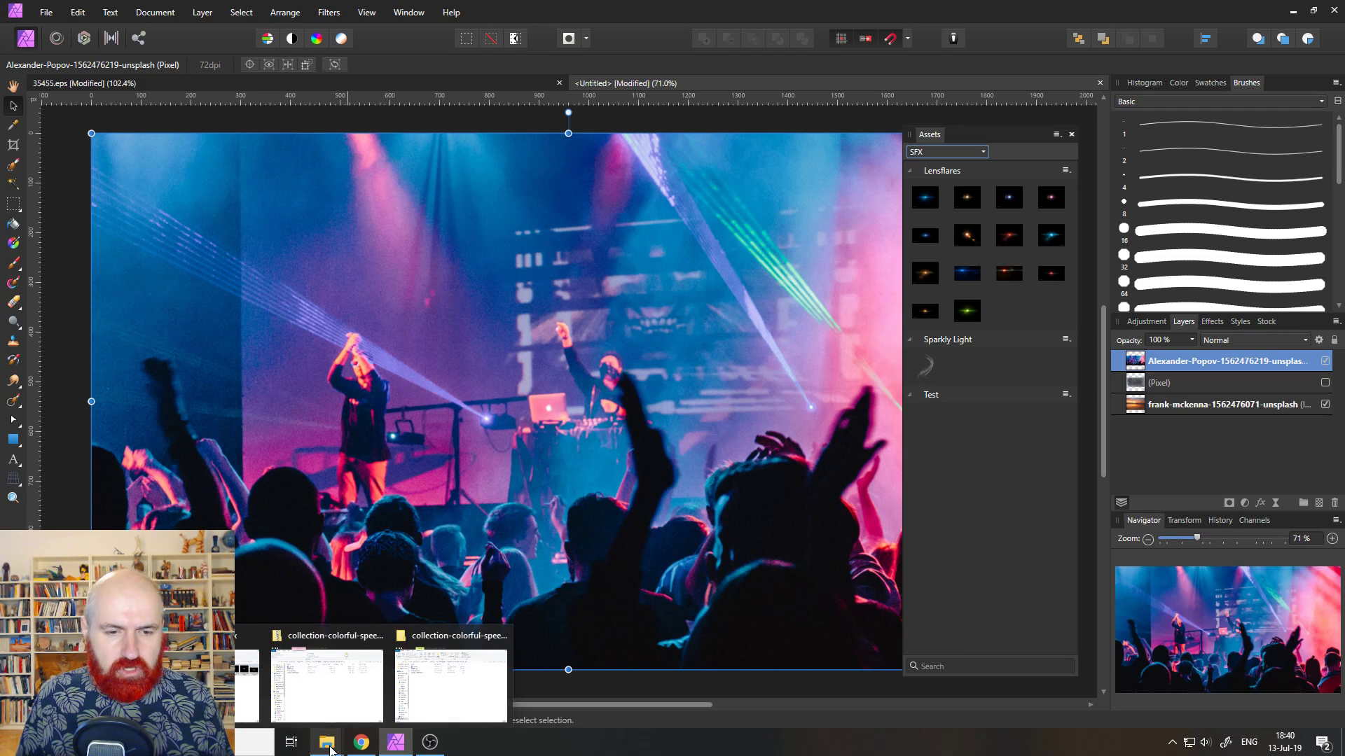
left_click(247, 683)
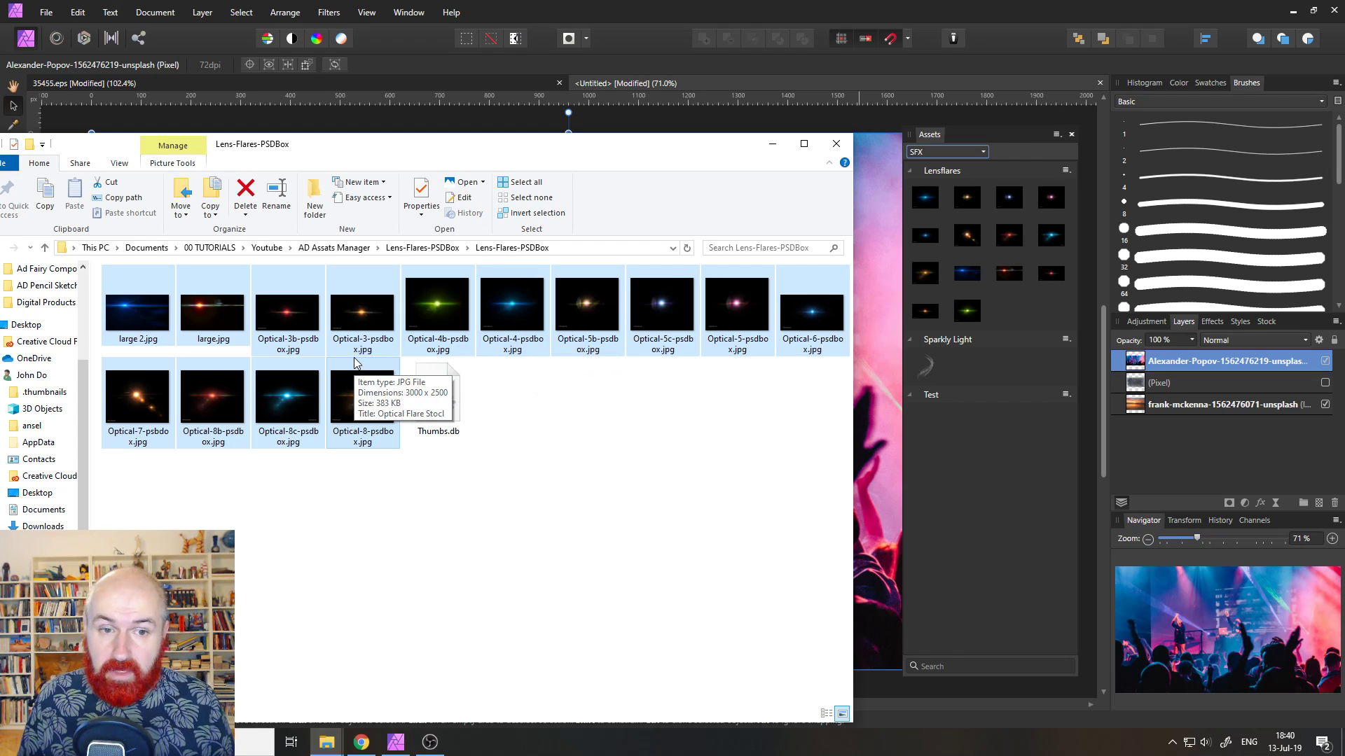
left_click_drag(364, 309, 981, 443)
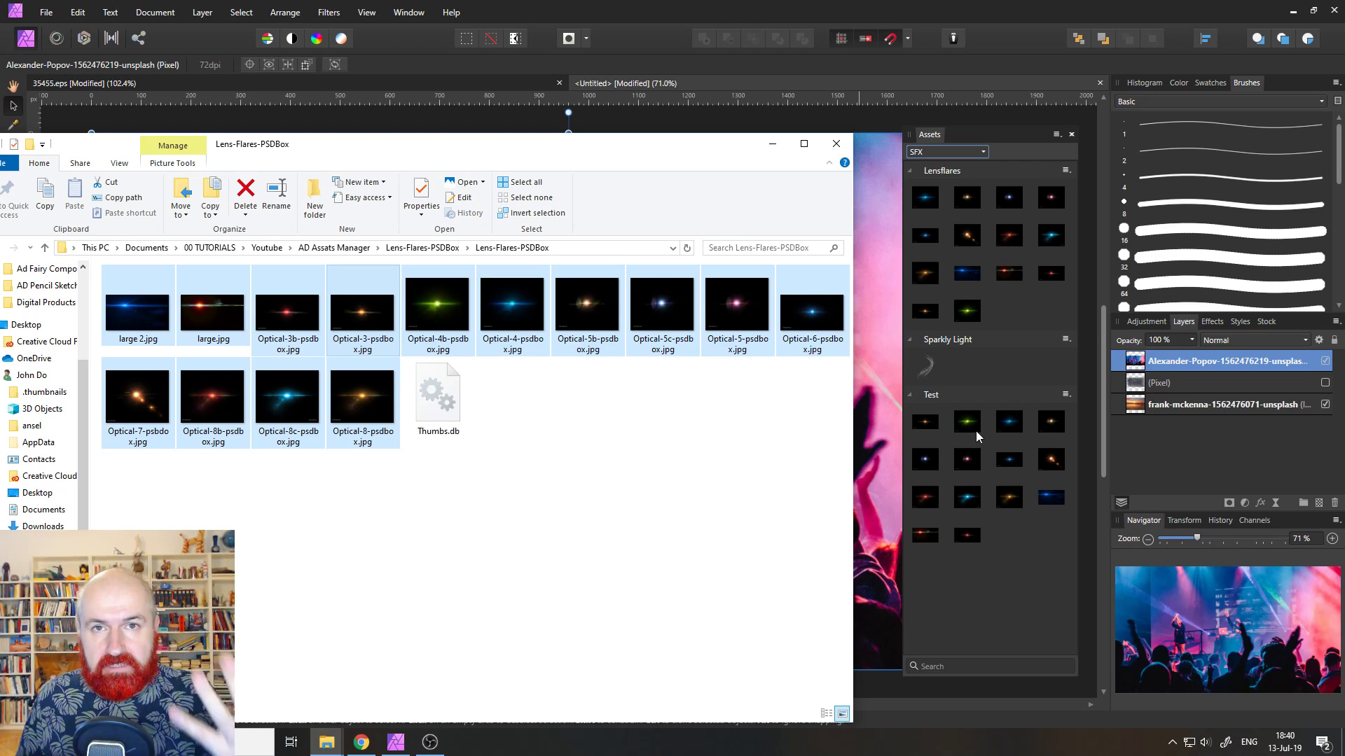
left_click(996, 561)
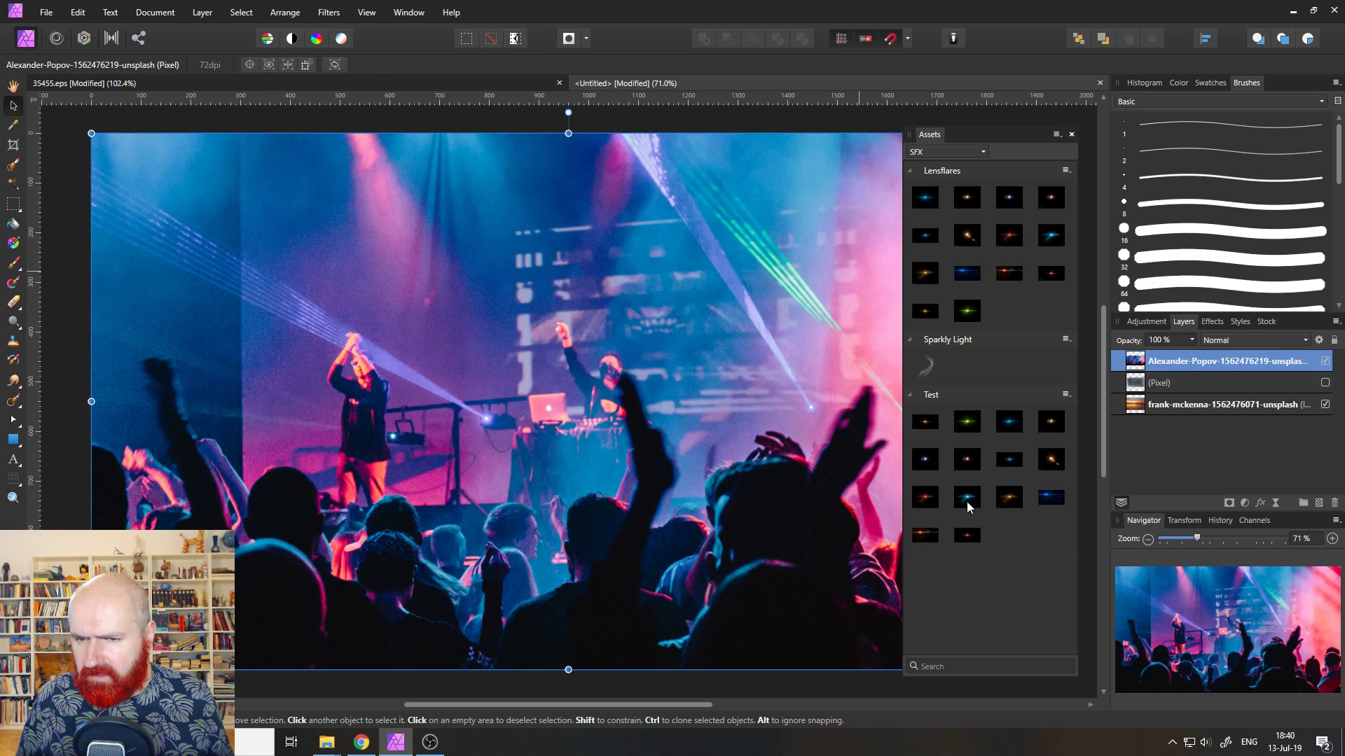
Place the orange lens flare on the concert photo in Screen mode, raise it, and compare with it hidden.
left_click_drag(1008, 497, 653, 321)
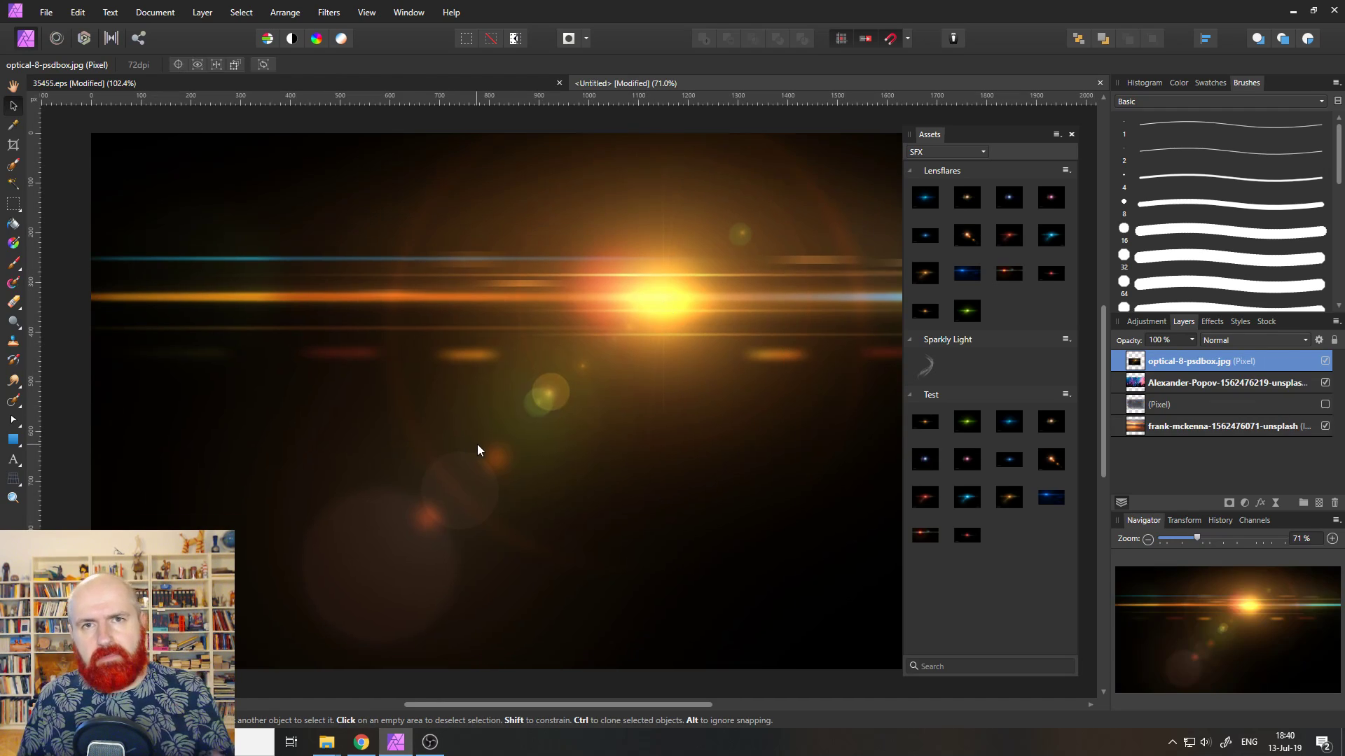
left_click(1238, 341)
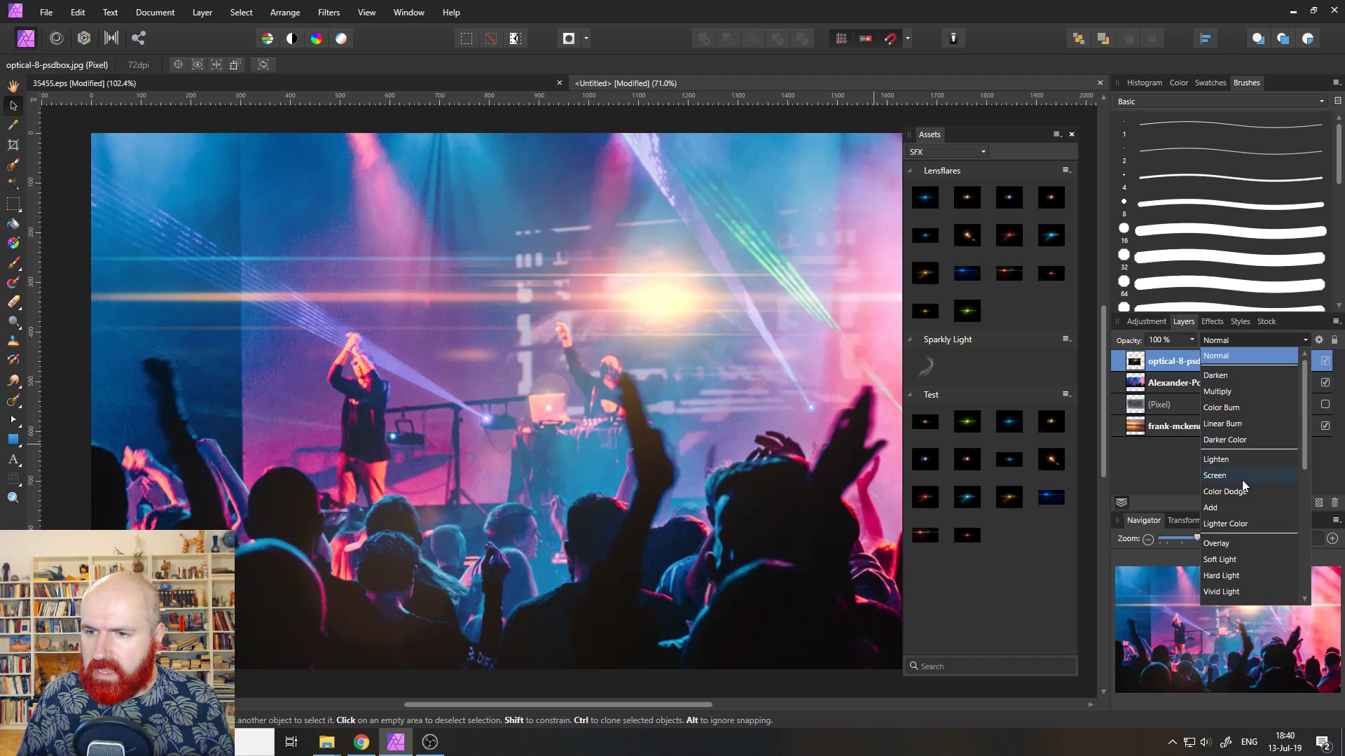
left_click(1241, 477)
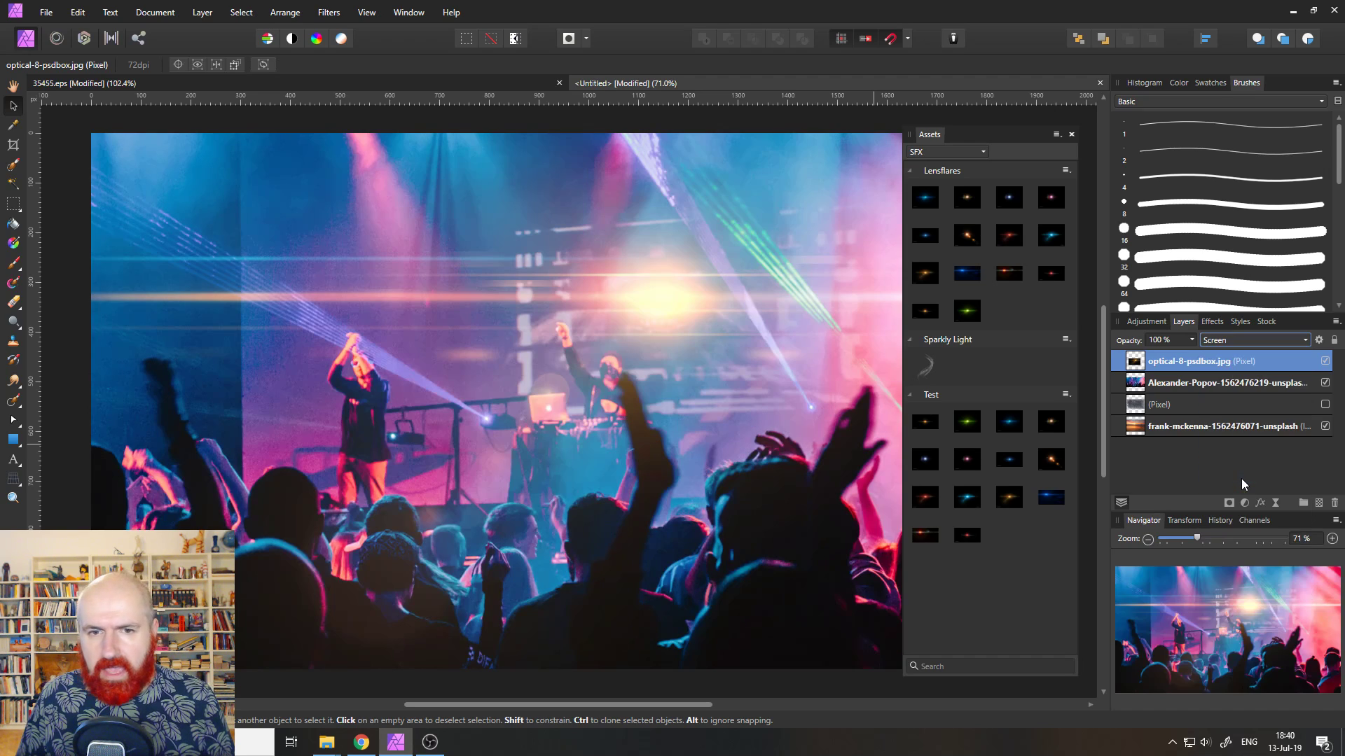
left_click_drag(597, 307, 524, 290)
left_click(1325, 361)
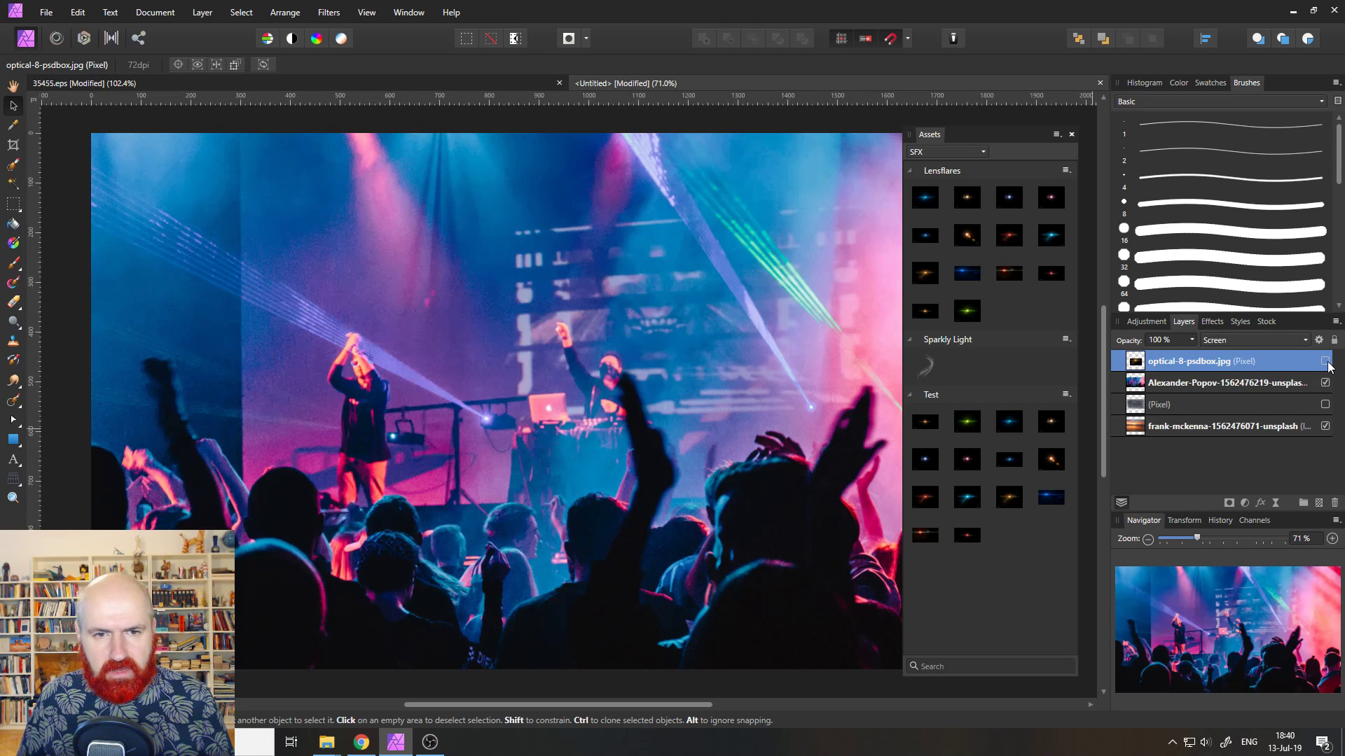
left_click(1325, 360)
left_click(1325, 361)
left_click(1325, 361)
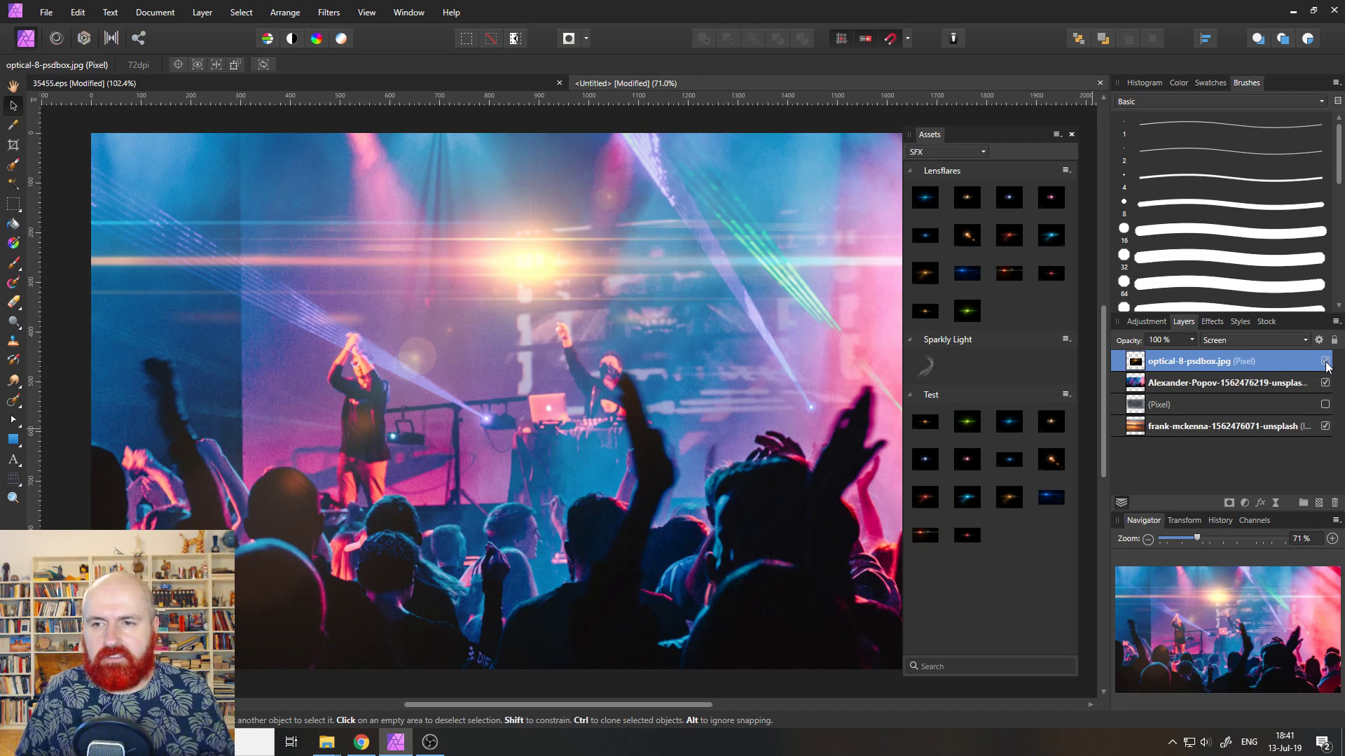
left_click(1325, 361)
left_click(1325, 360)
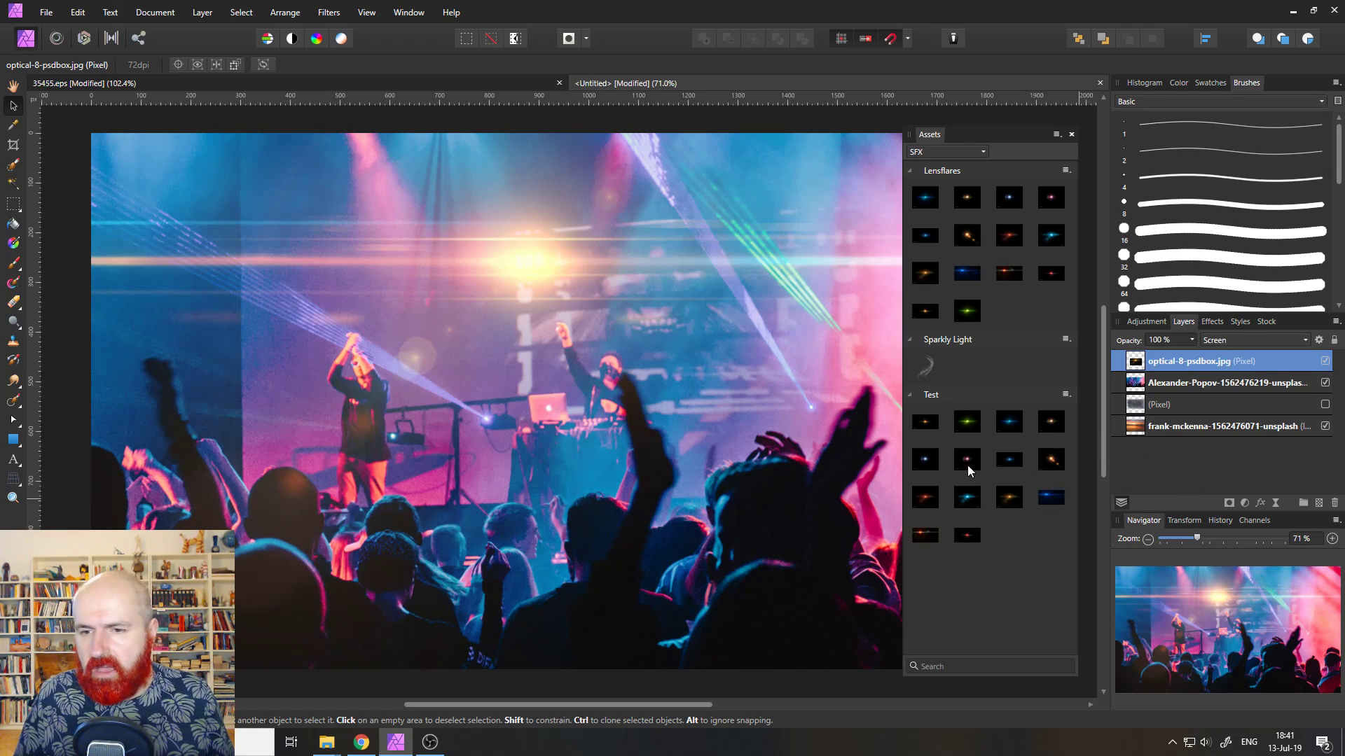
Swap the blue flare for the red flare, blend it in Screen mode, and flip it horizontally.
left_click_drag(1044, 500, 417, 295)
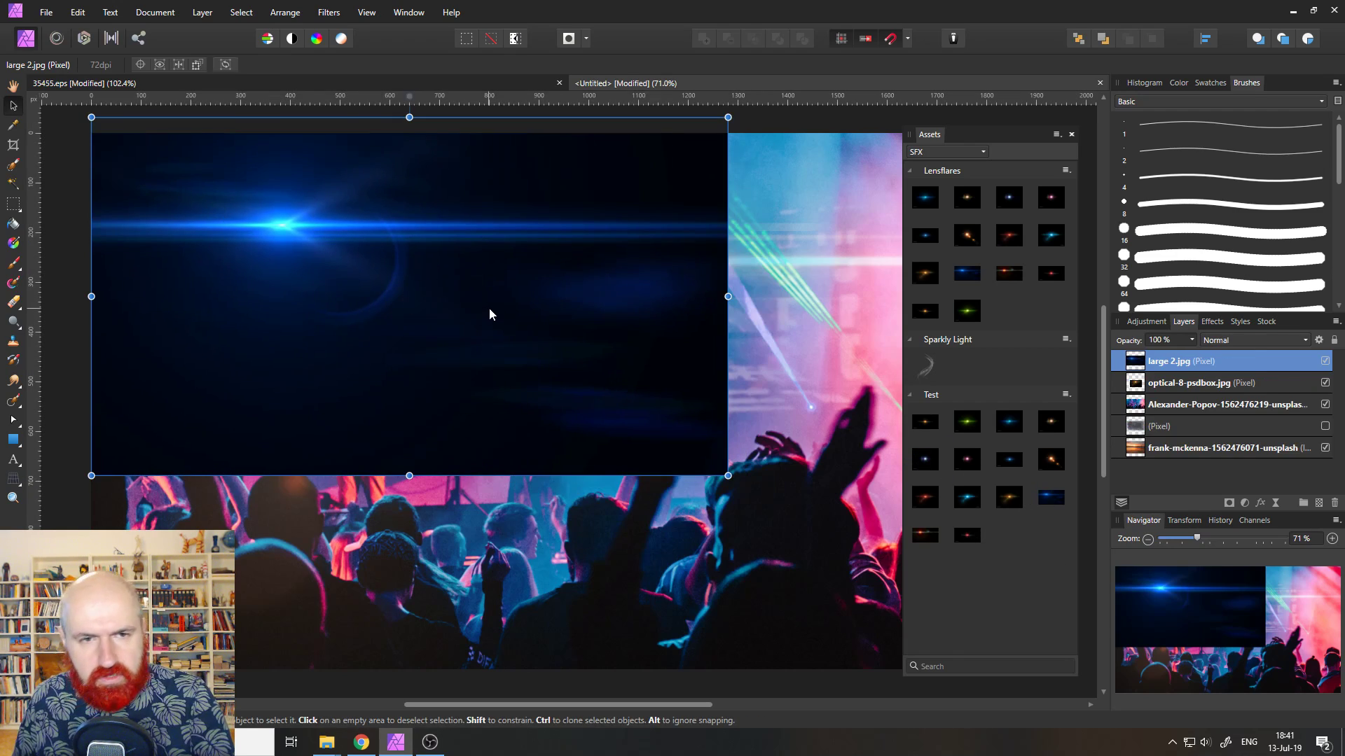
key("ctrl+z")
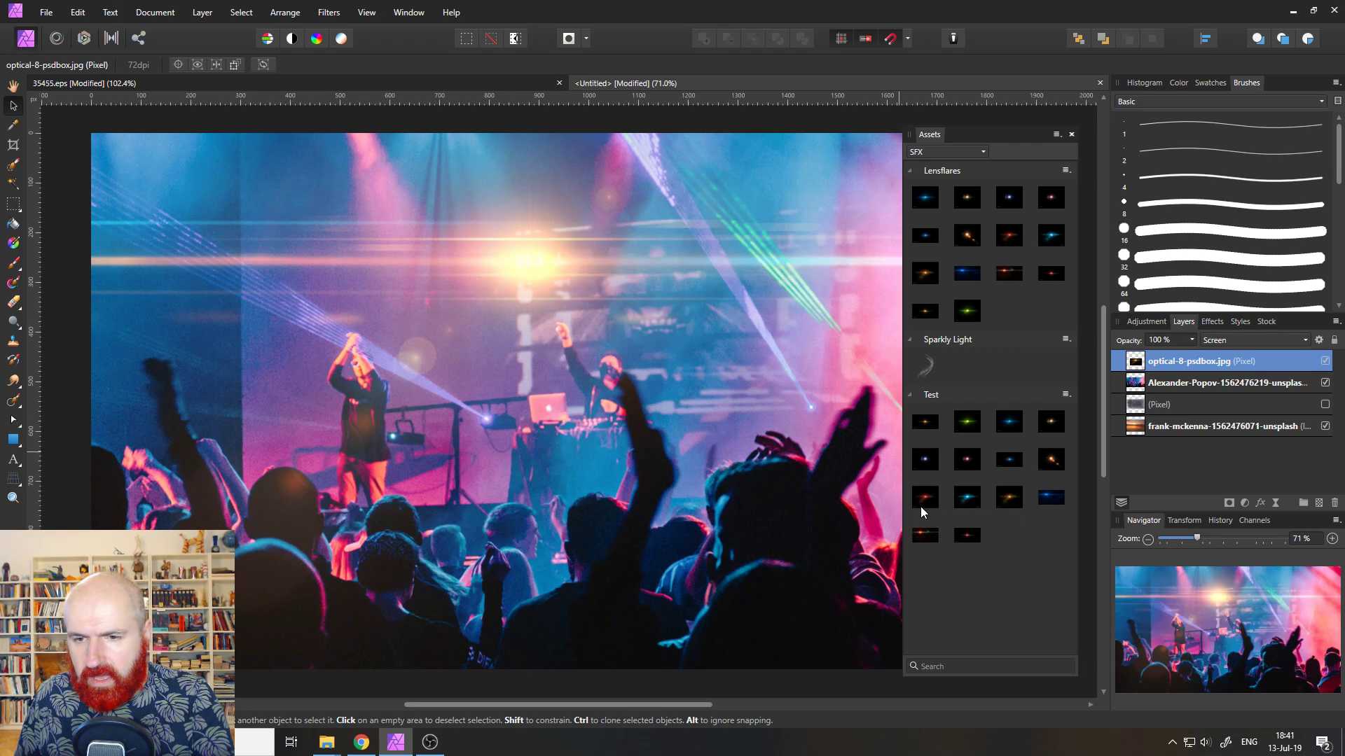
left_click_drag(922, 504, 722, 381)
left_click(1227, 339)
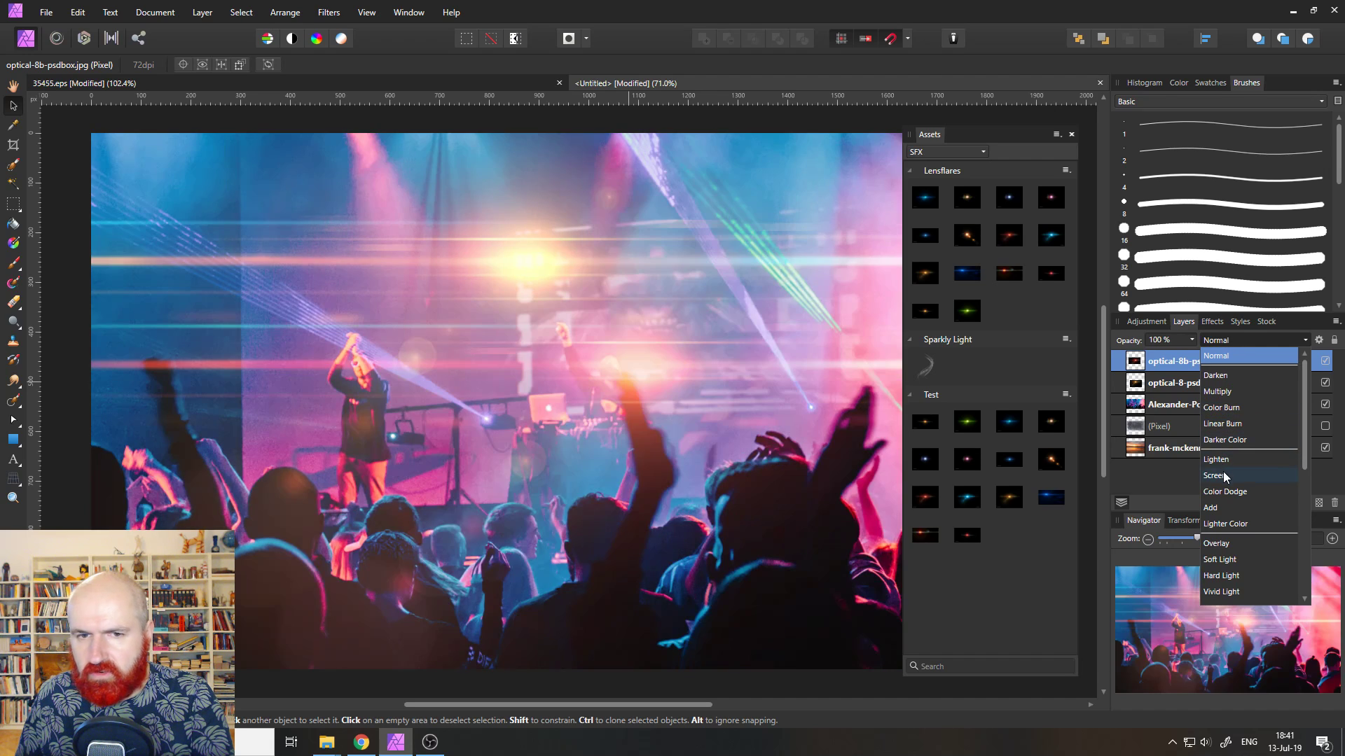
left_click(1219, 475)
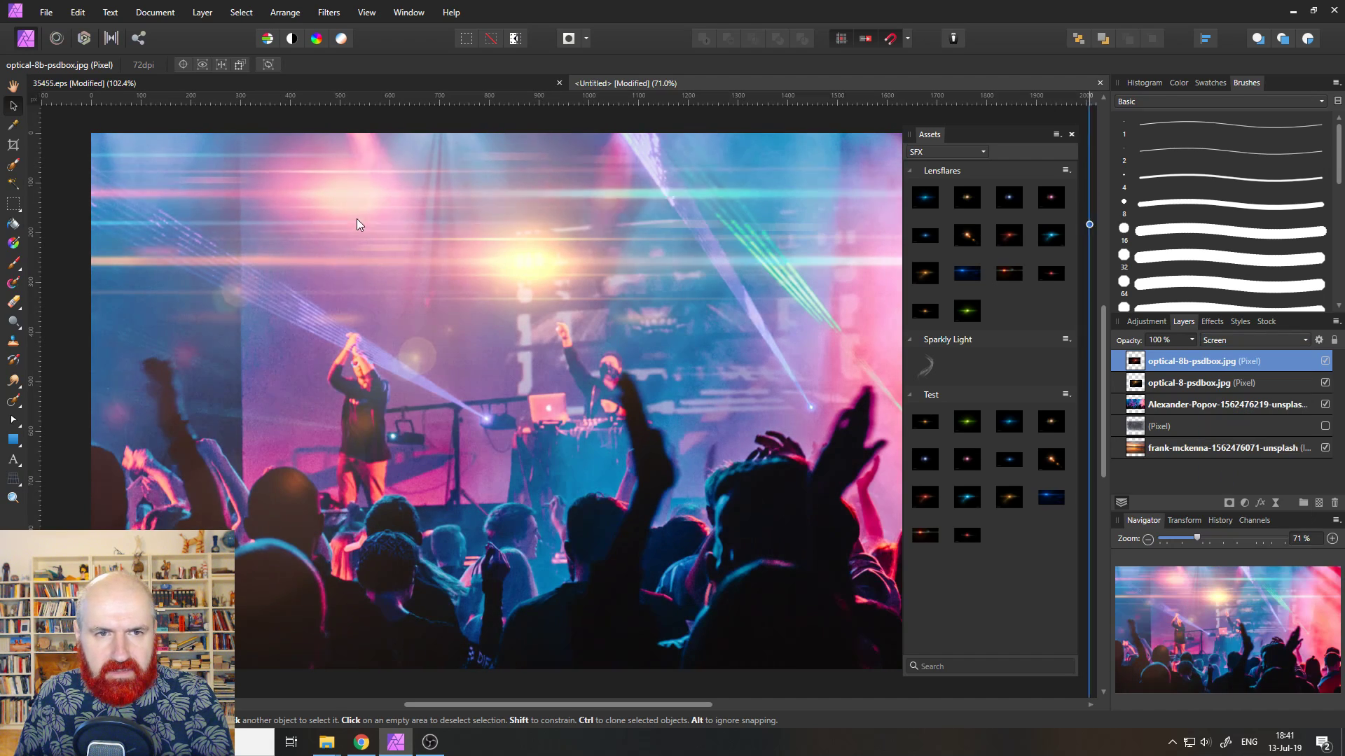
left_click(286, 13)
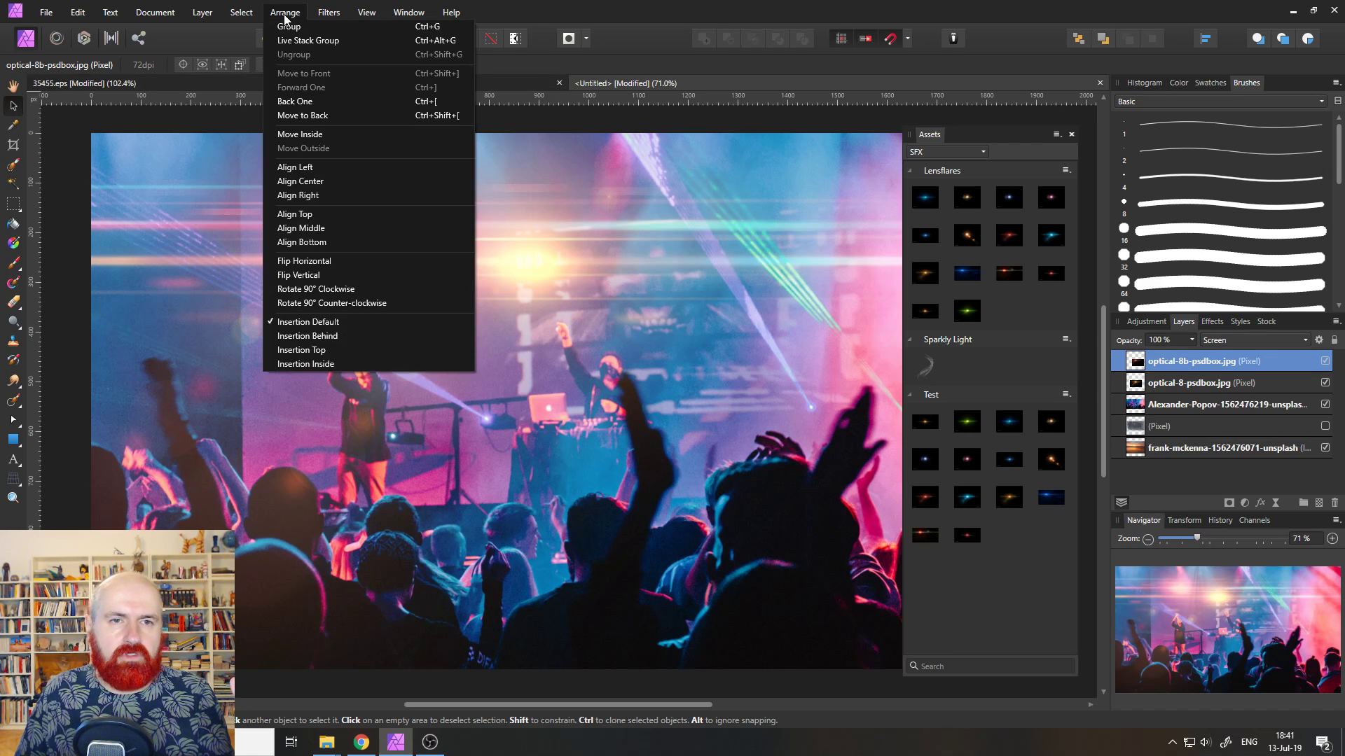
left_click(343, 261)
Reposition the red flare and flip it back so the PSDBOX watermark leaves the canvas.
mouse_move(372, 220)
left_mouse_down()
mouse_move(233, 239)
mouse_move(205, 297)
mouse_move(304, 297)
left_mouse_up()
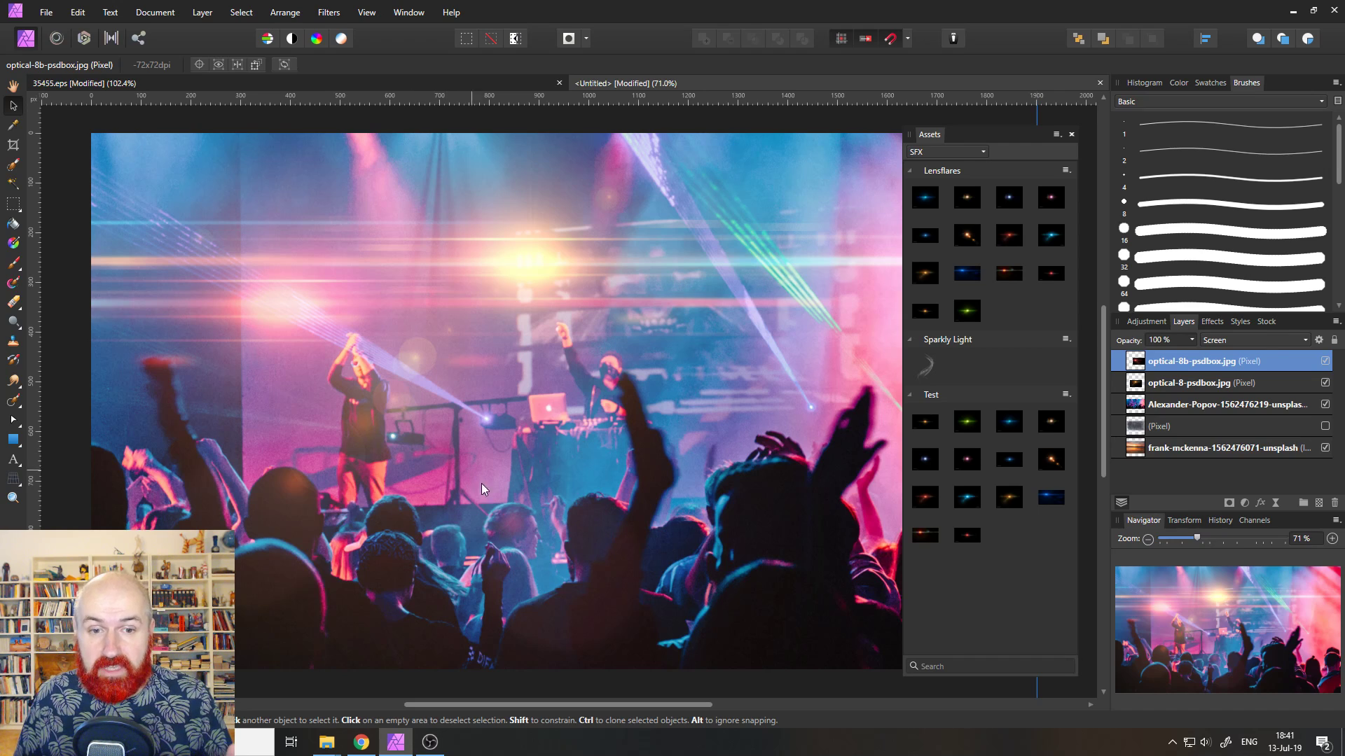
left_click_drag(485, 489, 160, 251)
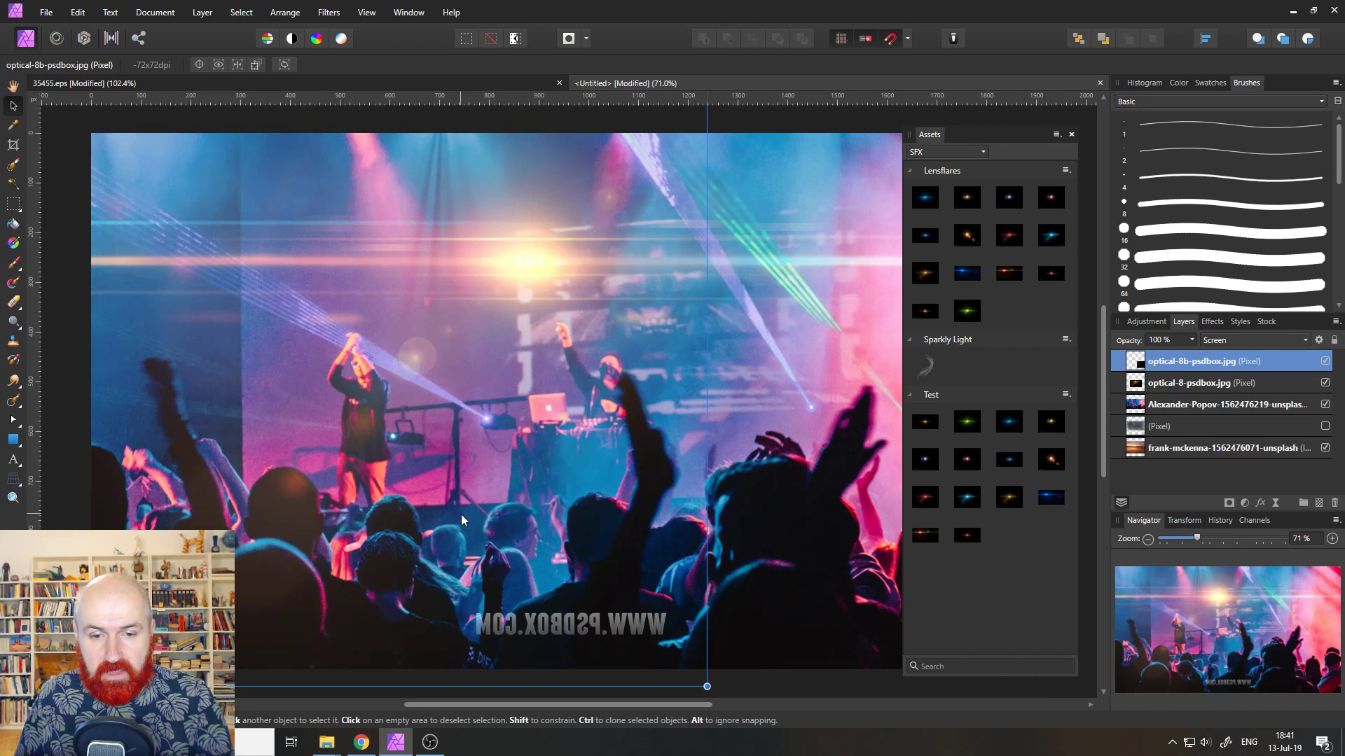
left_click(285, 12)
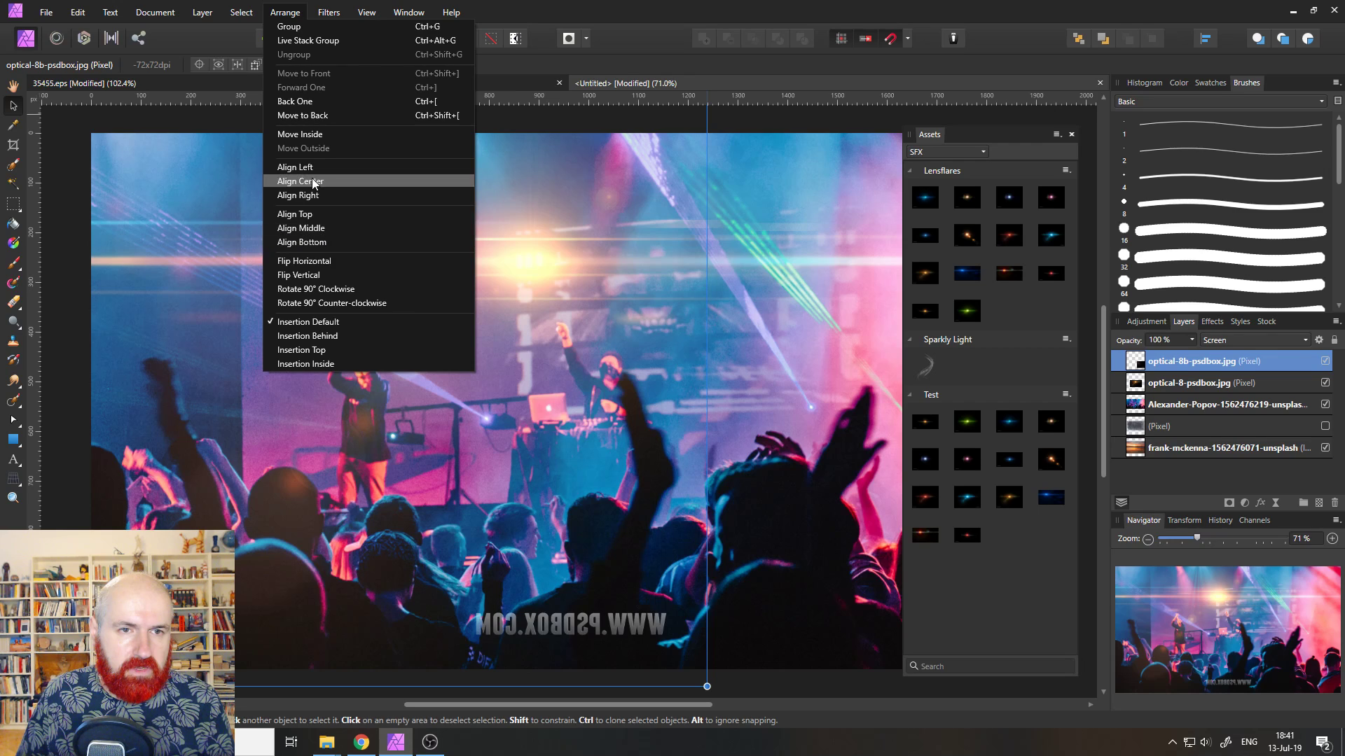
left_click(308, 261)
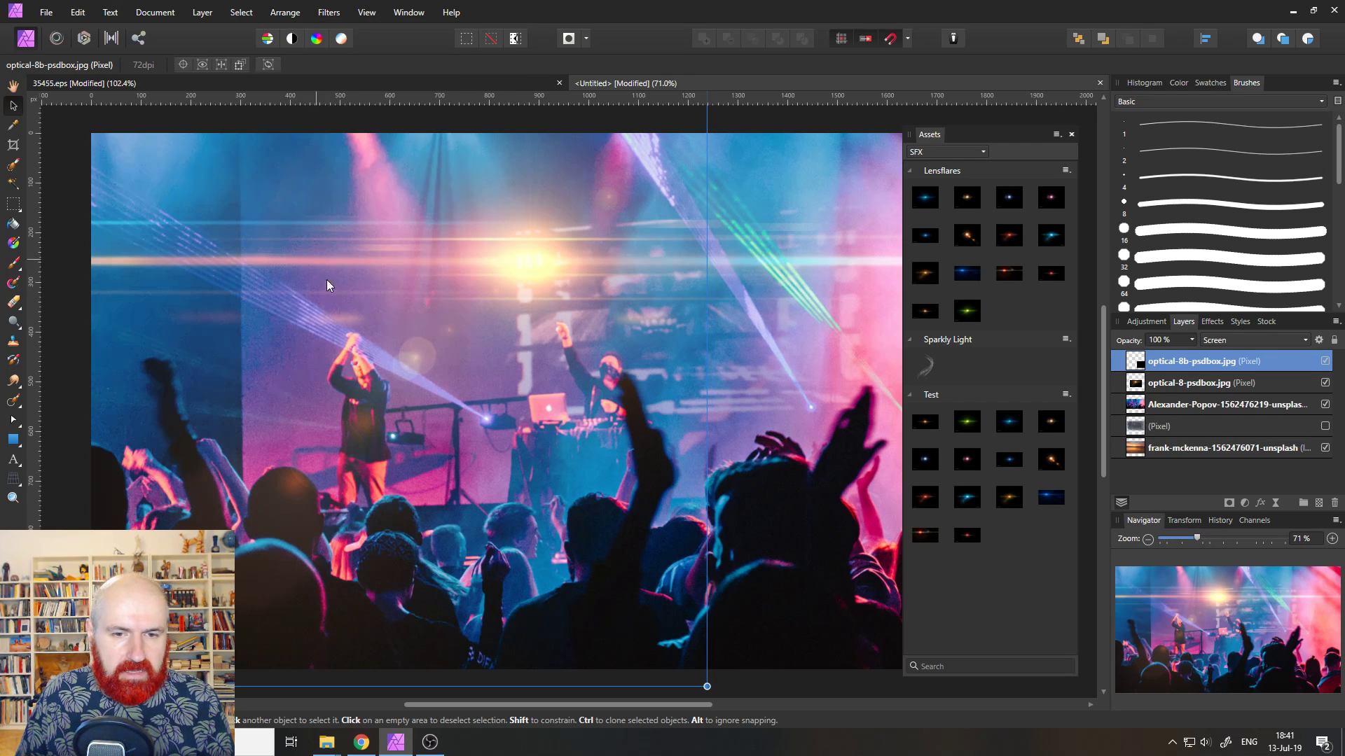
left_click_drag(694, 425, 354, 469)
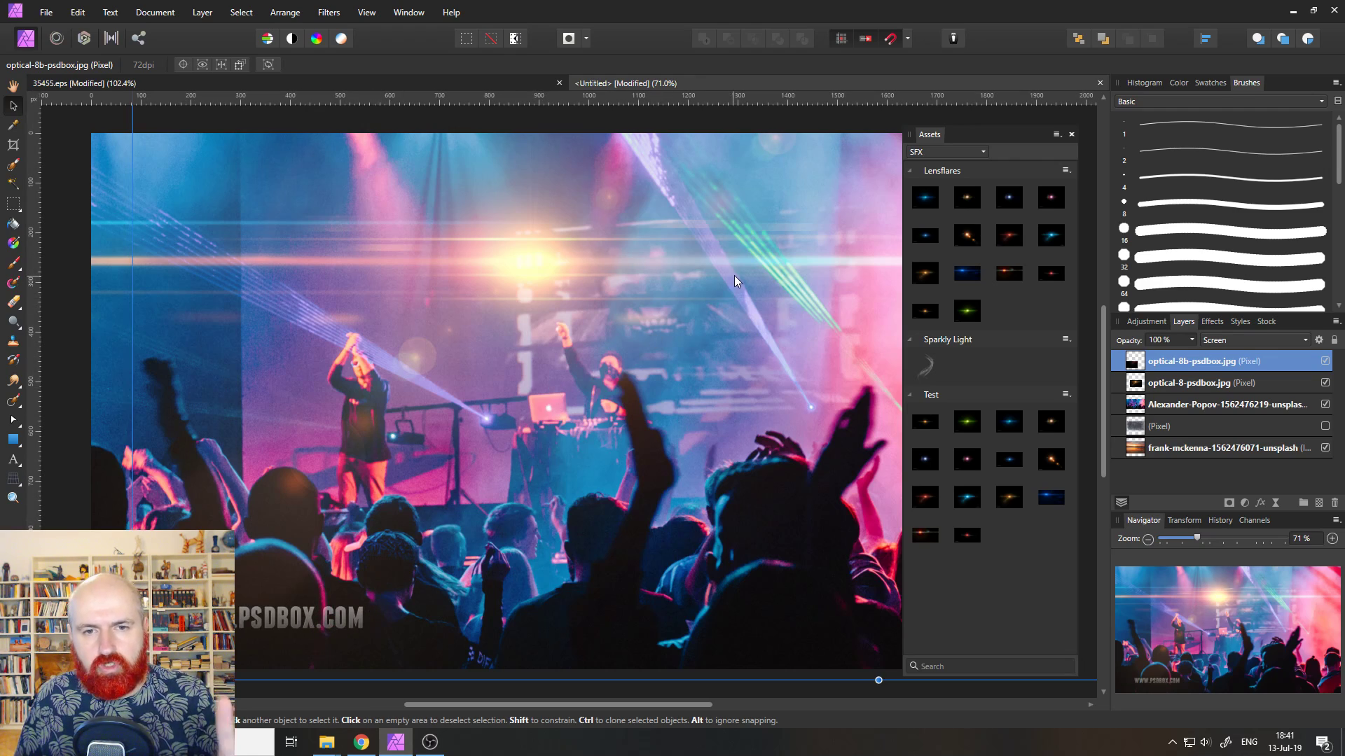
mouse_move(737, 275)
left_mouse_down()
mouse_move(560, 456)
mouse_move(523, 552)
mouse_move(615, 590)
mouse_move(711, 326)
mouse_move(712, 213)
mouse_move(724, 298)
mouse_move(714, 283)
left_mouse_up()
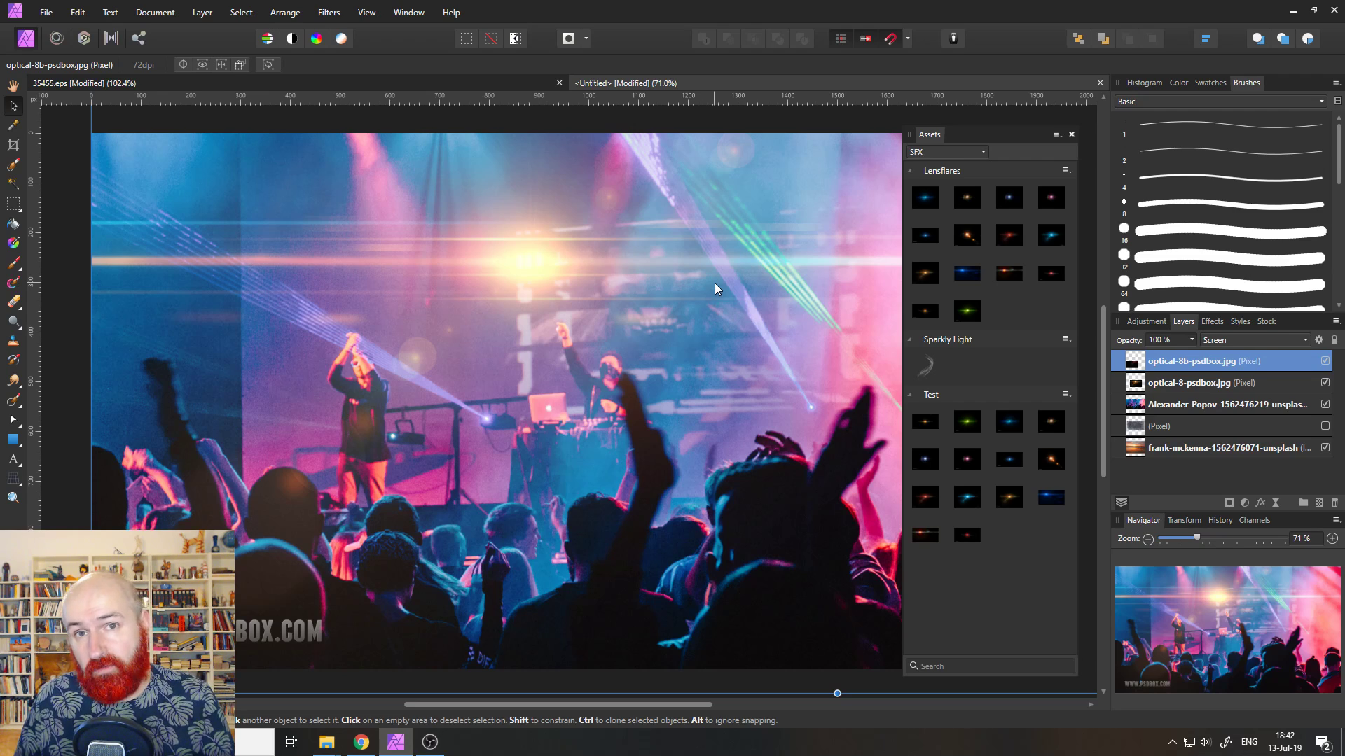
Browse the Freepik speech-bubble page and the Unsplash site in Chrome, then return to Affinity Photo.
left_click(362, 742)
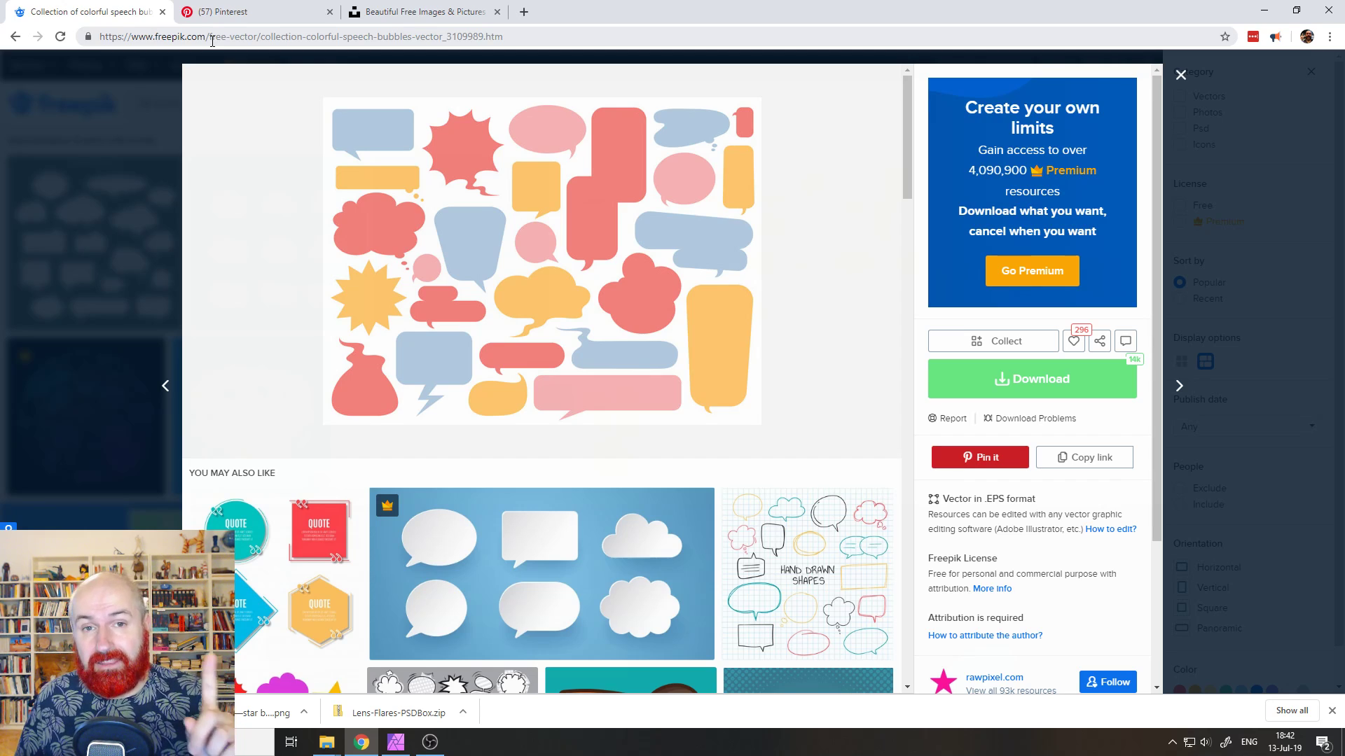
left_click(429, 12)
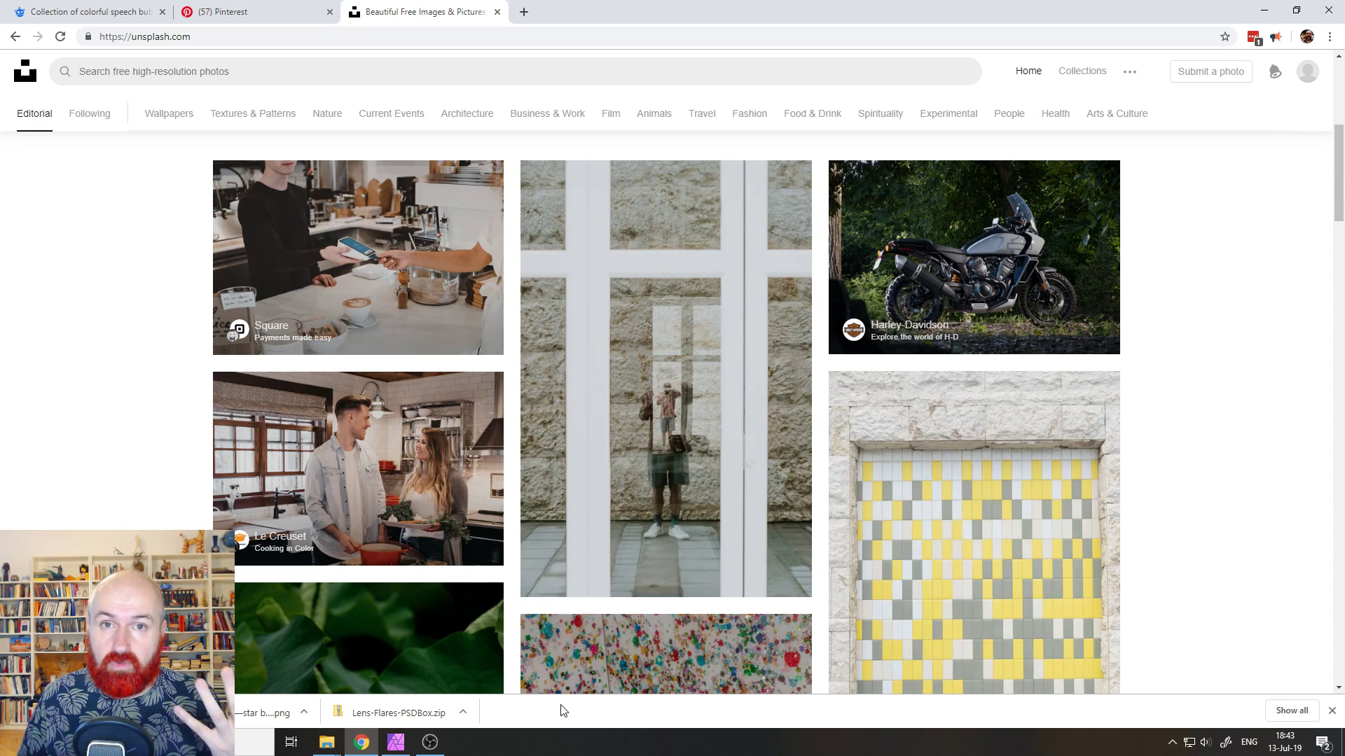
left_click(395, 741)
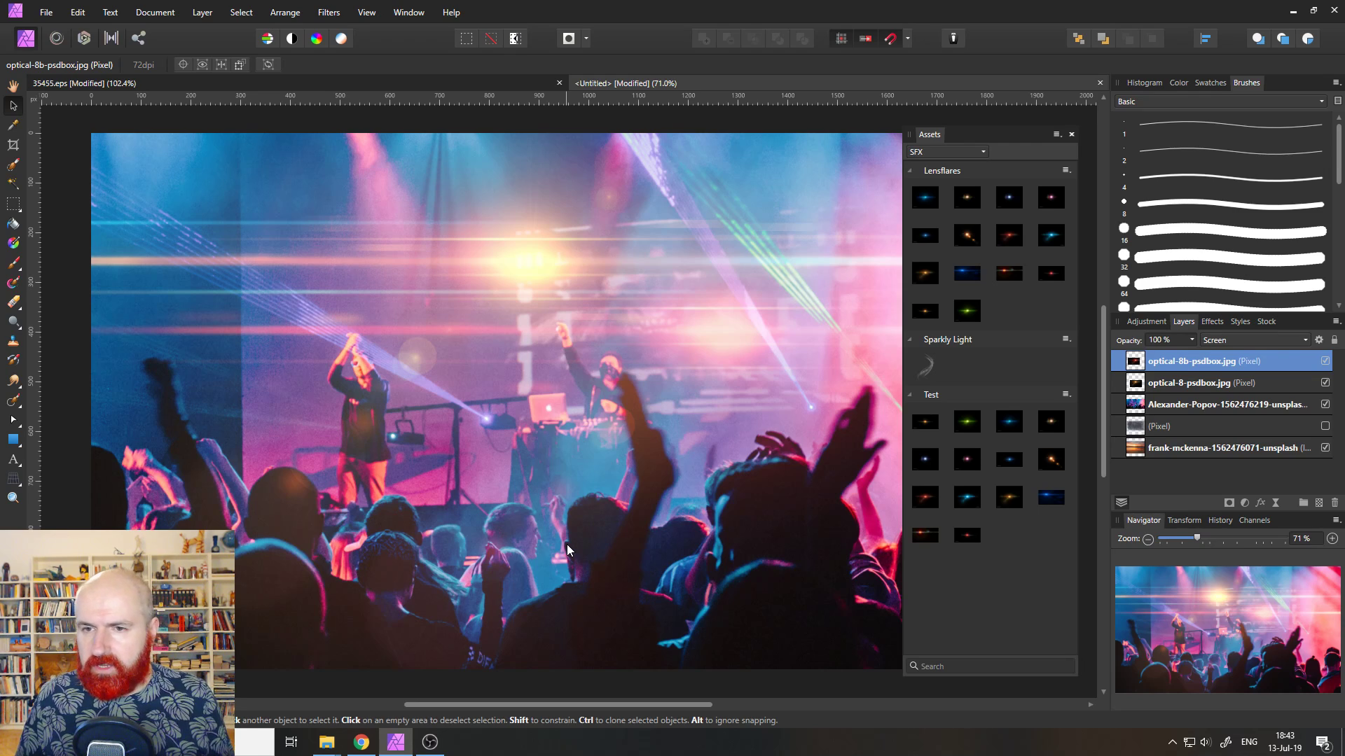
Delete the Test subcategory with its lens flares and confirm the deletion.
left_click(1064, 394)
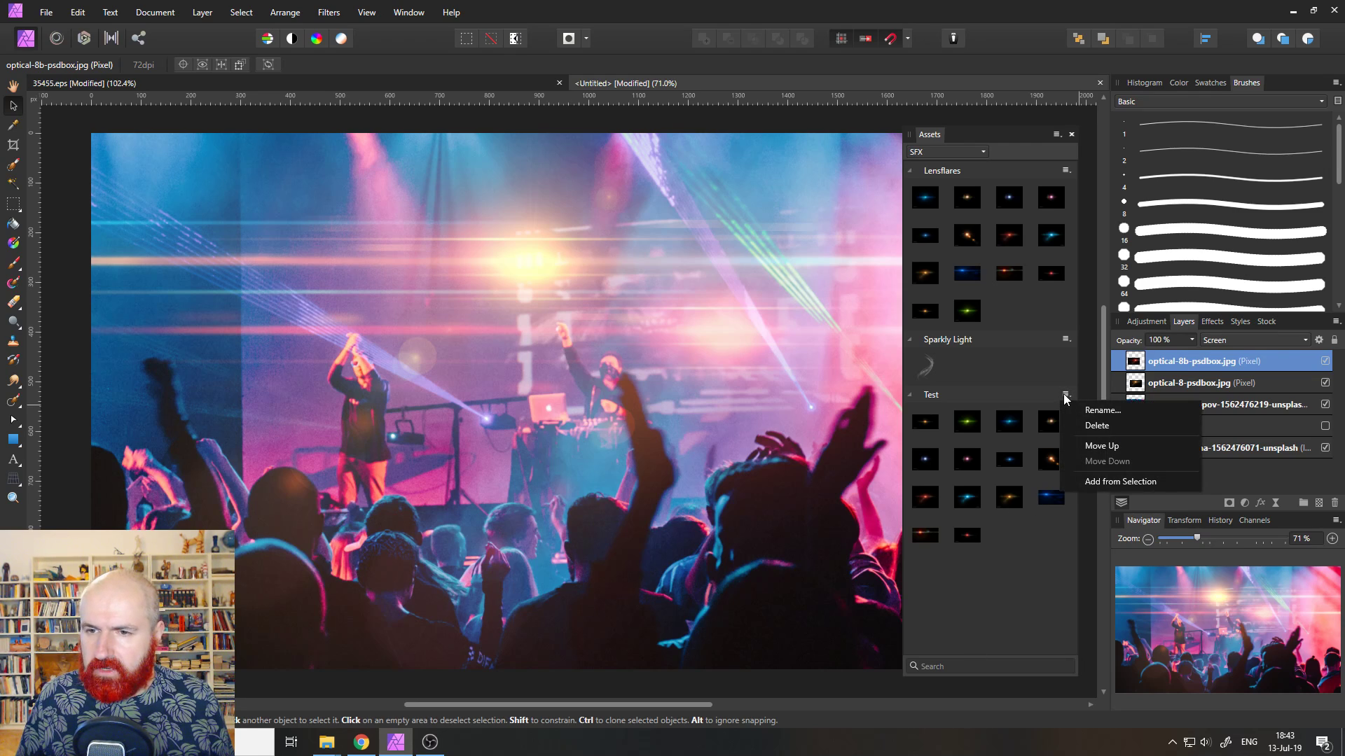
left_click(1098, 428)
left_click(640, 383)
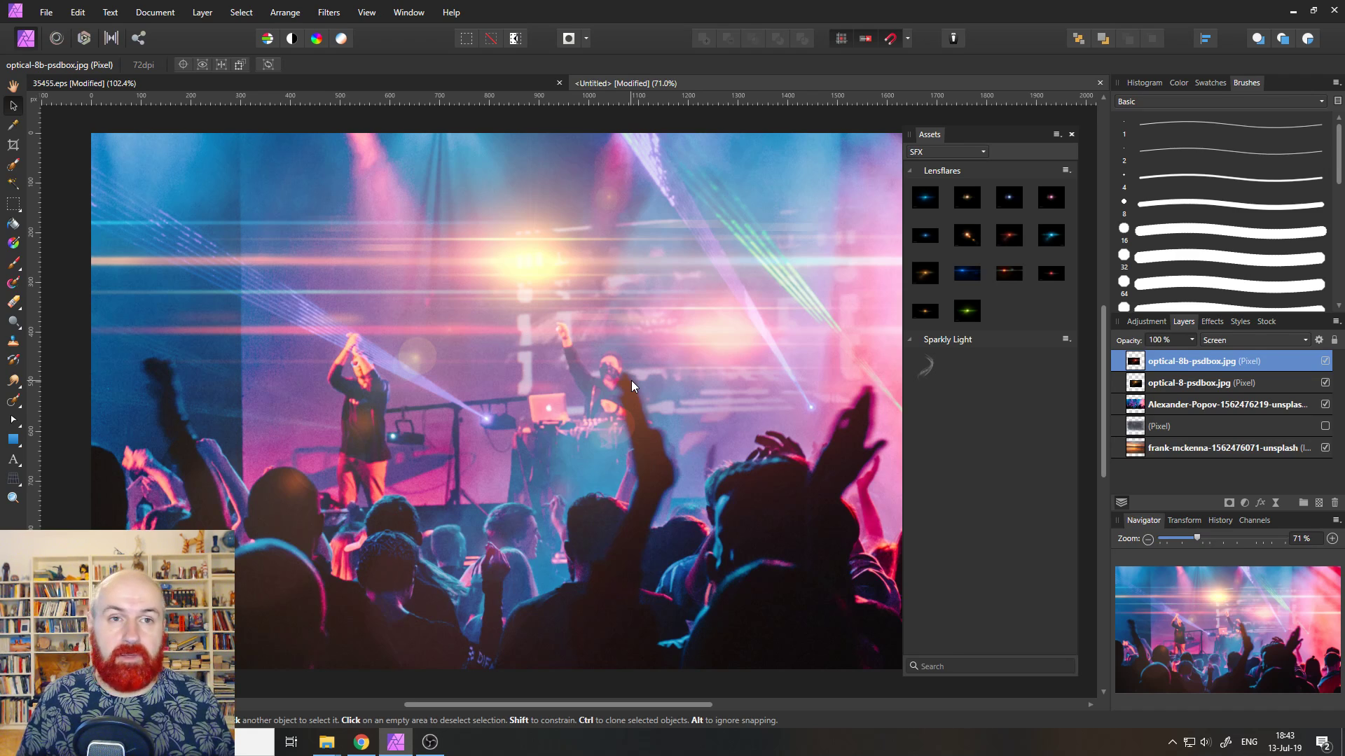
Create a new transparent QFHD 3840 × 2160 px document.
left_click(47, 15)
left_click(67, 43)
left_click(738, 209)
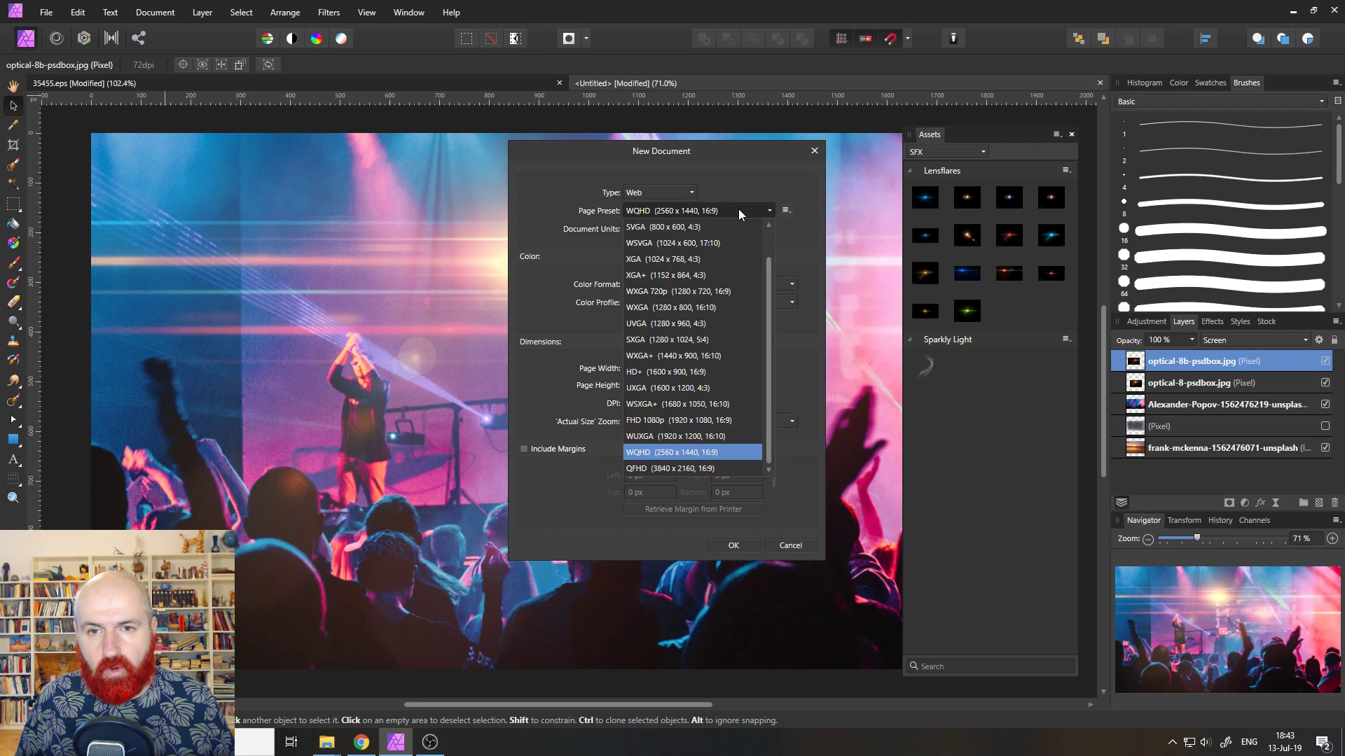
left_click(697, 469)
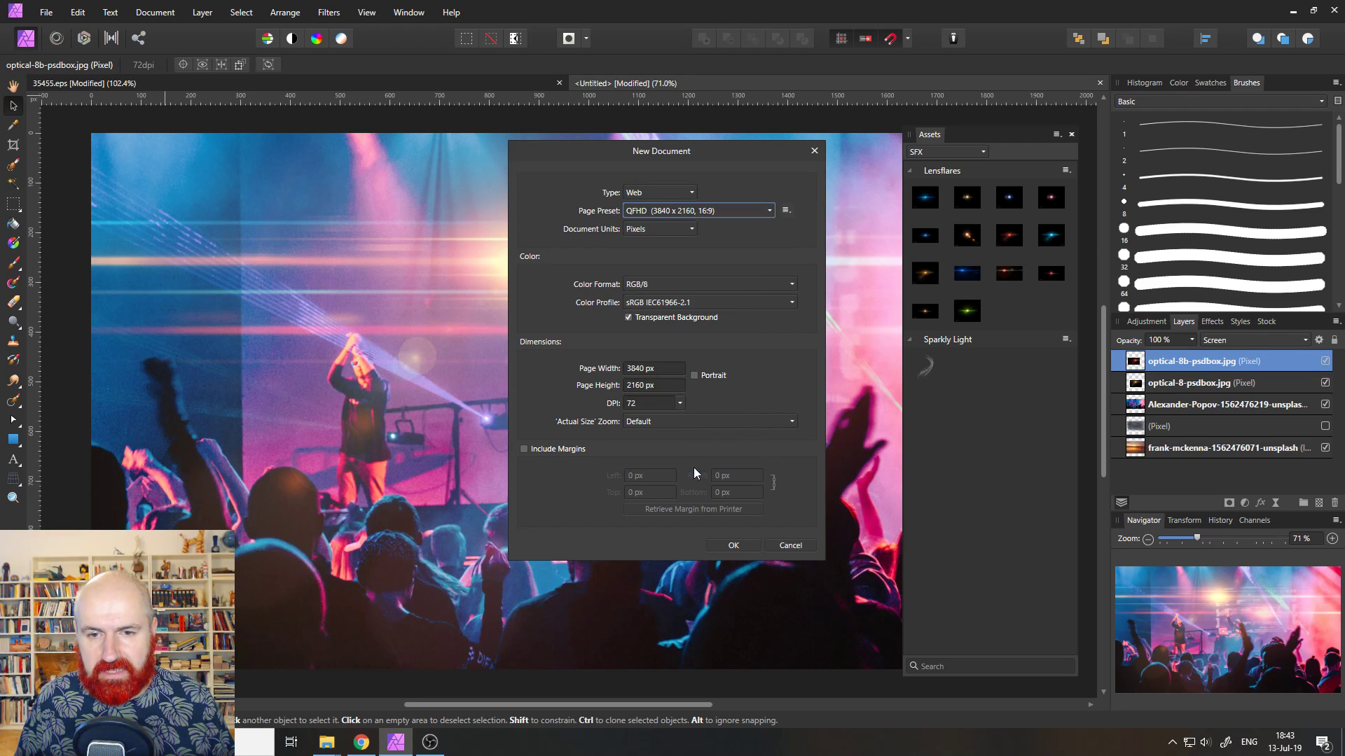
left_click(733, 545)
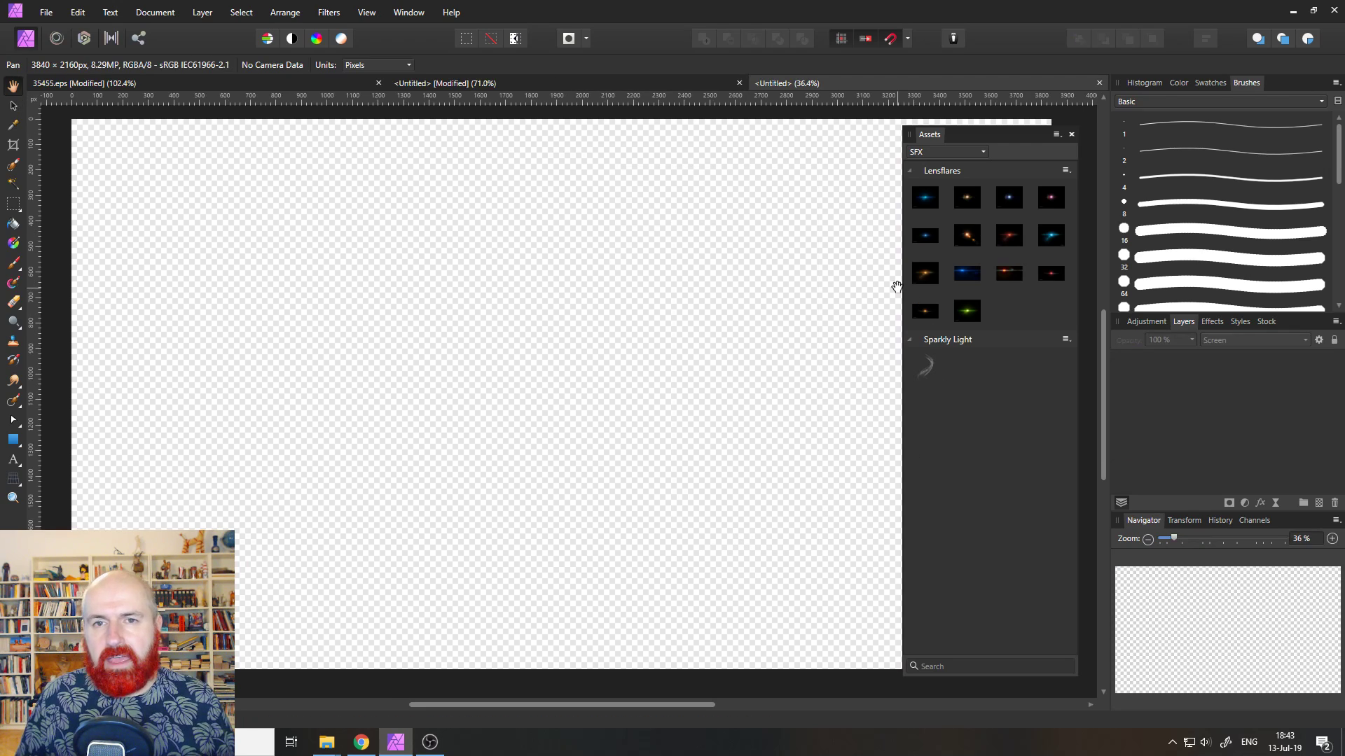
left_click(155, 14)
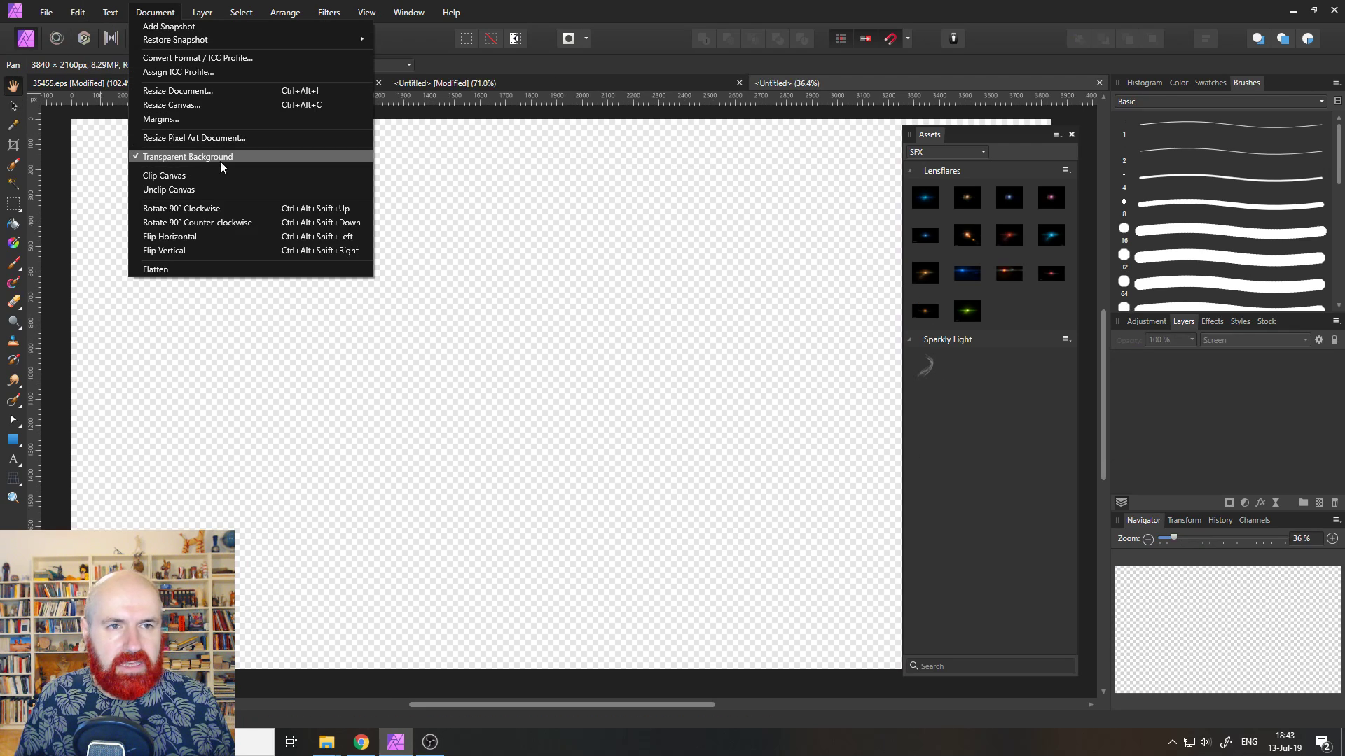
left_click(154, 15)
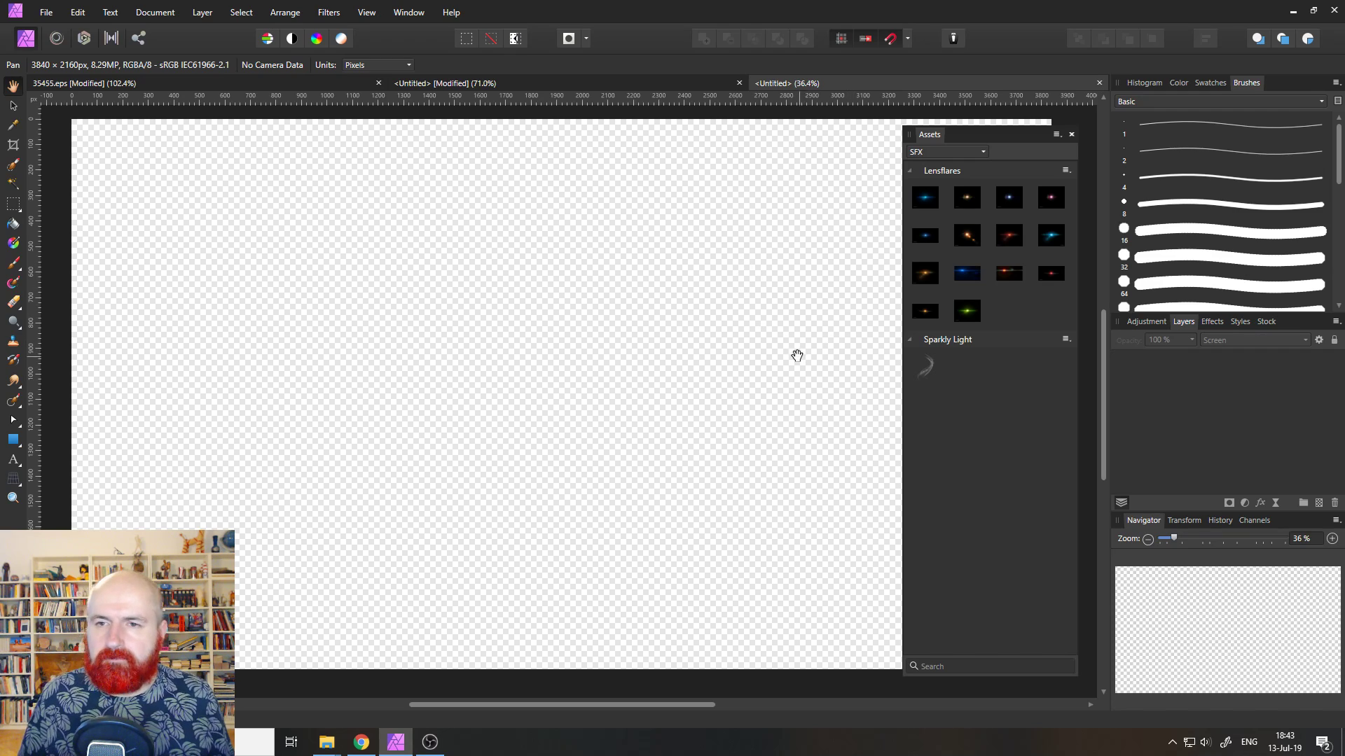
Search Pixabay stock for 'grunge' and place the grey marble texture on the canvas.
left_click(1267, 323)
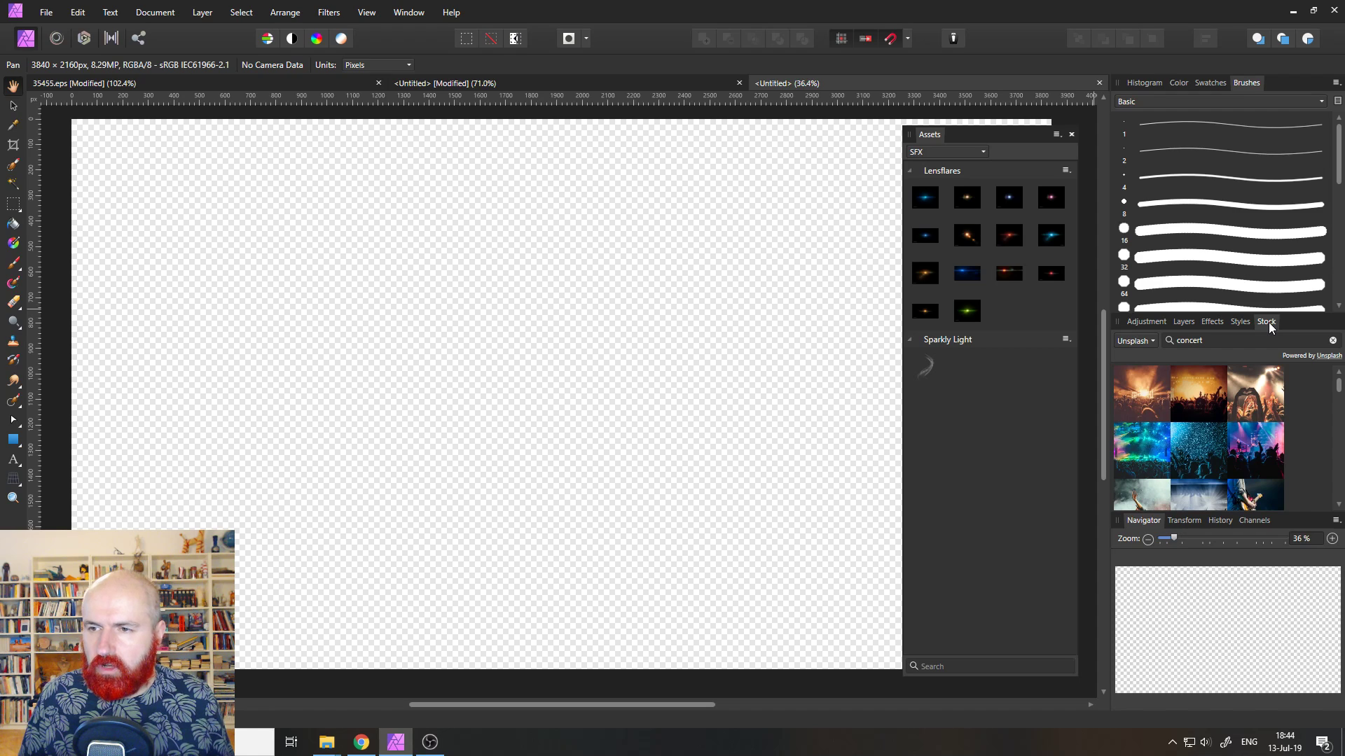
left_click(1136, 340)
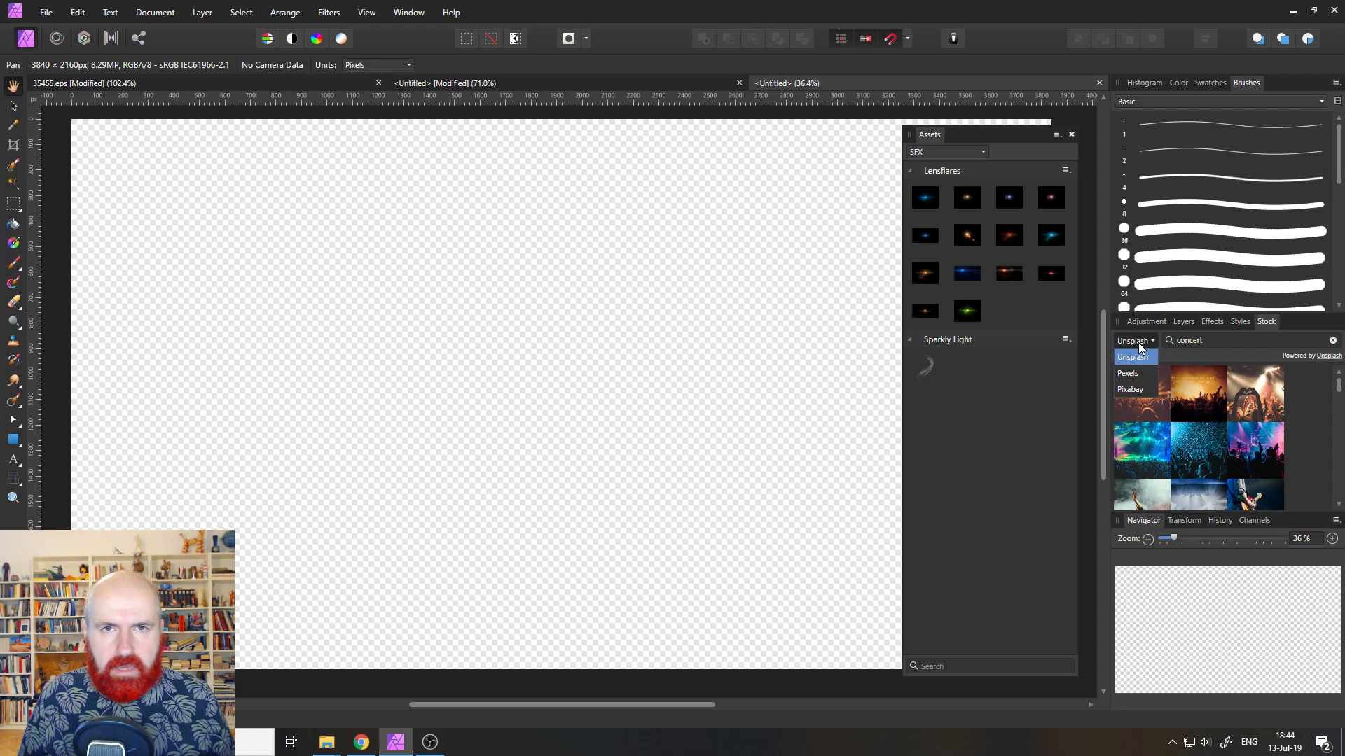
left_click(1138, 390)
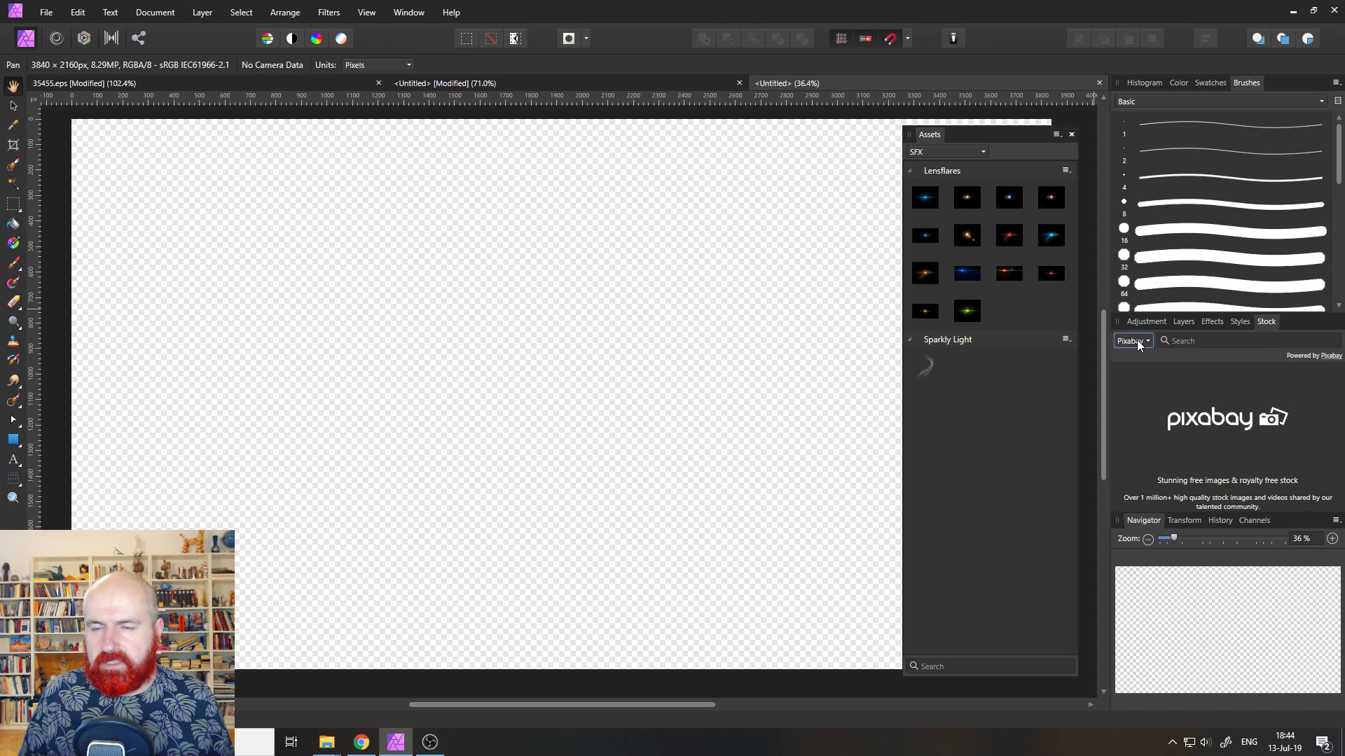
left_click(1201, 344)
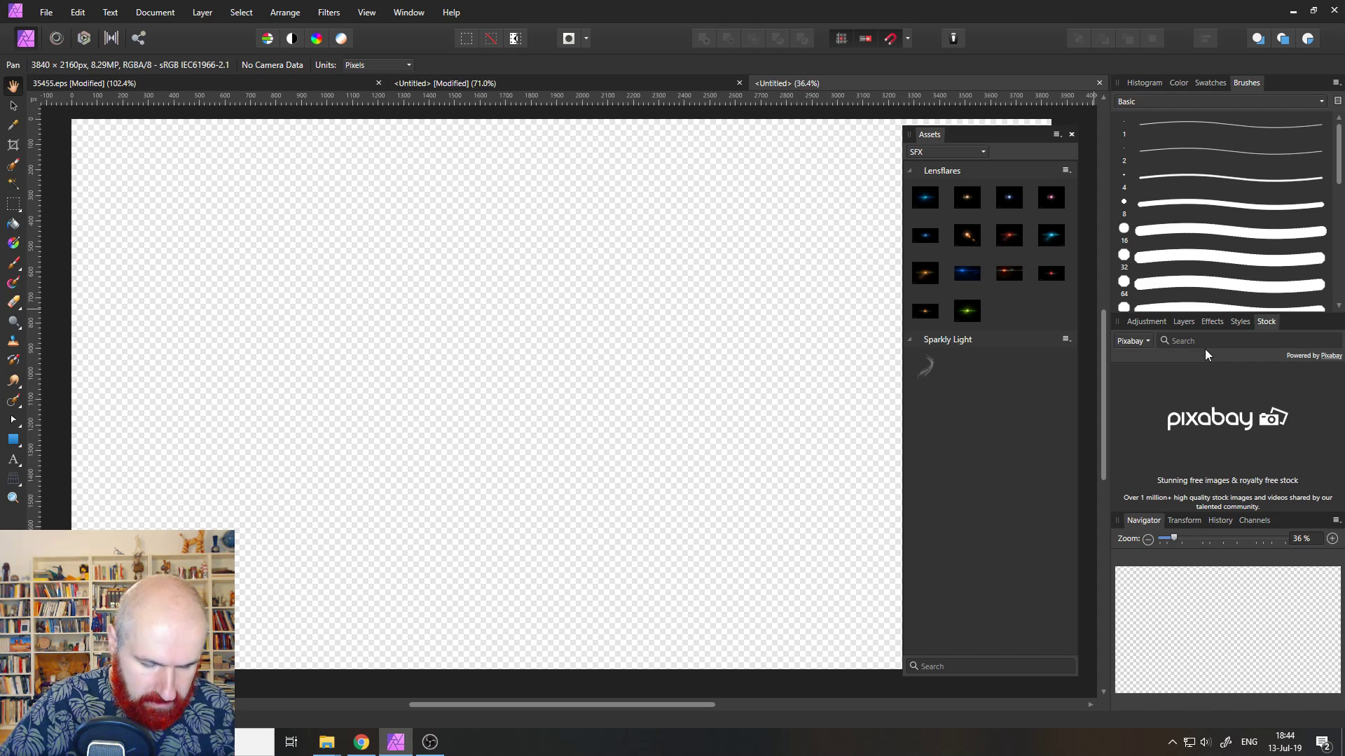
type("grunge")
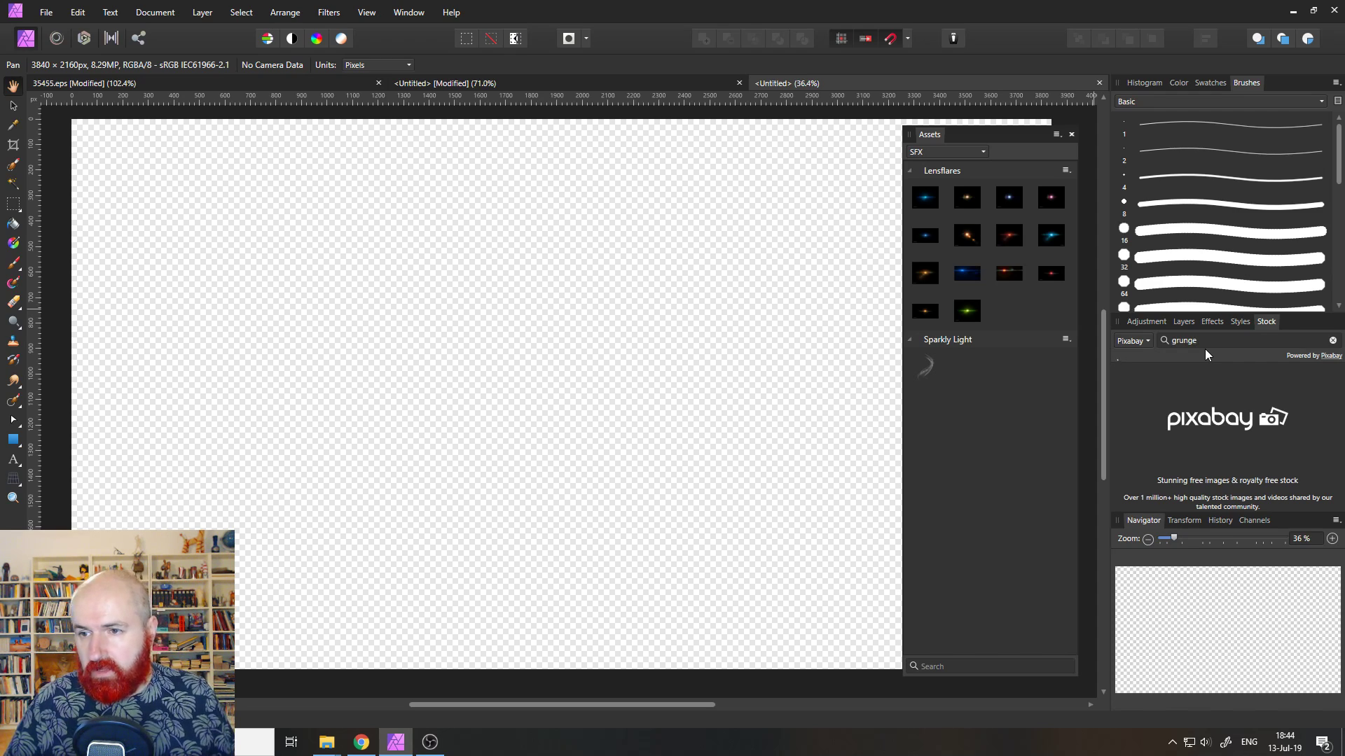
key("Return")
mouse_move(1338, 392)
left_mouse_down()
mouse_move(1338, 433)
mouse_move(1337, 382)
left_mouse_up()
left_click_drag(565, 381, 565, 377)
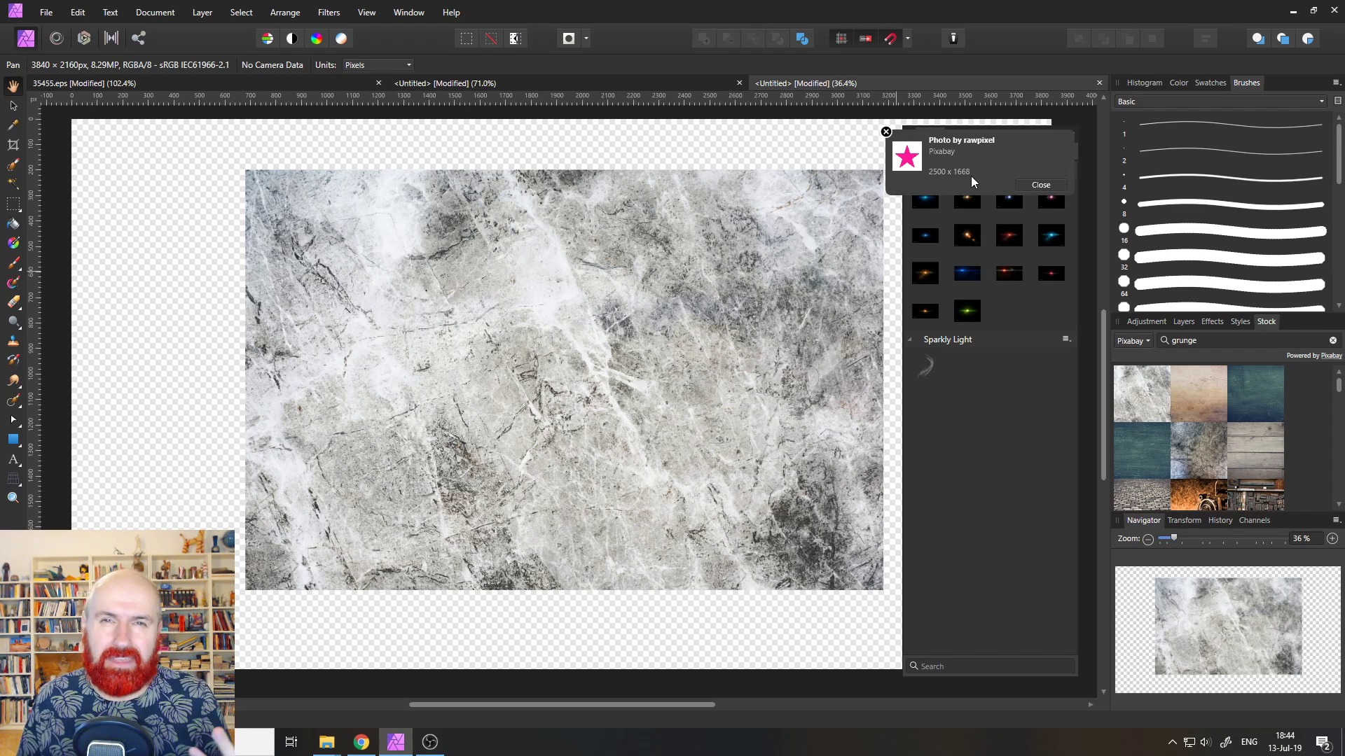
Create a new SFX subcategory and rename it 'Grunge Maps'.
left_click(885, 133)
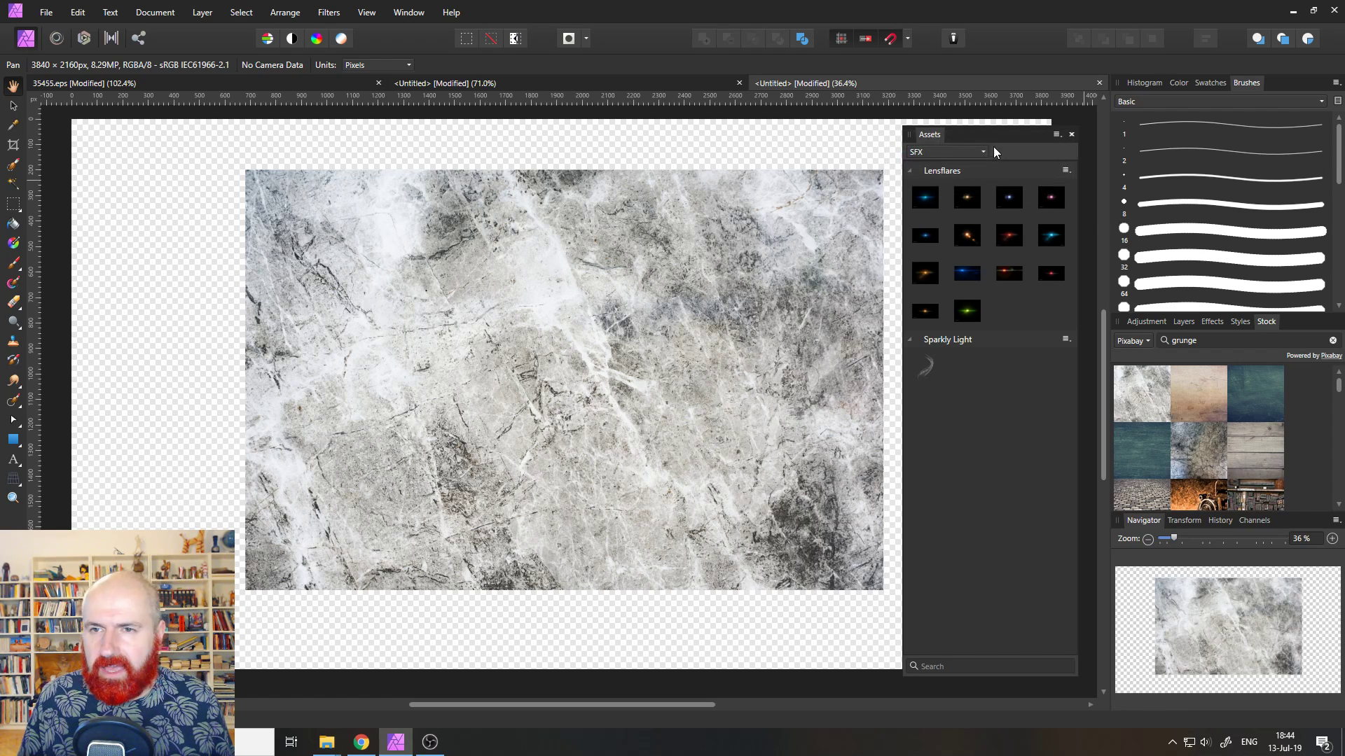
left_click(1056, 135)
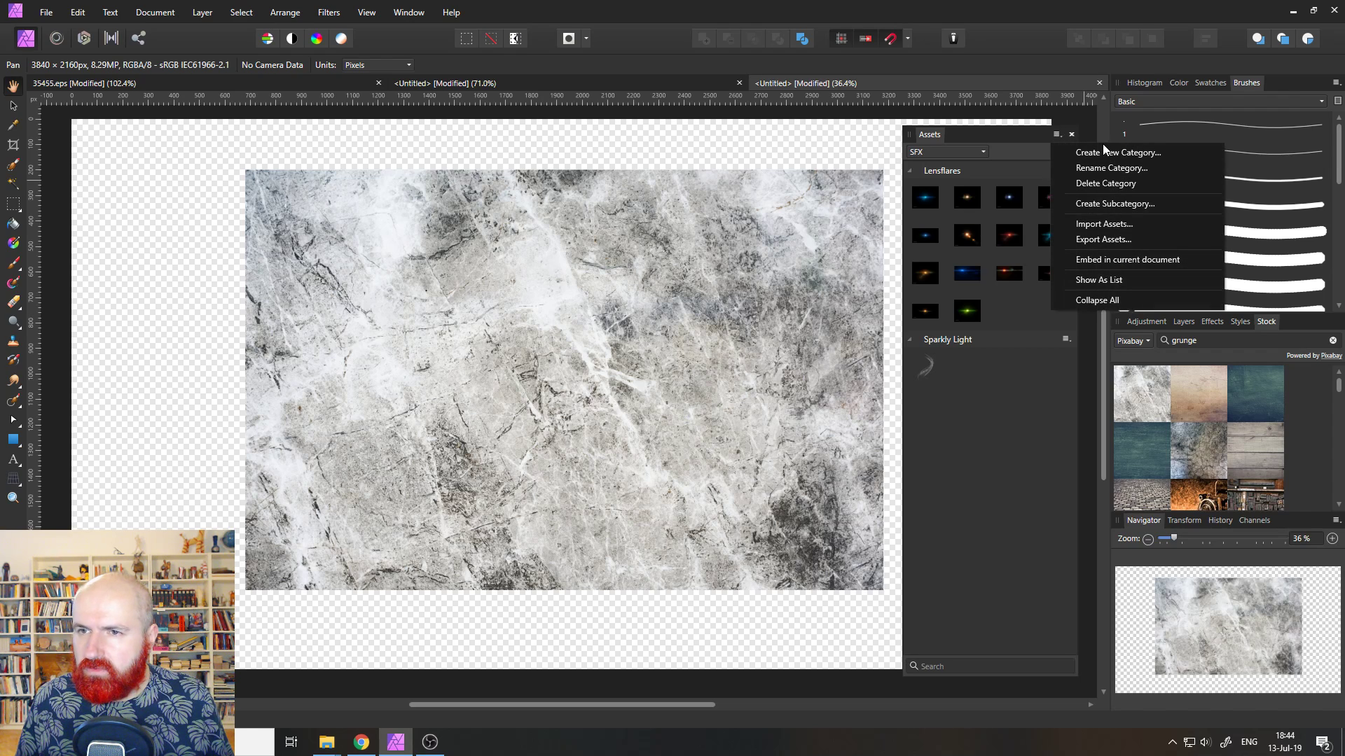
left_click(1129, 203)
left_click(1065, 395)
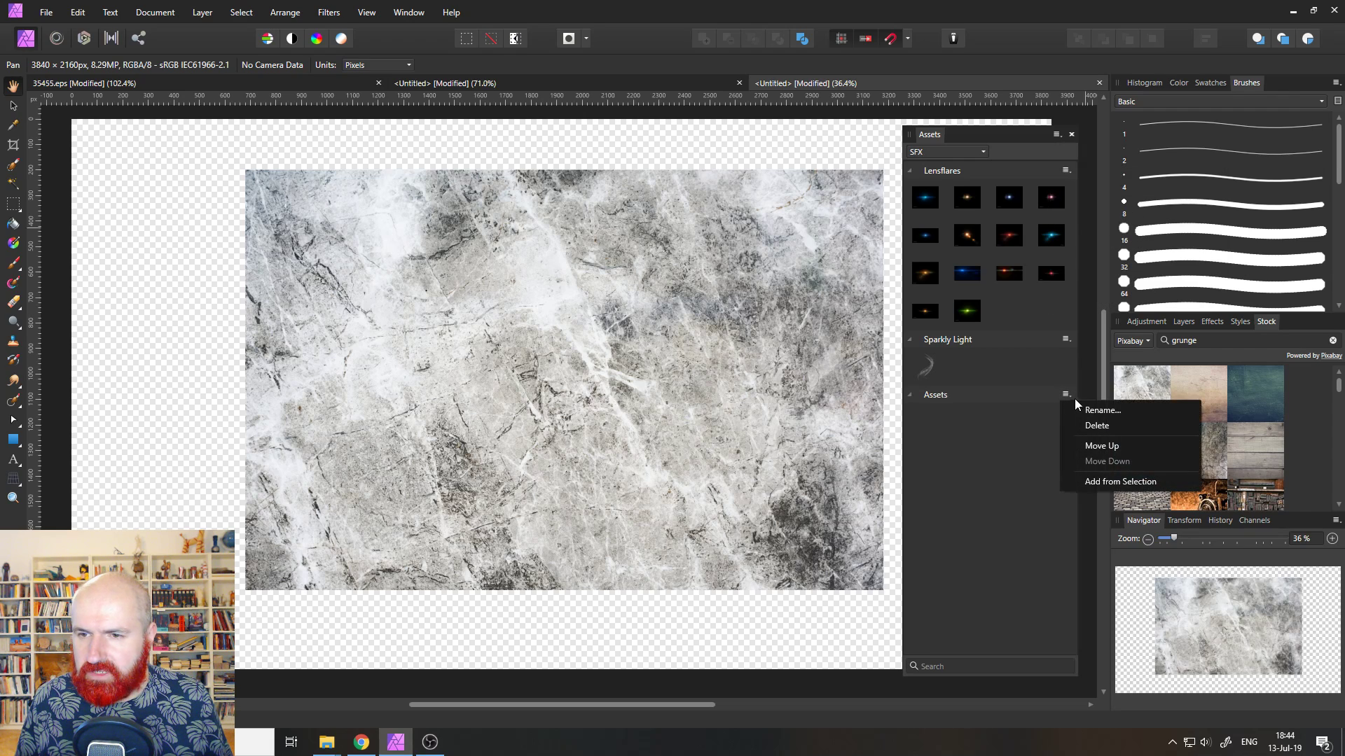
left_click(1089, 410)
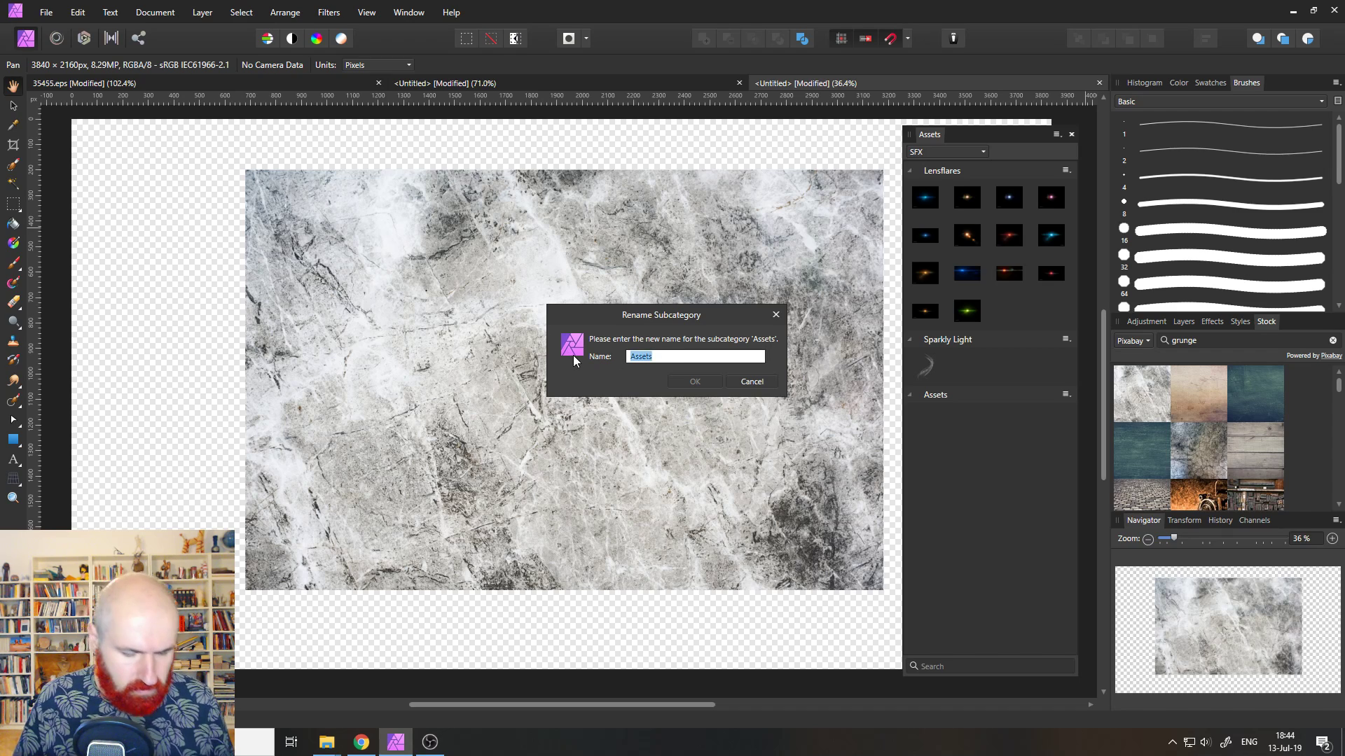
type("Grunge Ma")
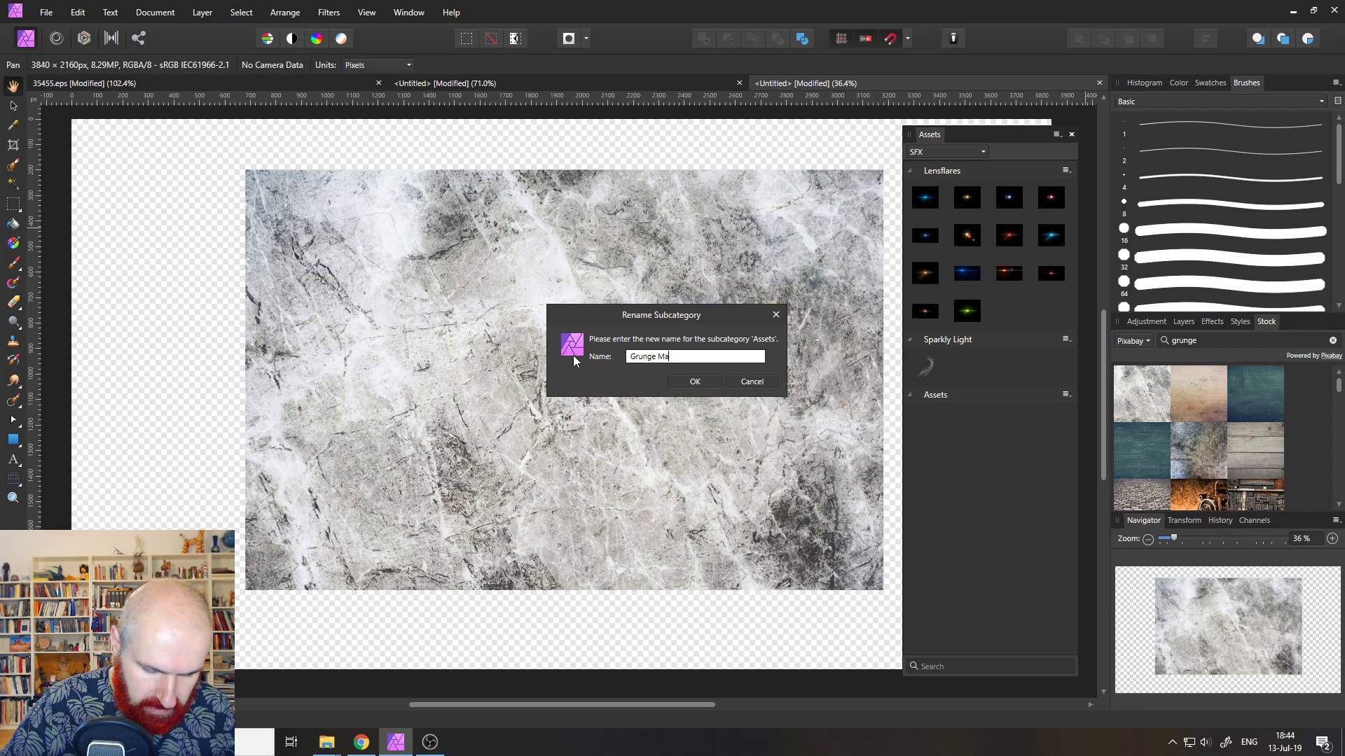
type("ps")
key("Return")
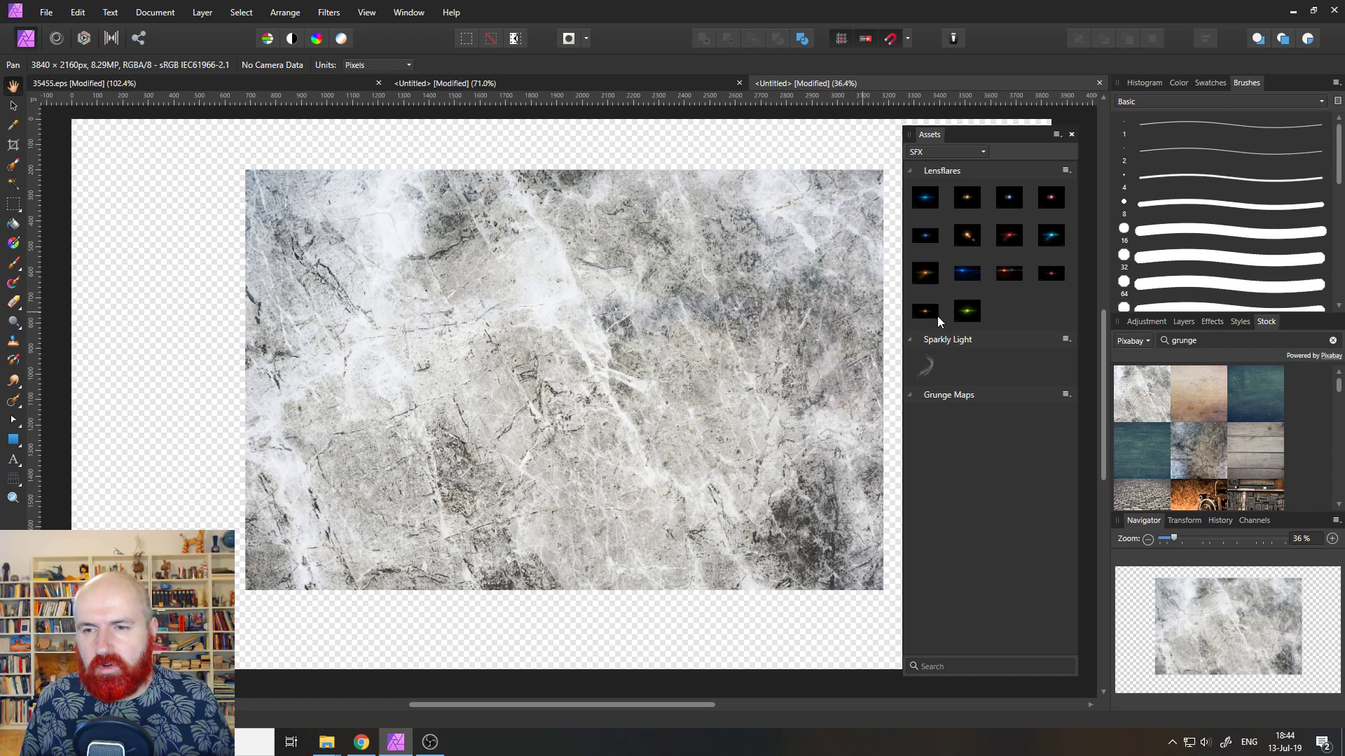
Add the selected marble texture to Grunge Maps, then delete it from the canvas.
left_click(13, 105)
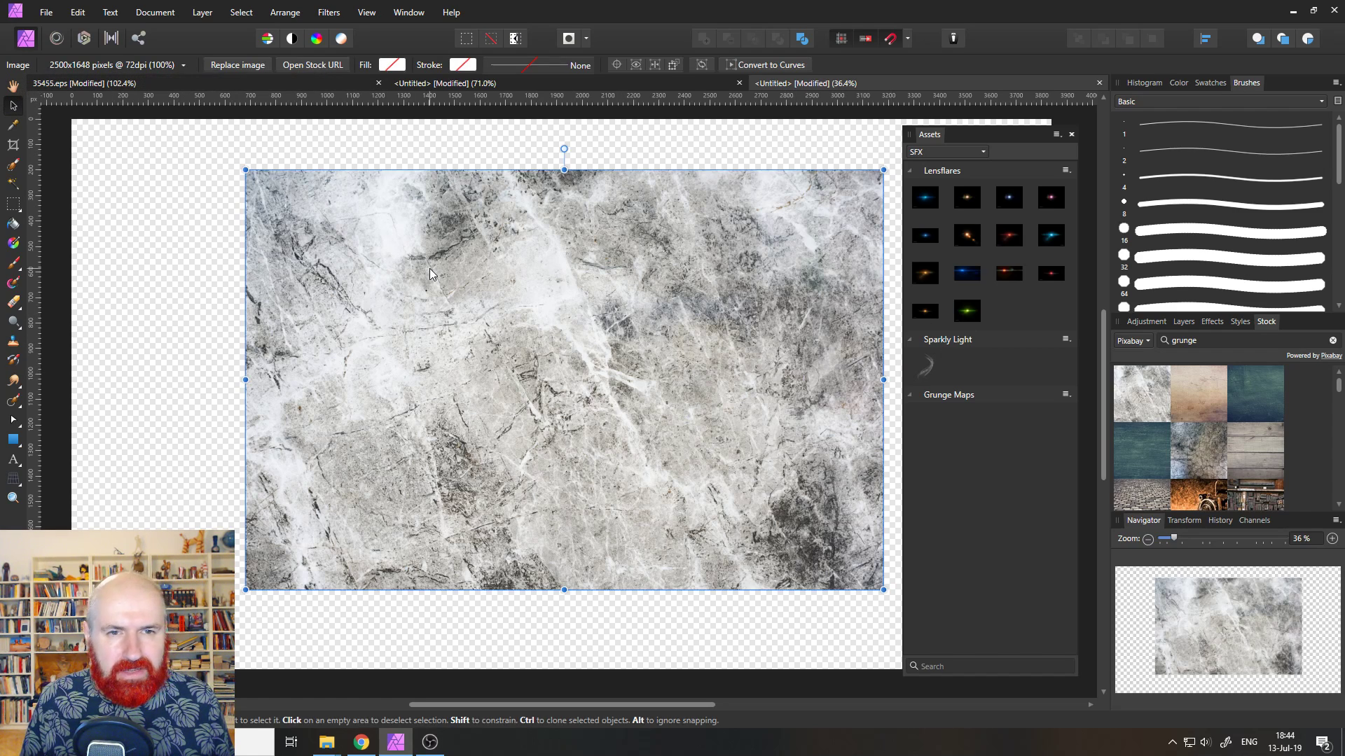
left_click(1065, 395)
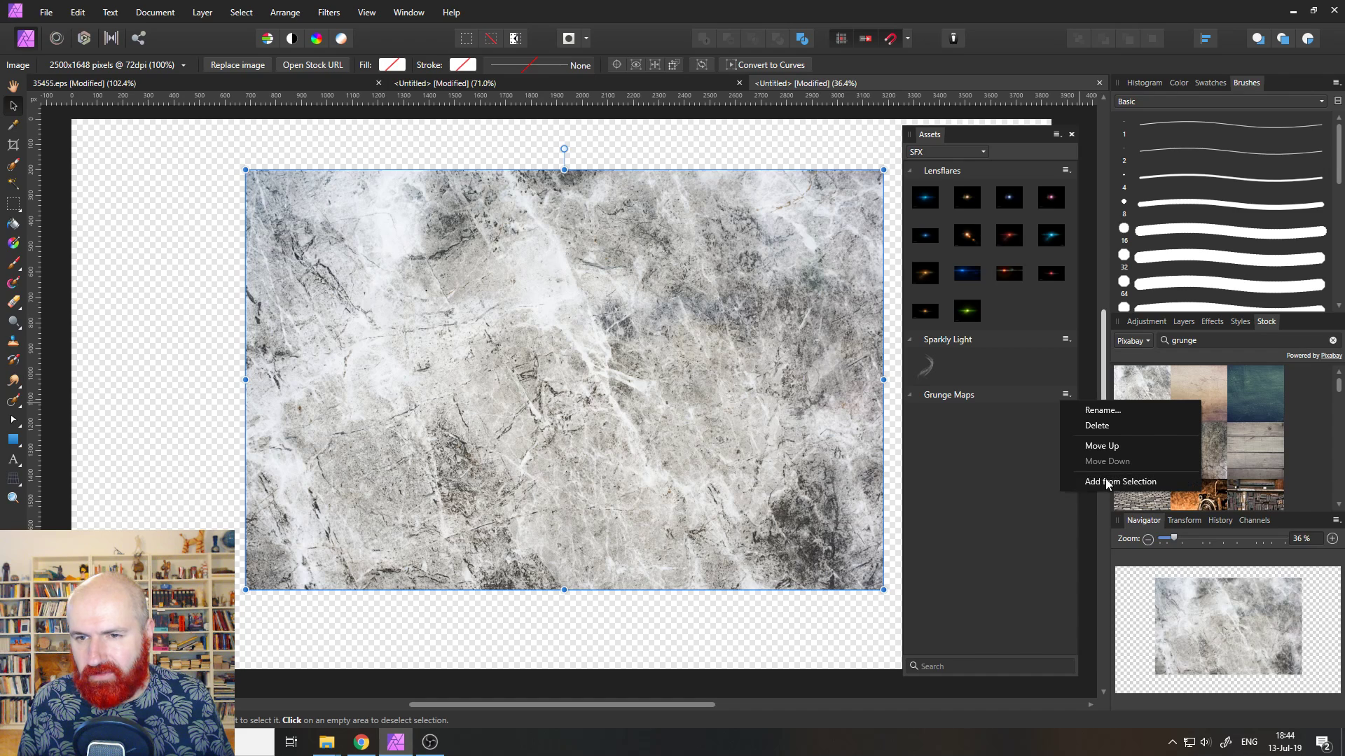
left_click(1110, 482)
key("Delete")
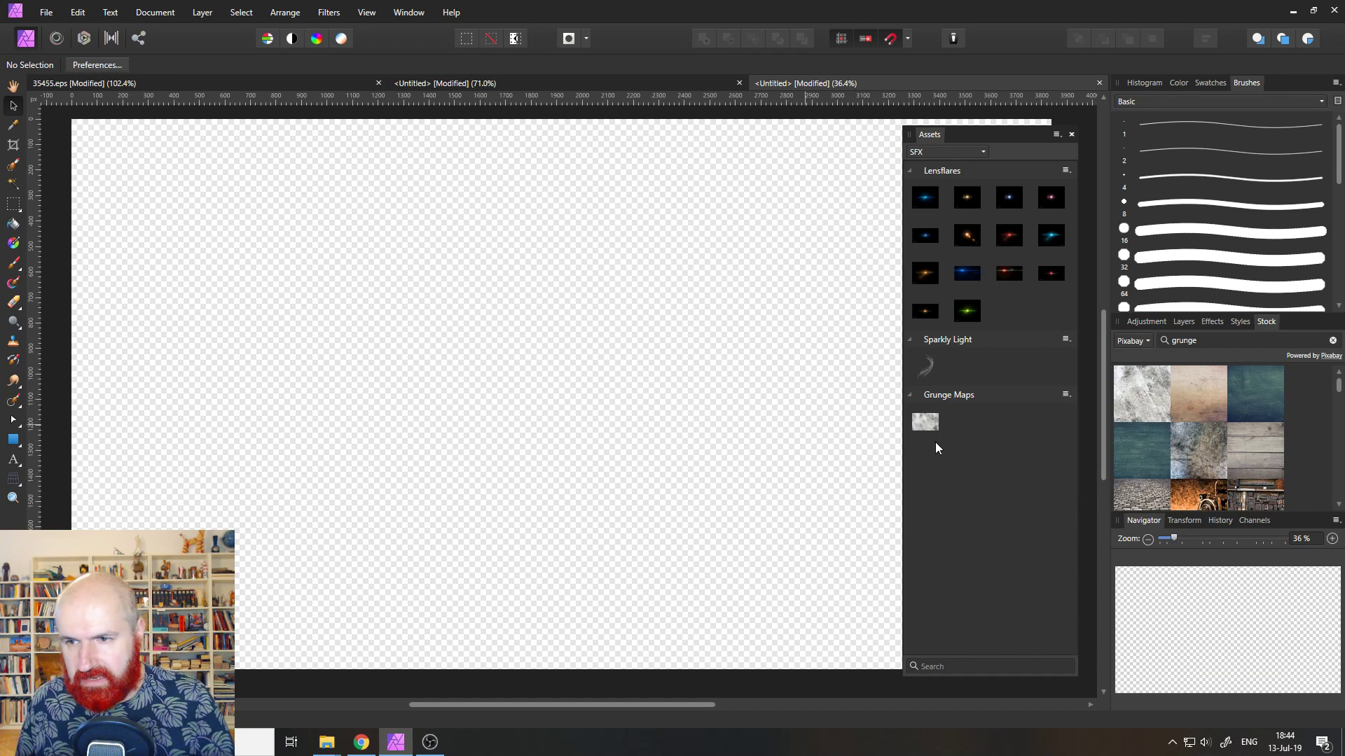
Place a green grunge stock texture, save it to Grunge Maps, then delete it from the canvas.
left_click_drag(1338, 385, 1339, 424)
left_click_drag(925, 422, 607, 401)
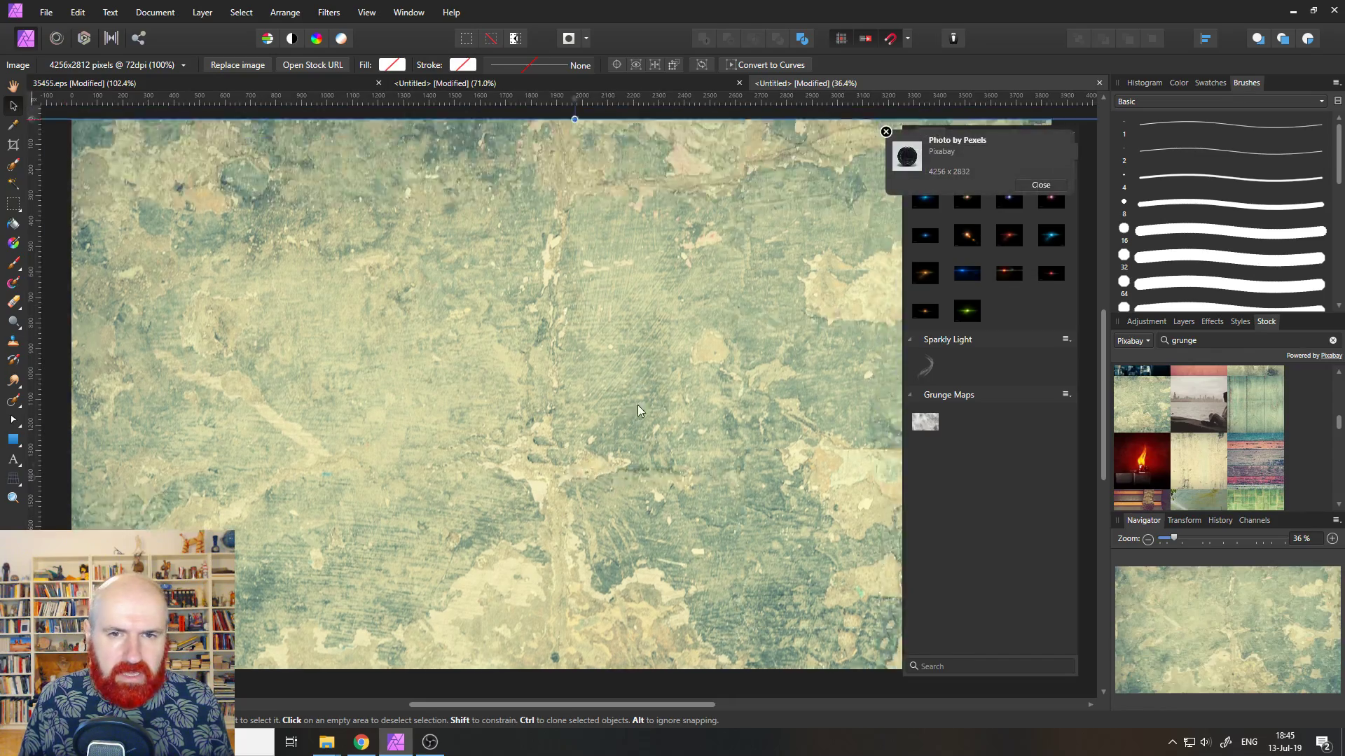
left_click_drag(637, 411, 623, 285)
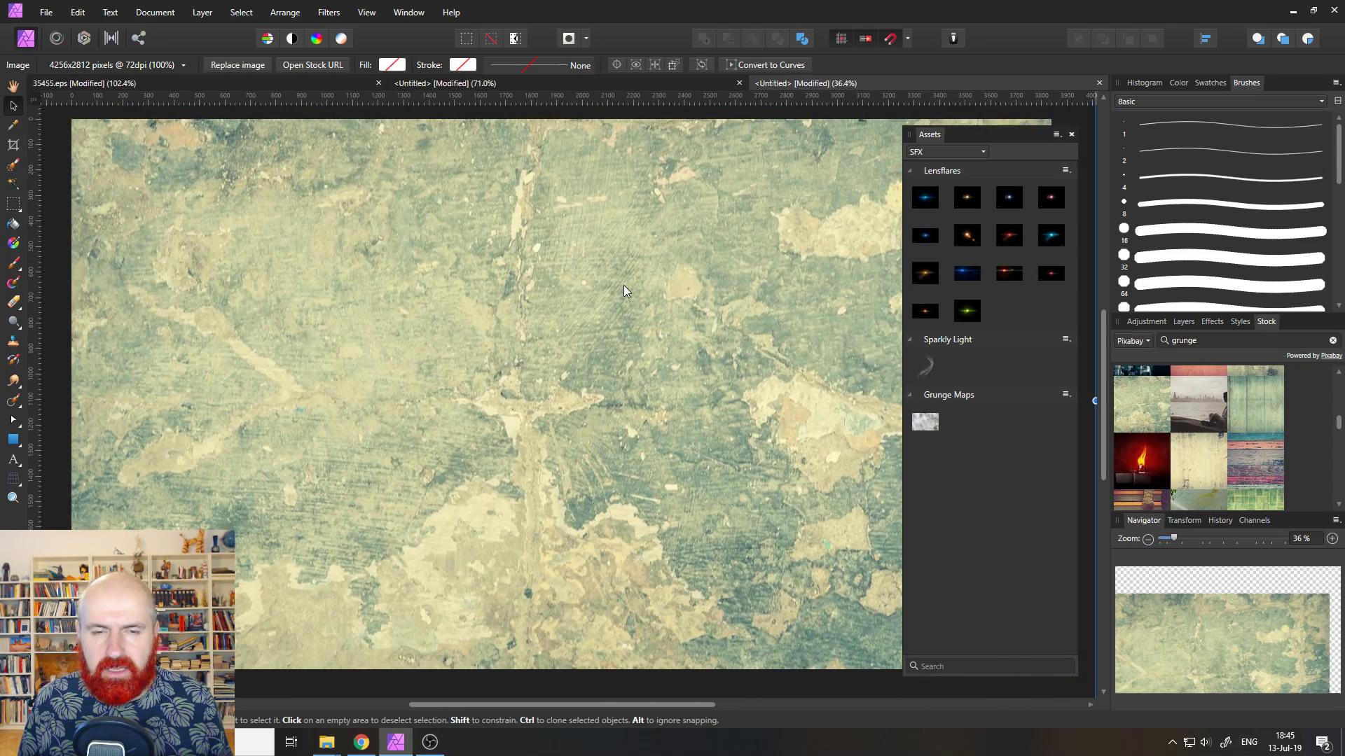
left_click(1065, 394)
left_click(1092, 479)
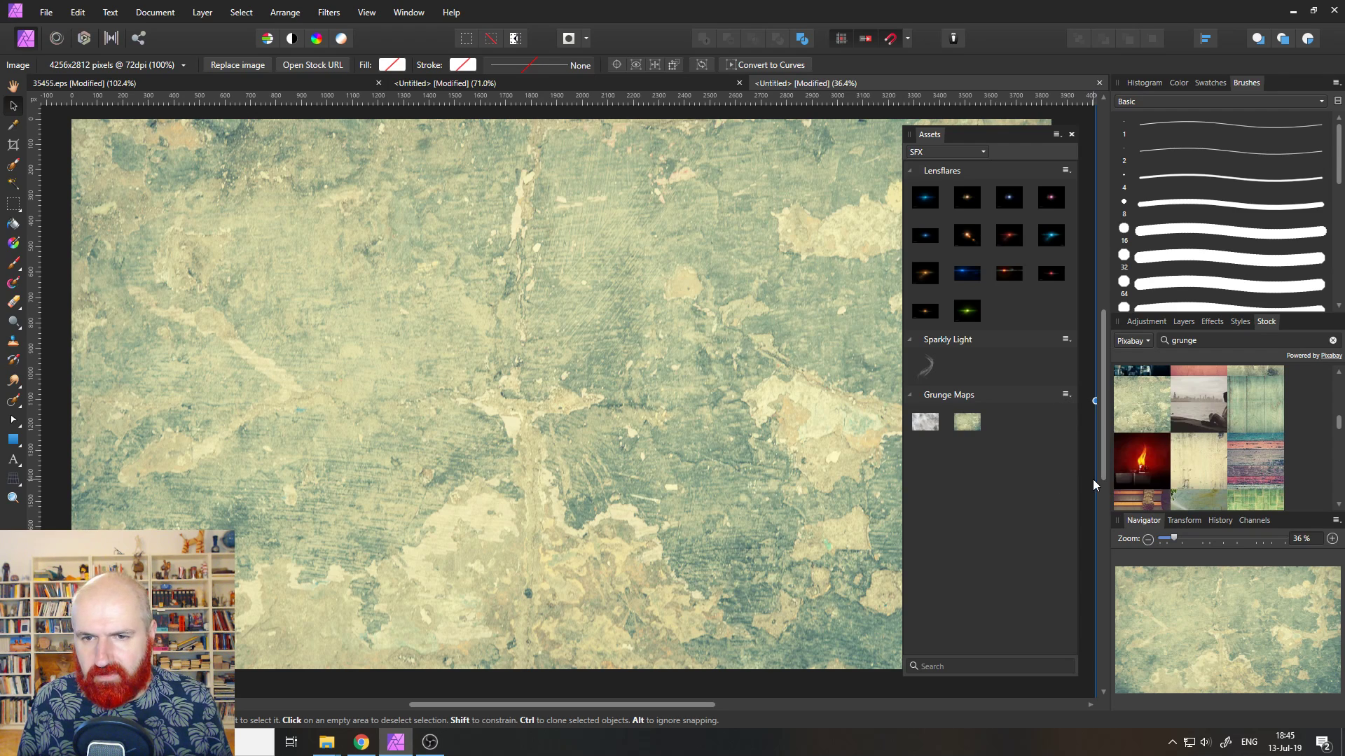
key("Delete")
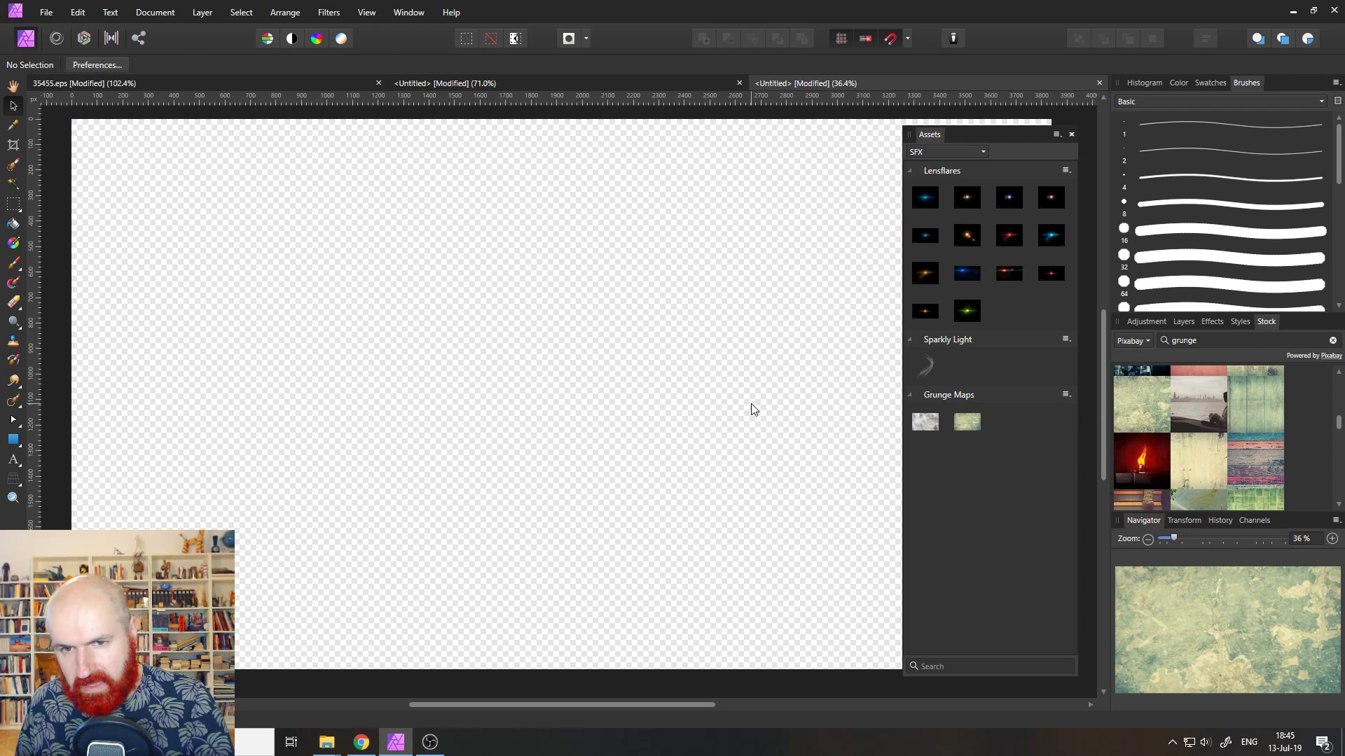
scroll(1276, 447, "down", 5)
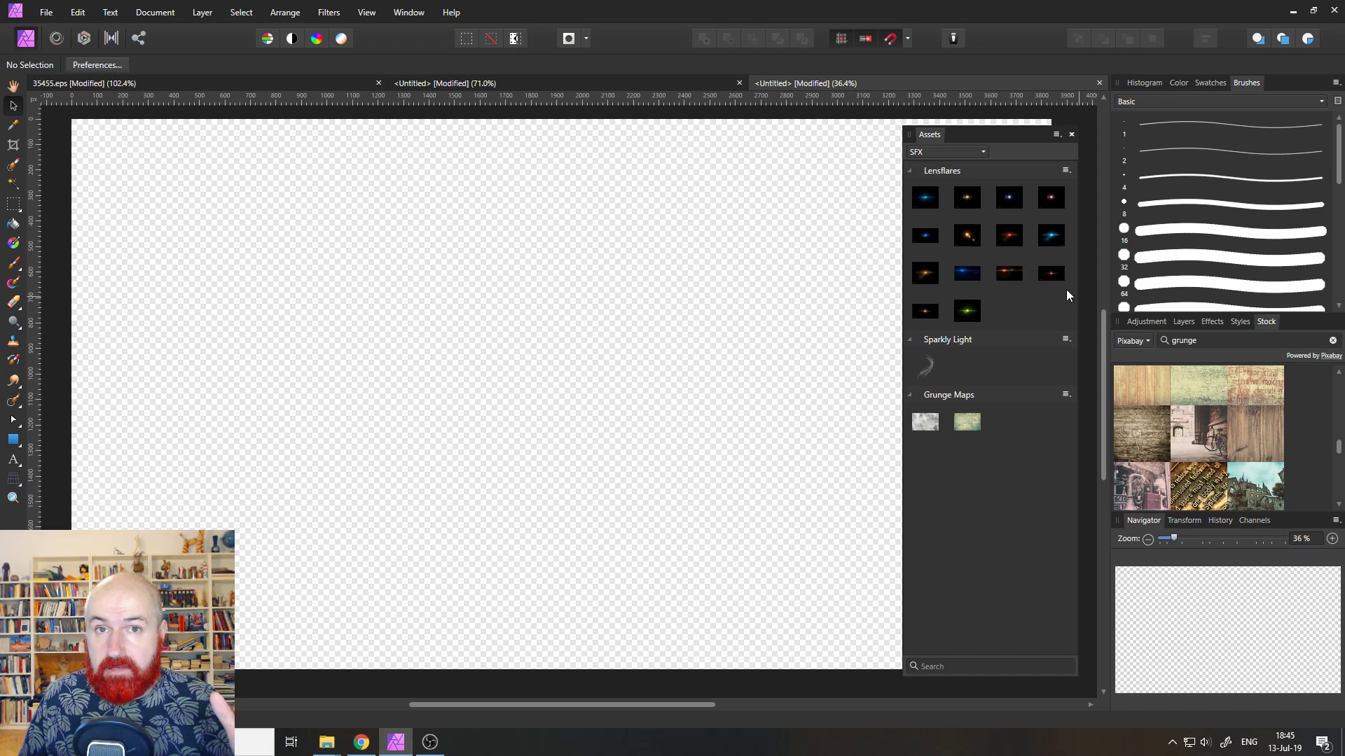
Create another SFX subcategory and rename it 'Picture Frames'.
left_click(1055, 133)
left_click(1107, 204)
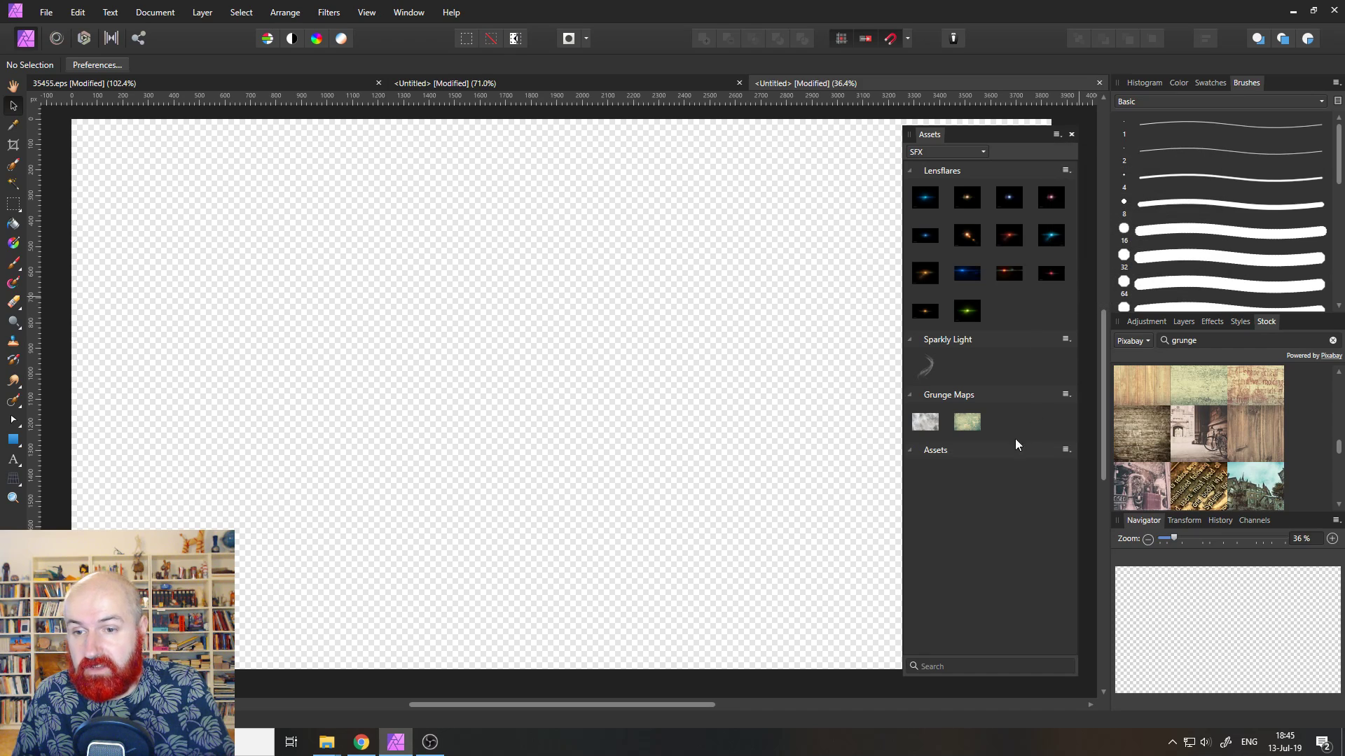
left_click(1068, 450)
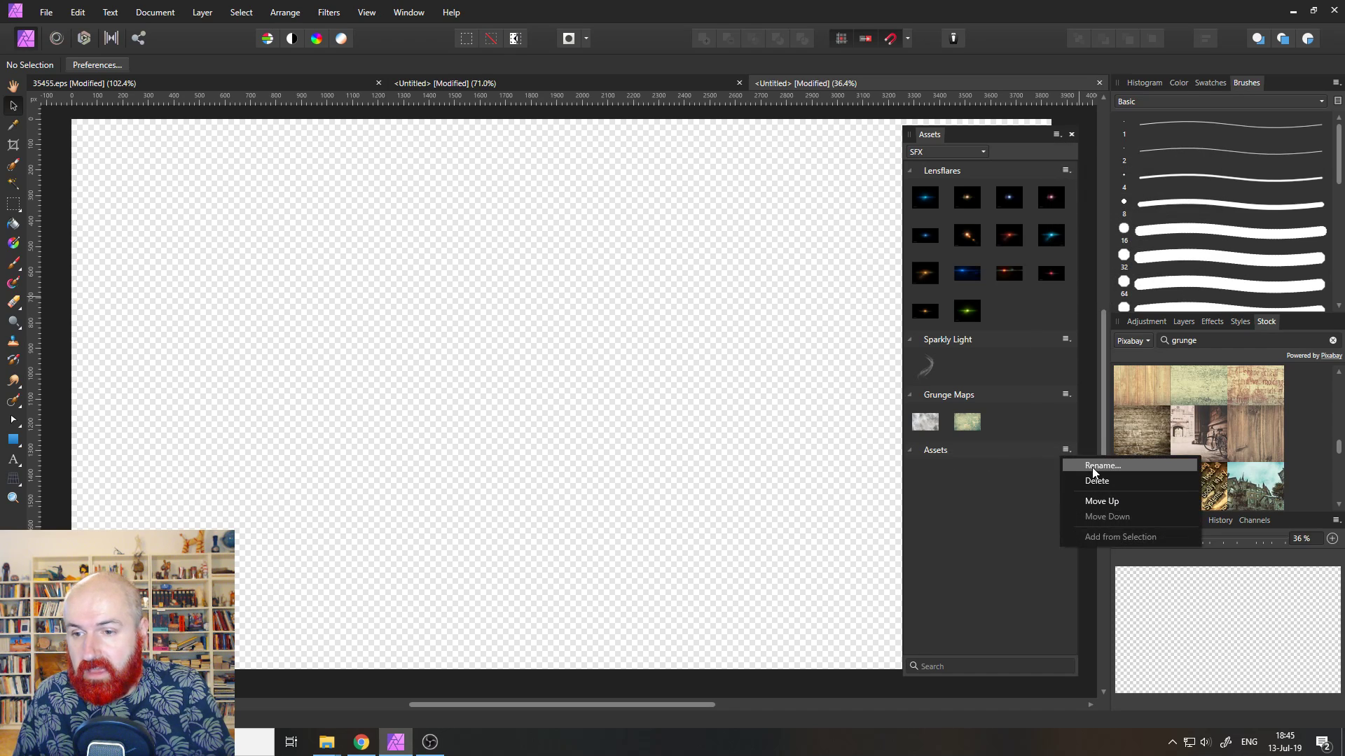
left_click(1091, 466)
left_click(677, 355)
double_click(678, 355)
key("BackSpace")
type("Picture Frames")
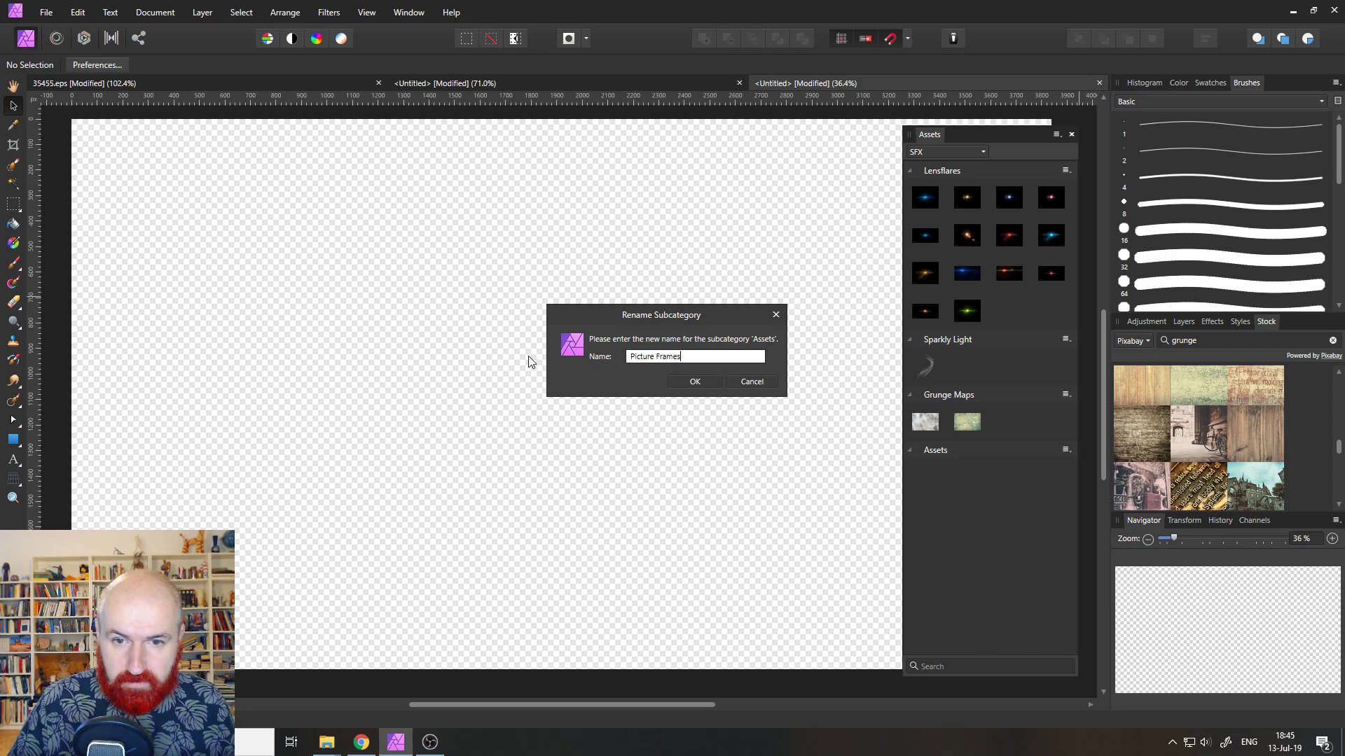
key("Return")
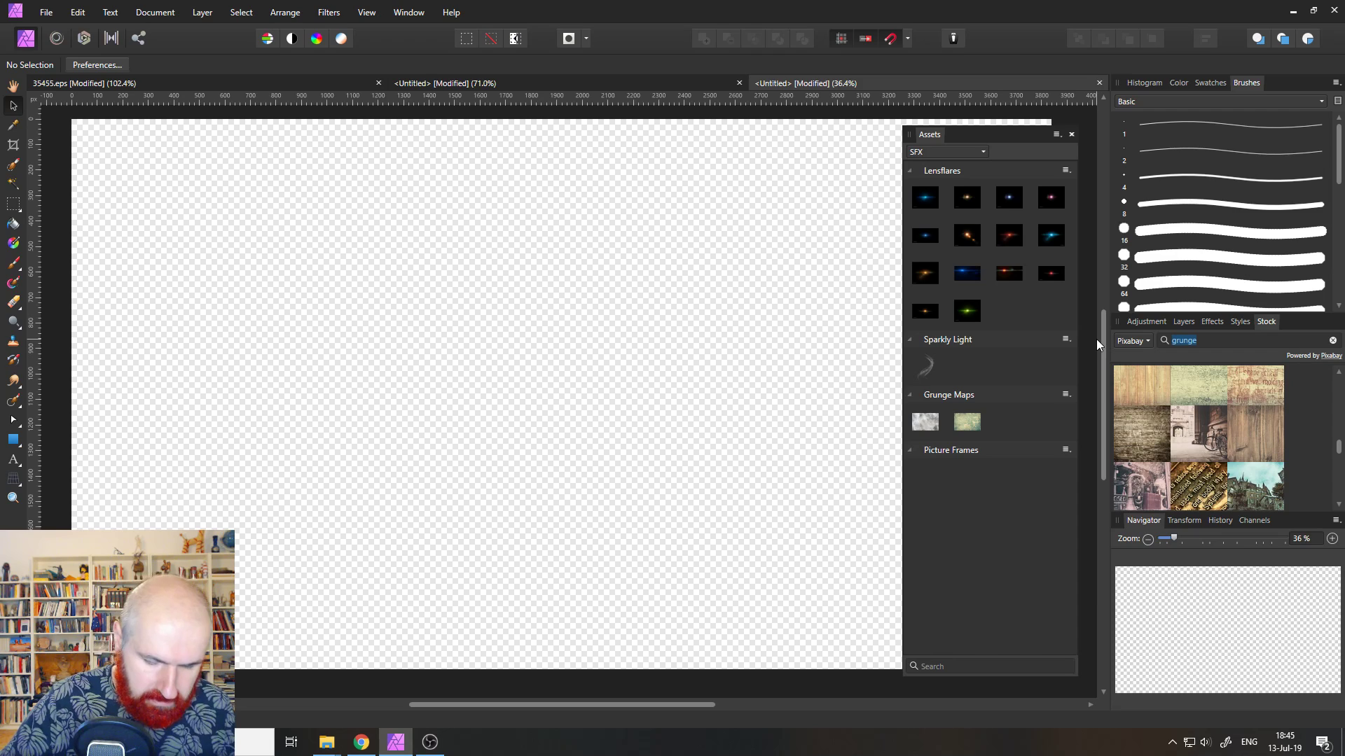
Search stock for 'picture frames', add the whitewashed wooden frame to Picture Frames, then delete it.
type("picture f")
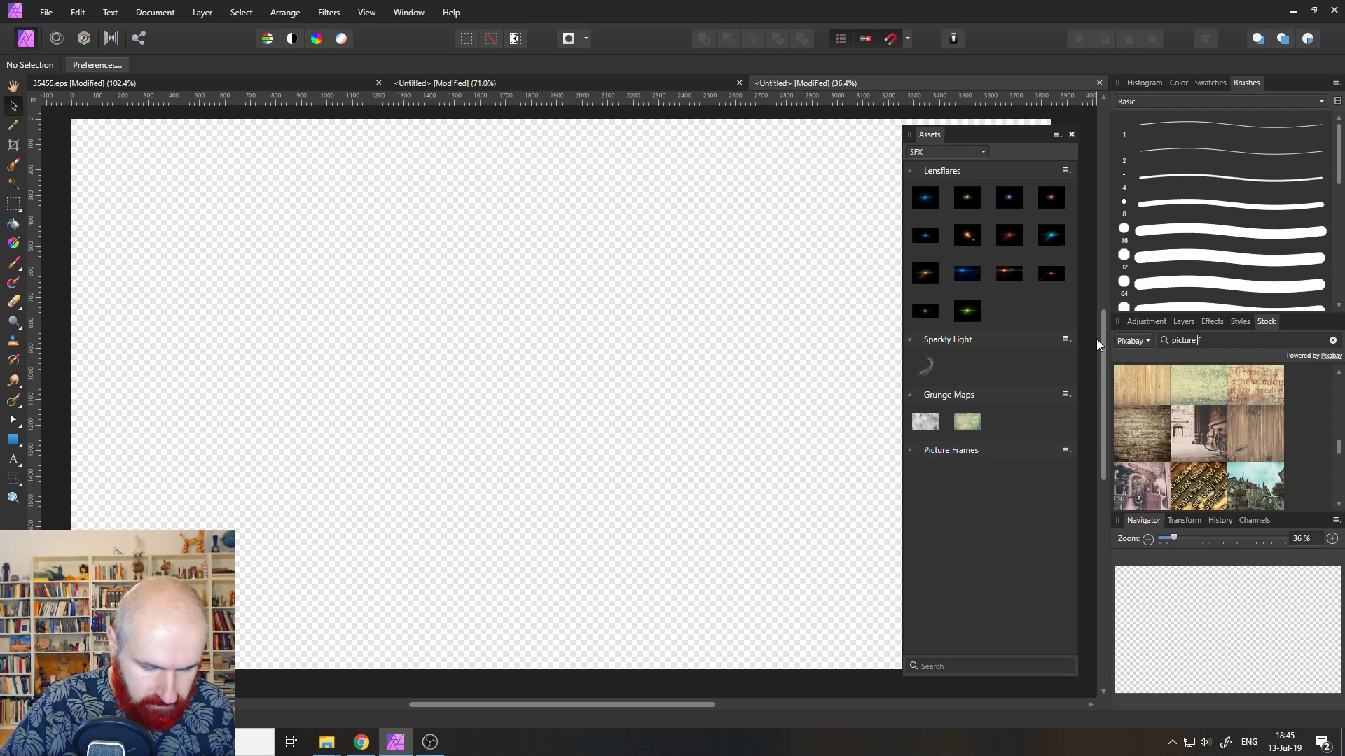
type("rames")
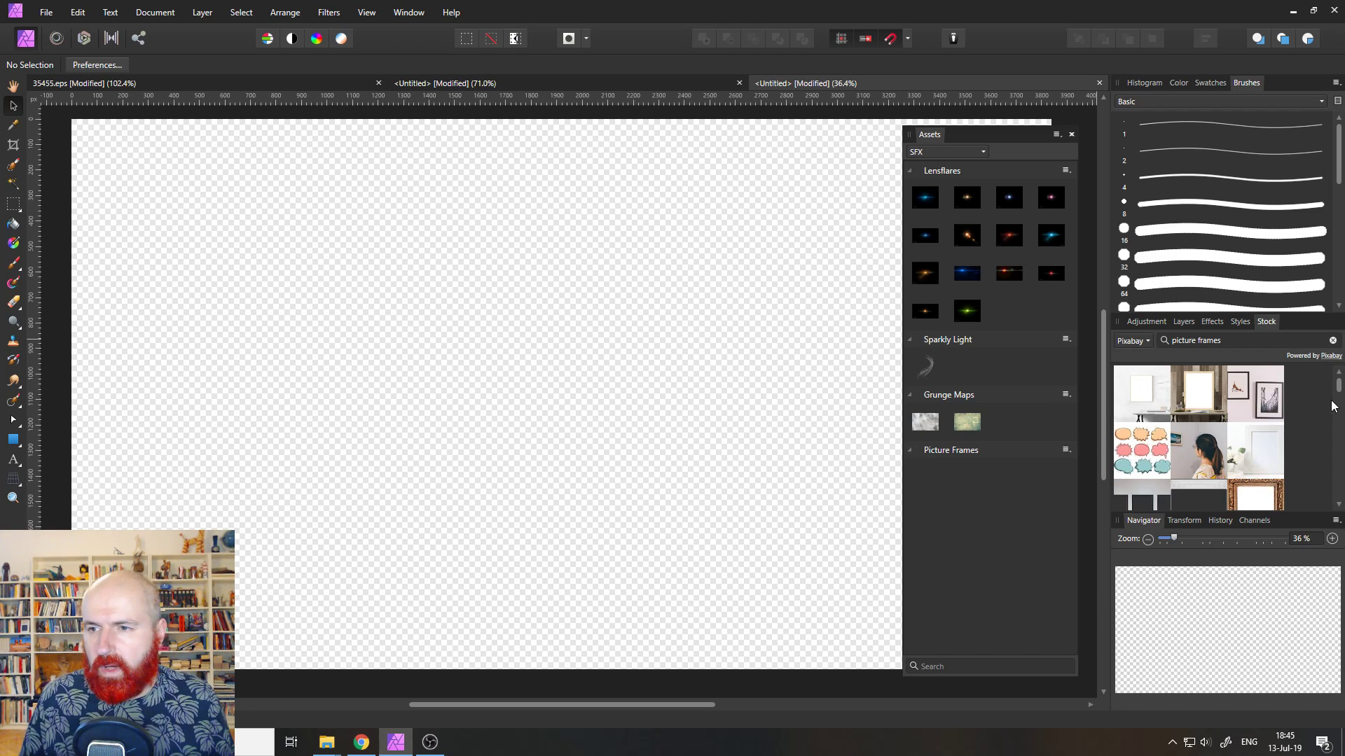
left_click_drag(1339, 387, 1340, 412)
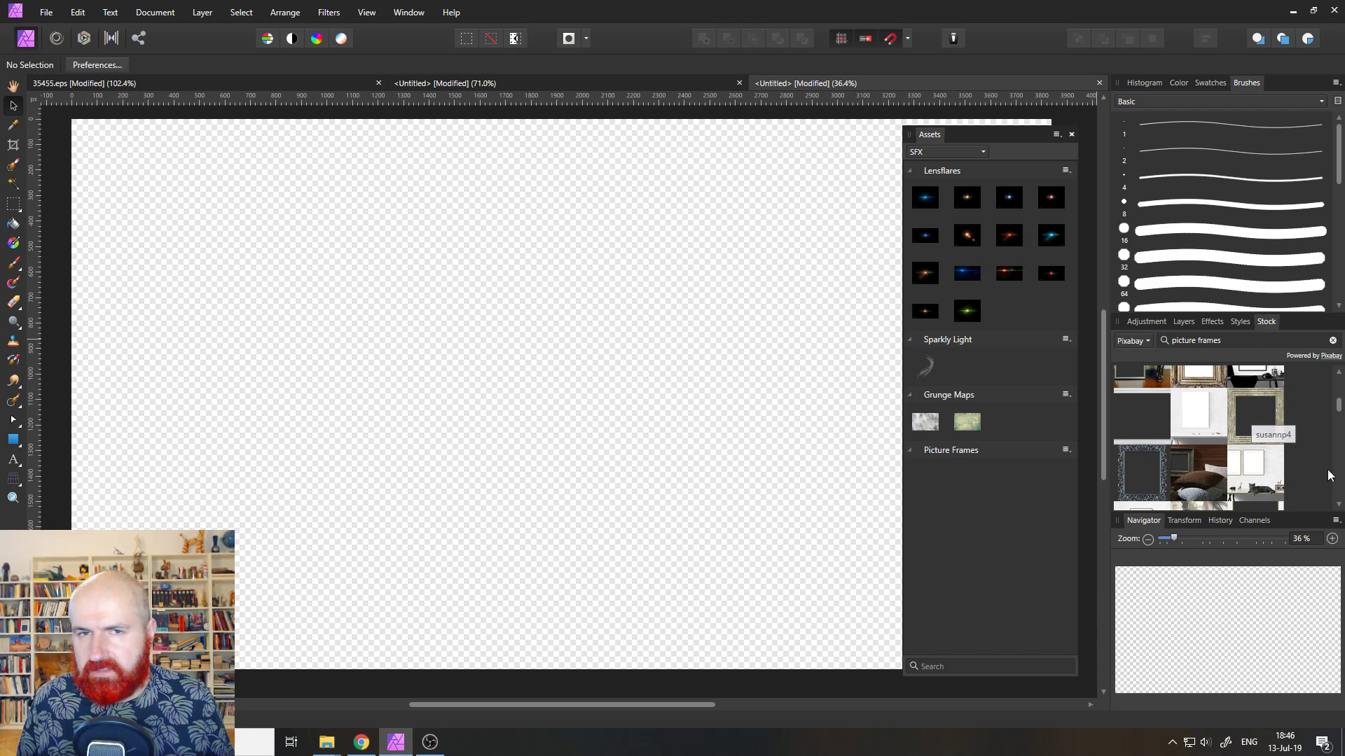
left_click_drag(1254, 424, 532, 396)
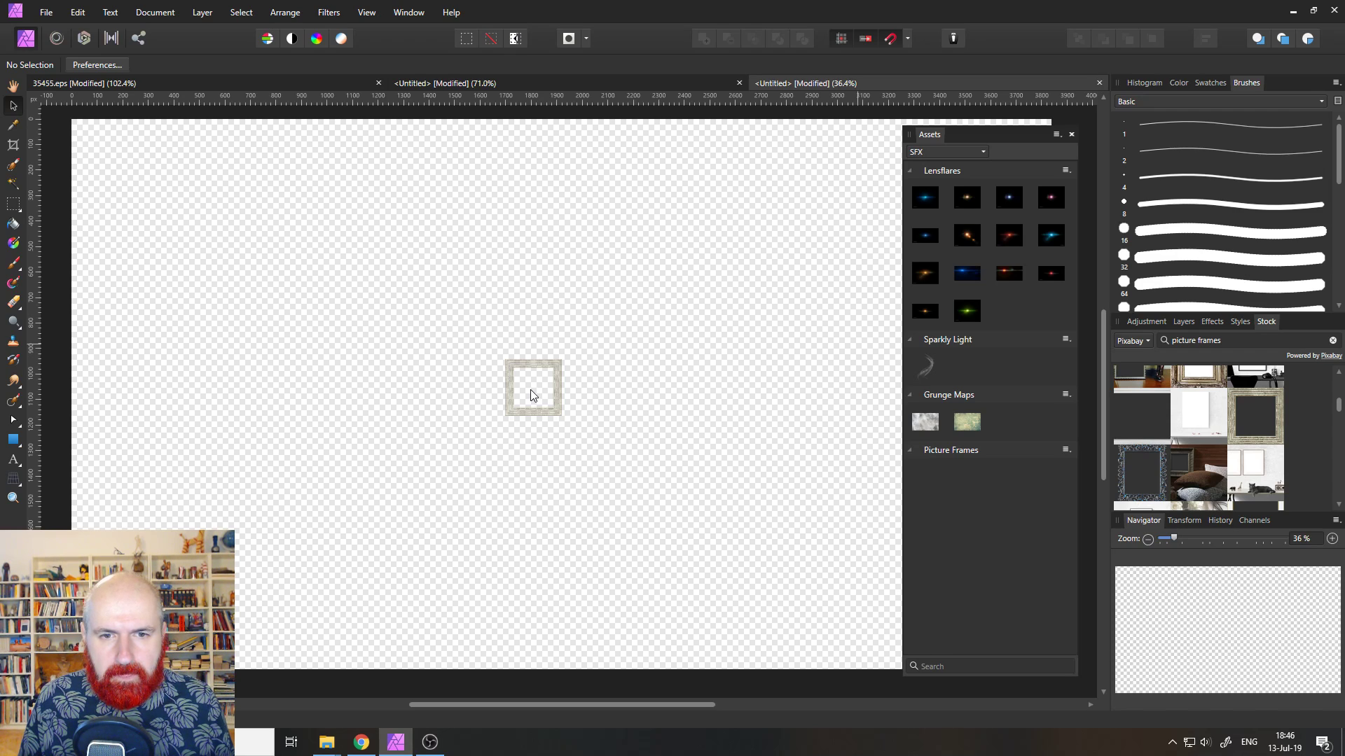
left_click_drag(531, 394, 531, 393)
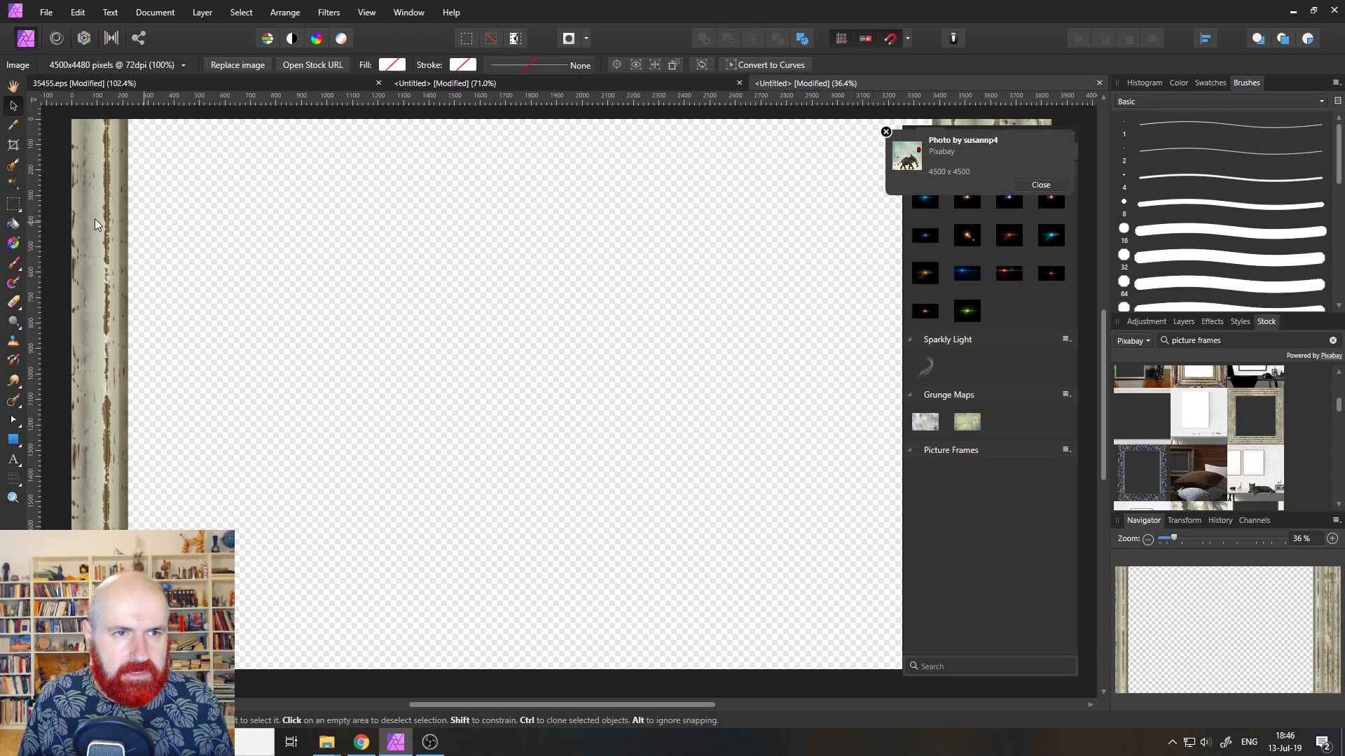
left_click_drag(467, 317, 358, 272)
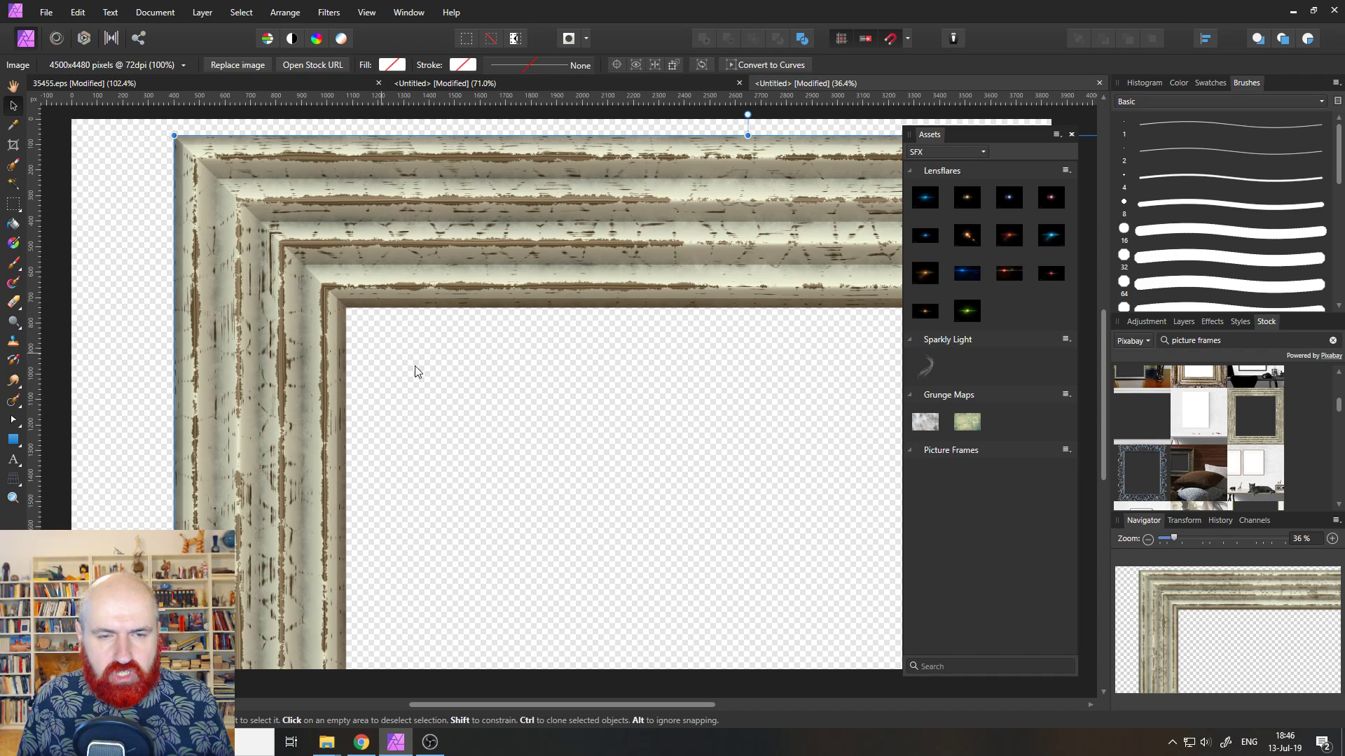
left_click_drag(409, 241, 339, 267)
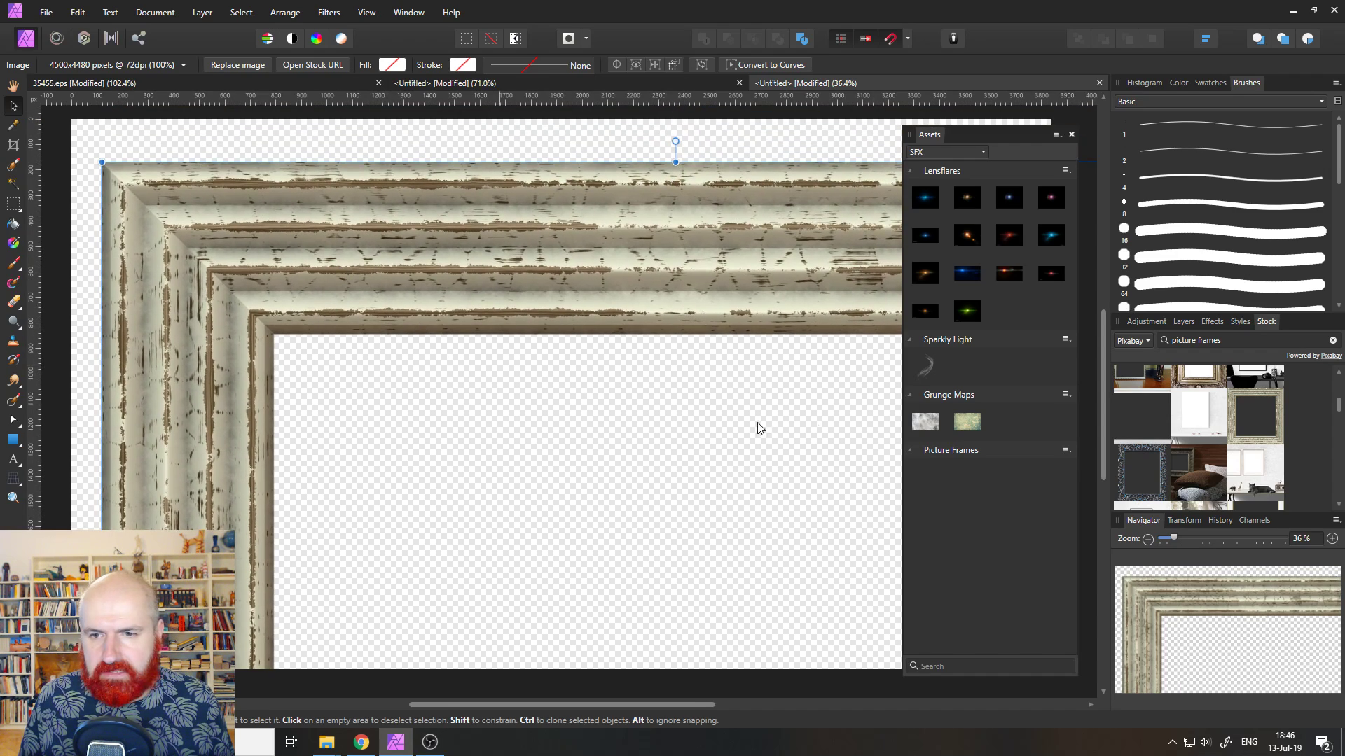
left_click(1067, 451)
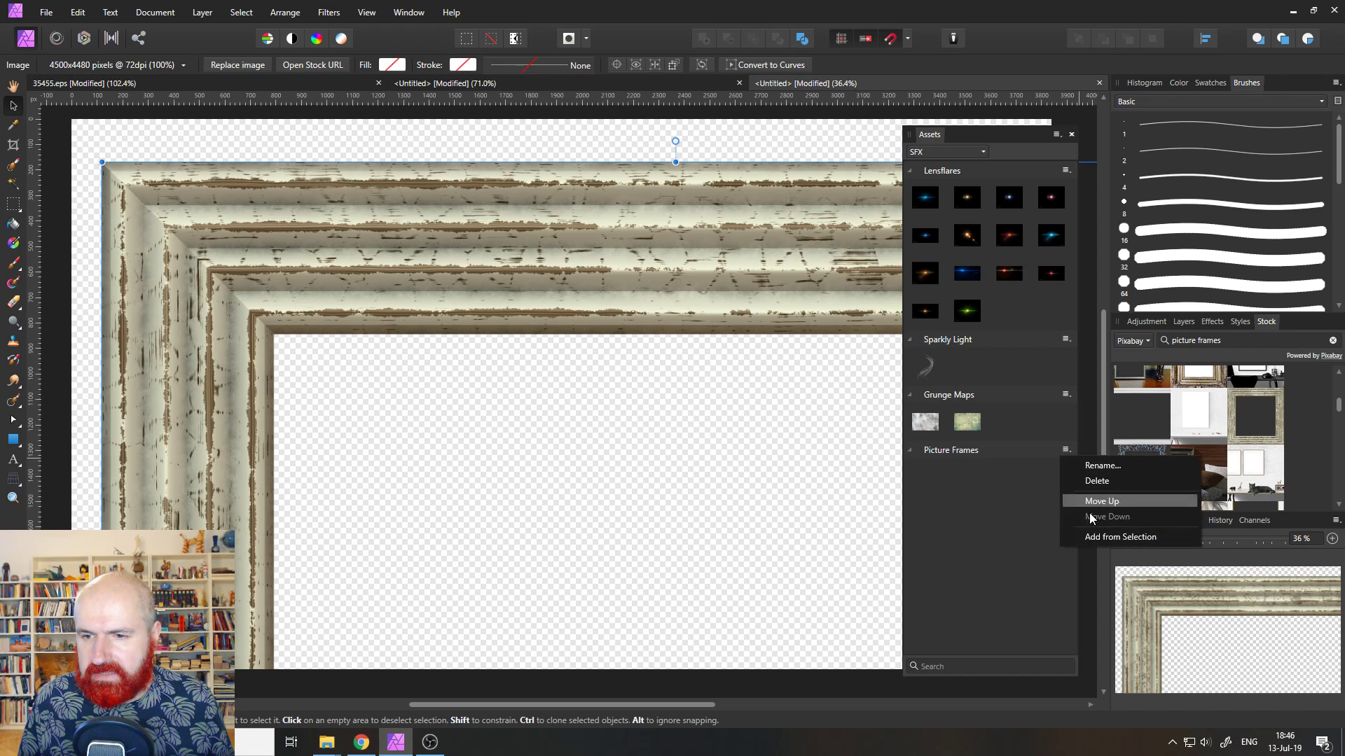
left_click(1104, 536)
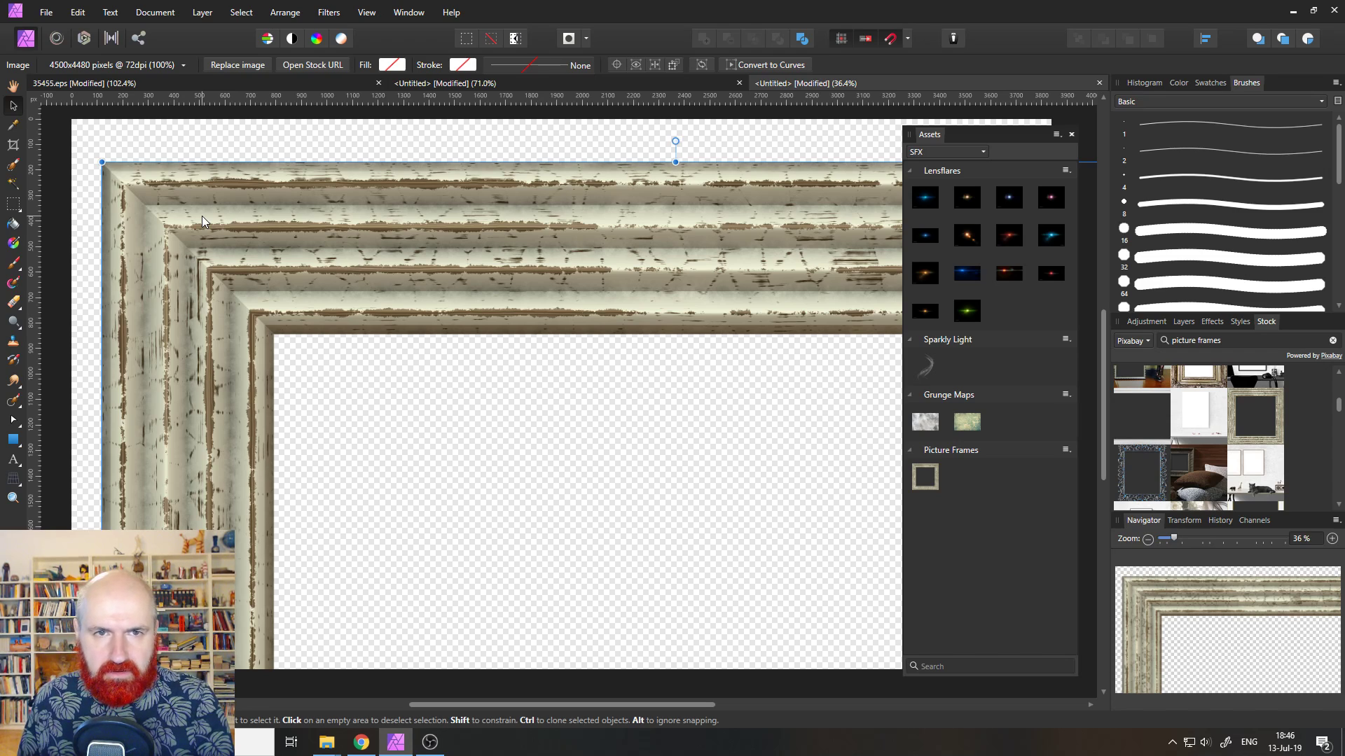
key("Delete")
Place a gold stock frame on the canvas and save it as a Picture Frames asset.
scroll(1241, 454, "down", 1)
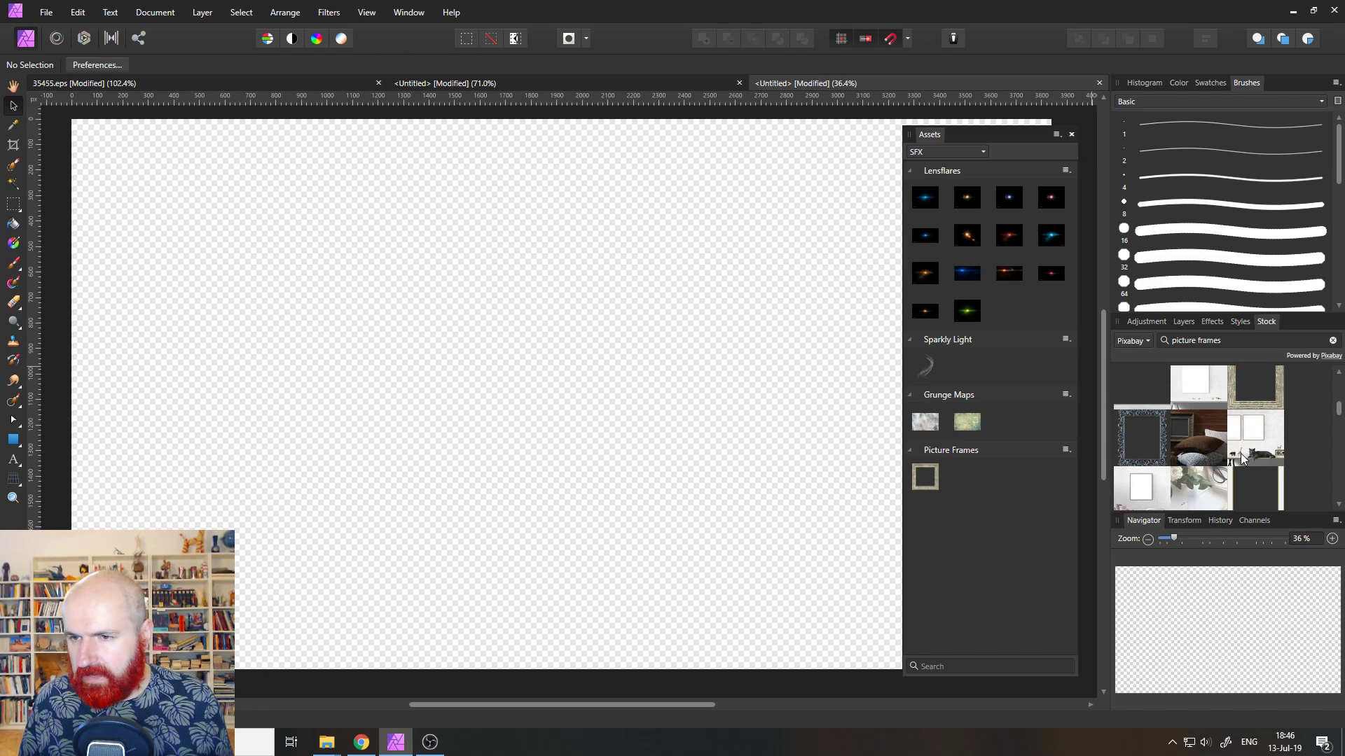
scroll(1341, 434, "down", 3)
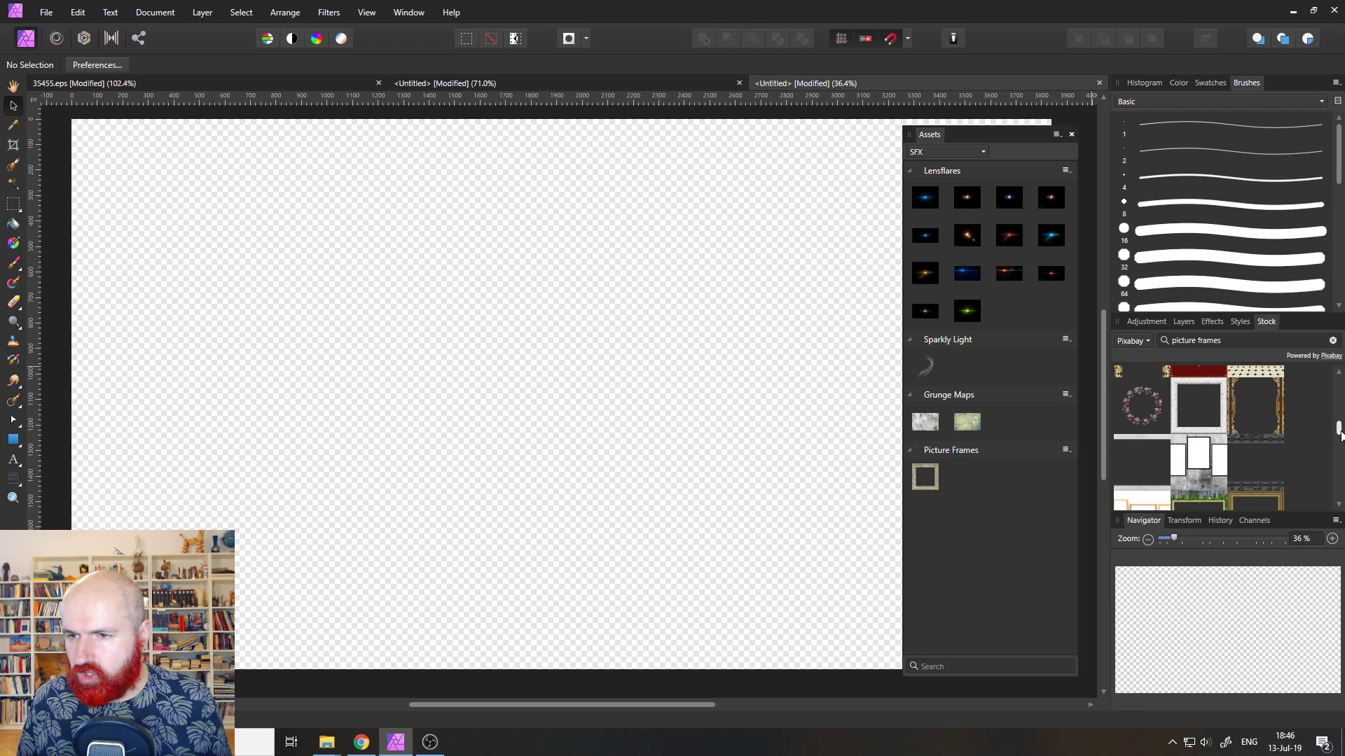
scroll(1340, 434, "down", 3)
left_click_drag(1261, 418, 724, 412)
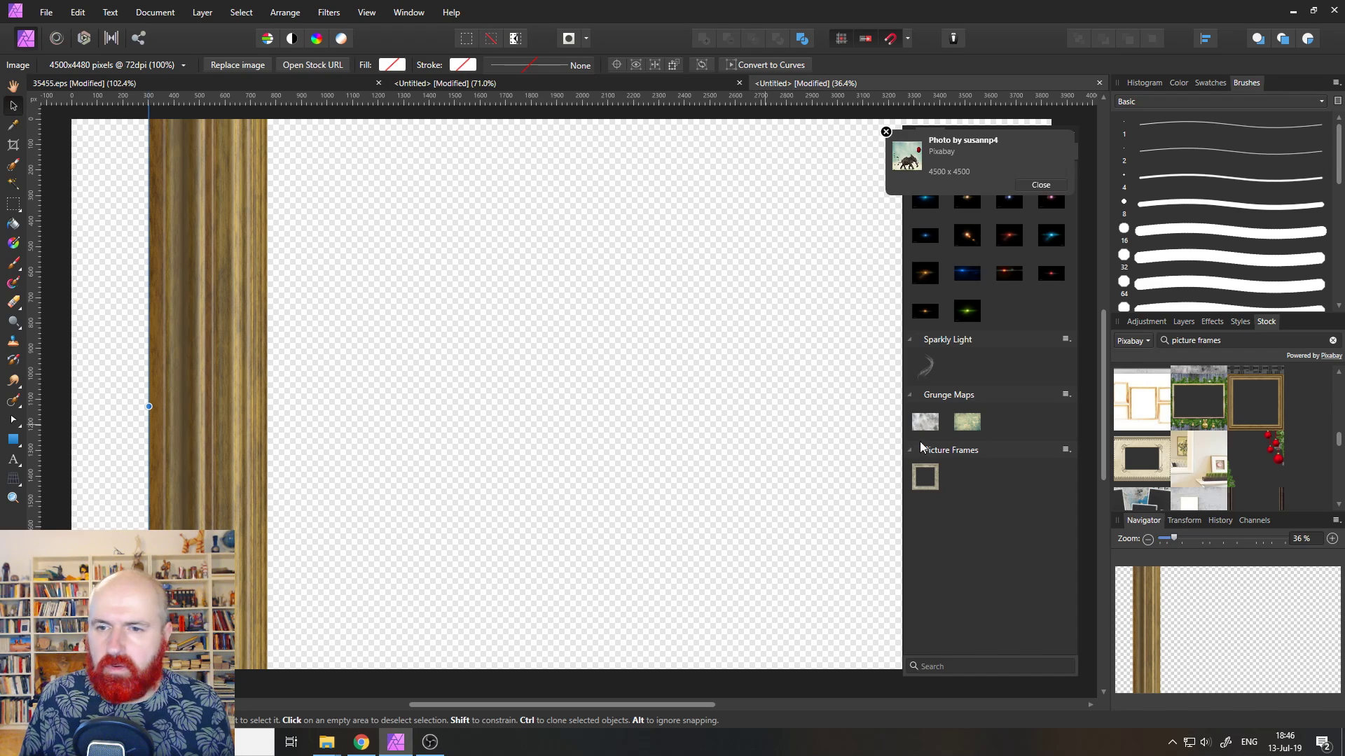
left_click(1070, 451)
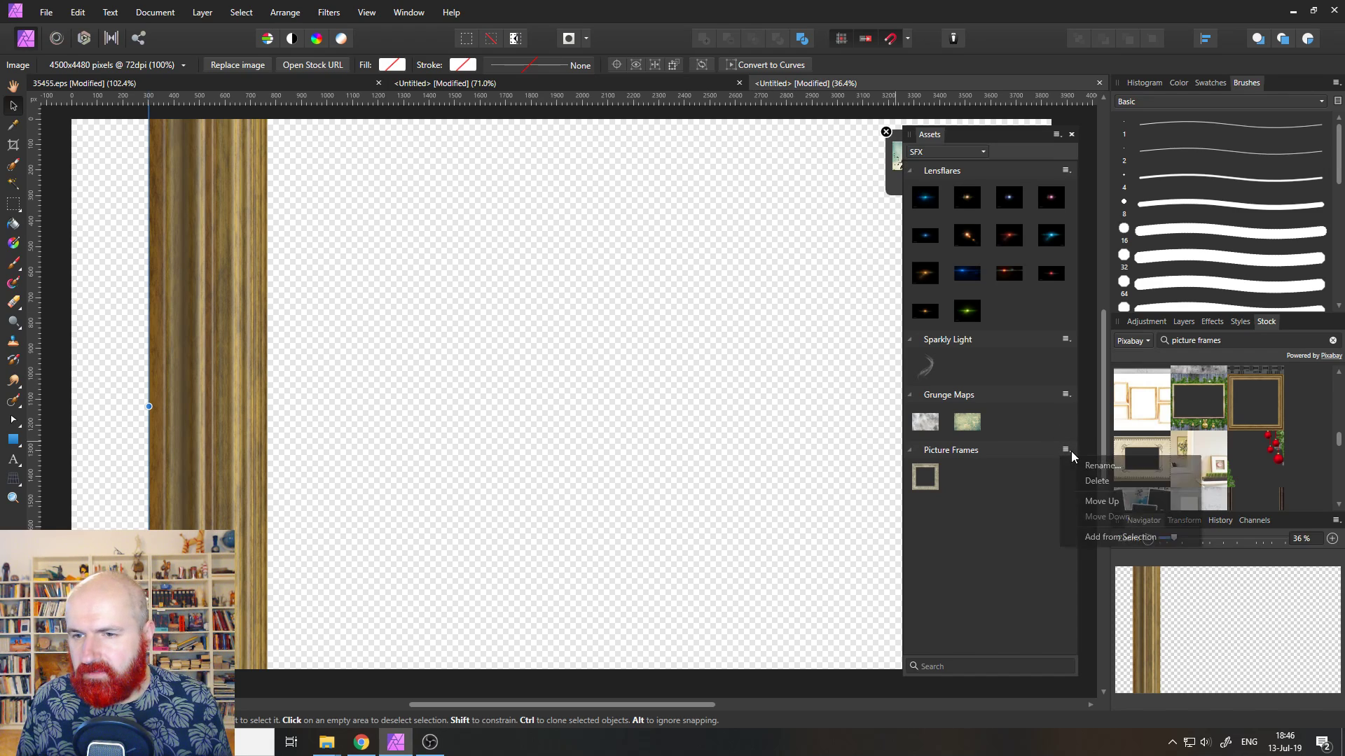
left_click(1100, 532)
left_click(886, 132)
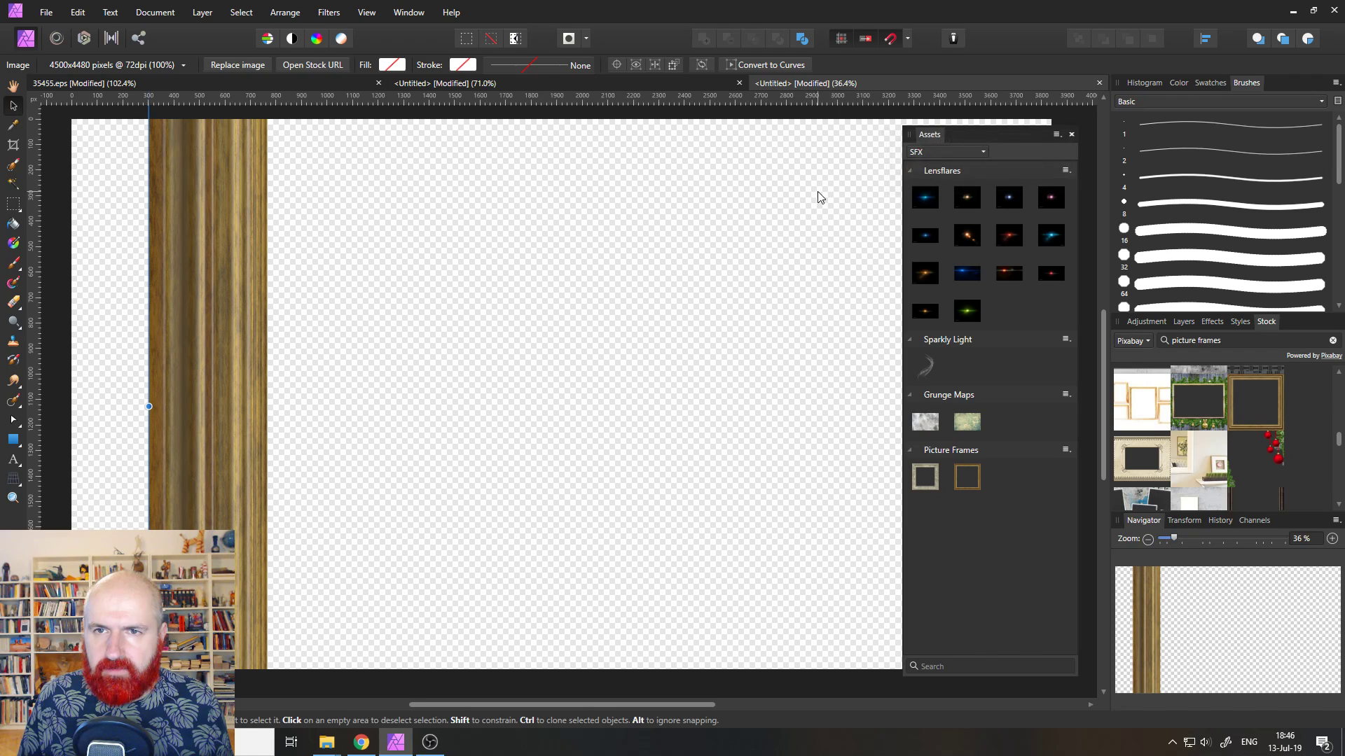
Hide the two optical-8 lens-flare layers and the Alexander-Popov concert photo layer.
left_click(481, 84)
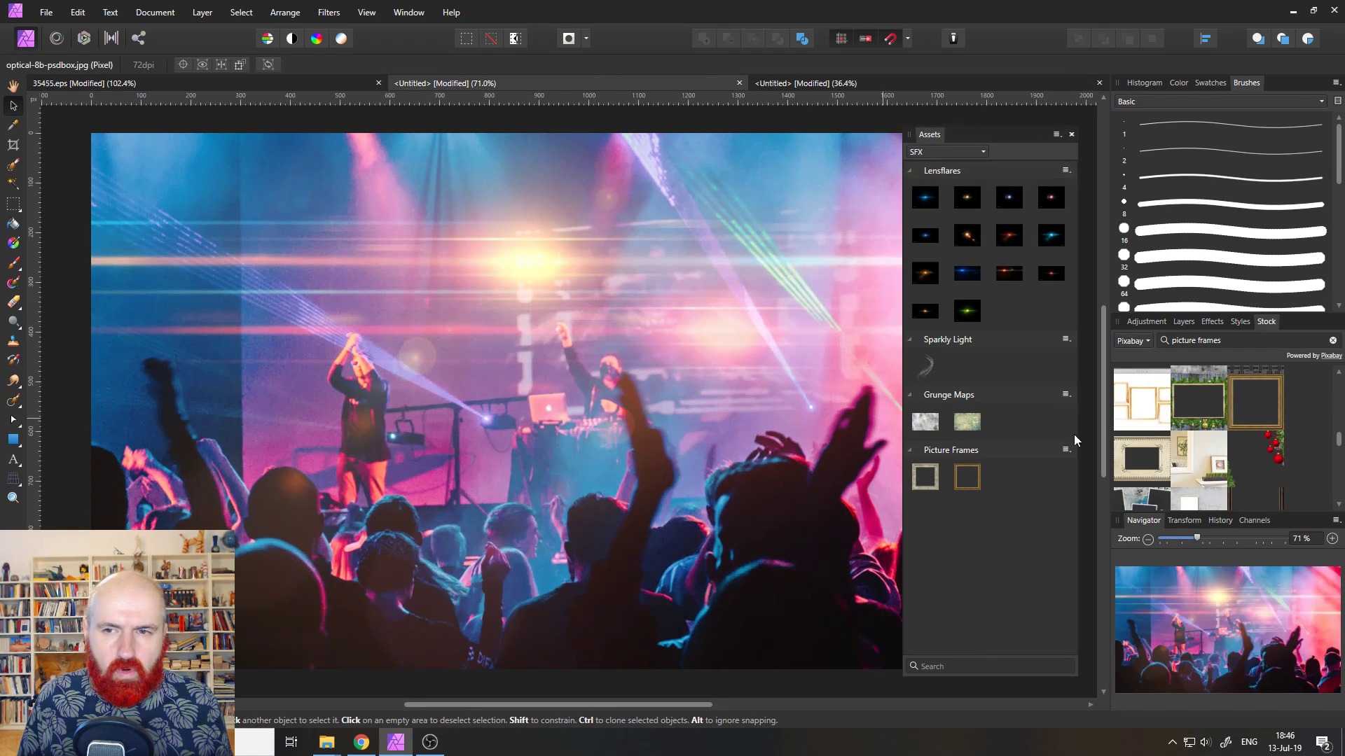
left_click(1240, 322)
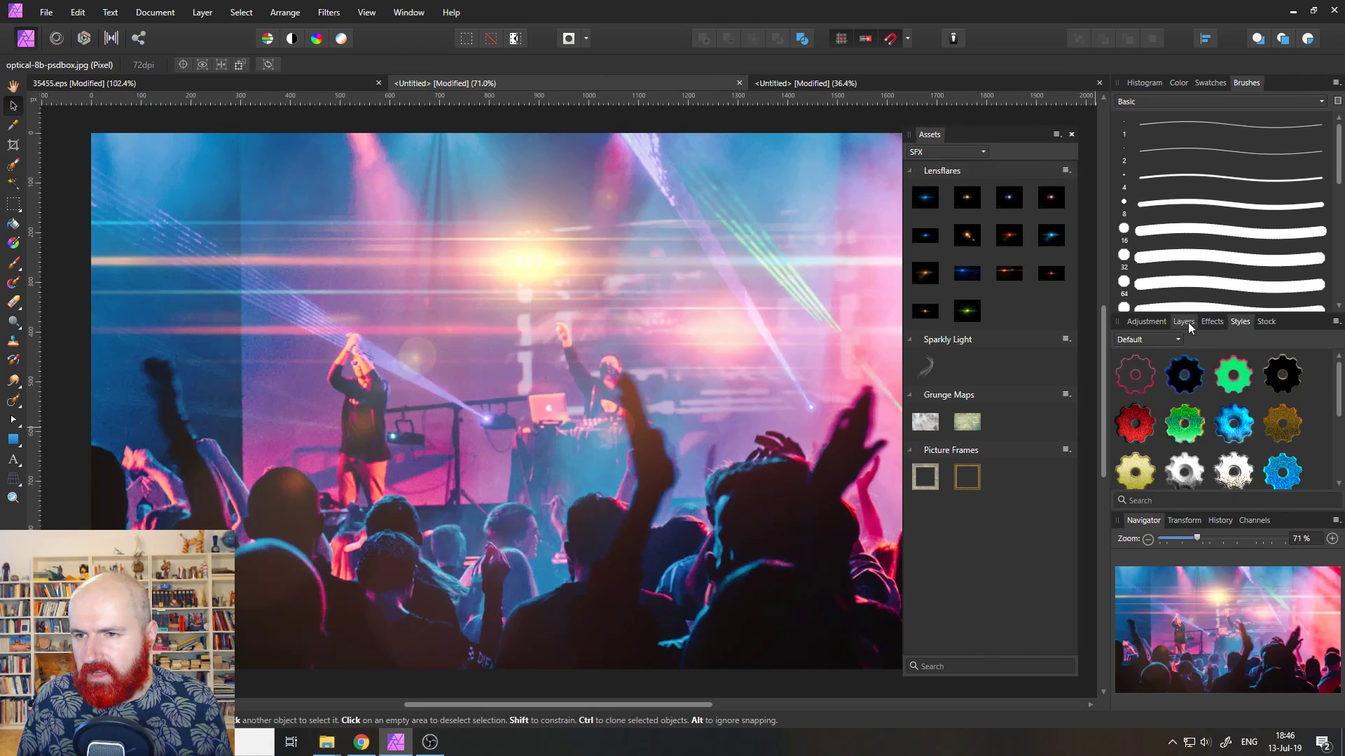
left_click(1189, 326)
left_click(1325, 361)
left_click(1325, 382)
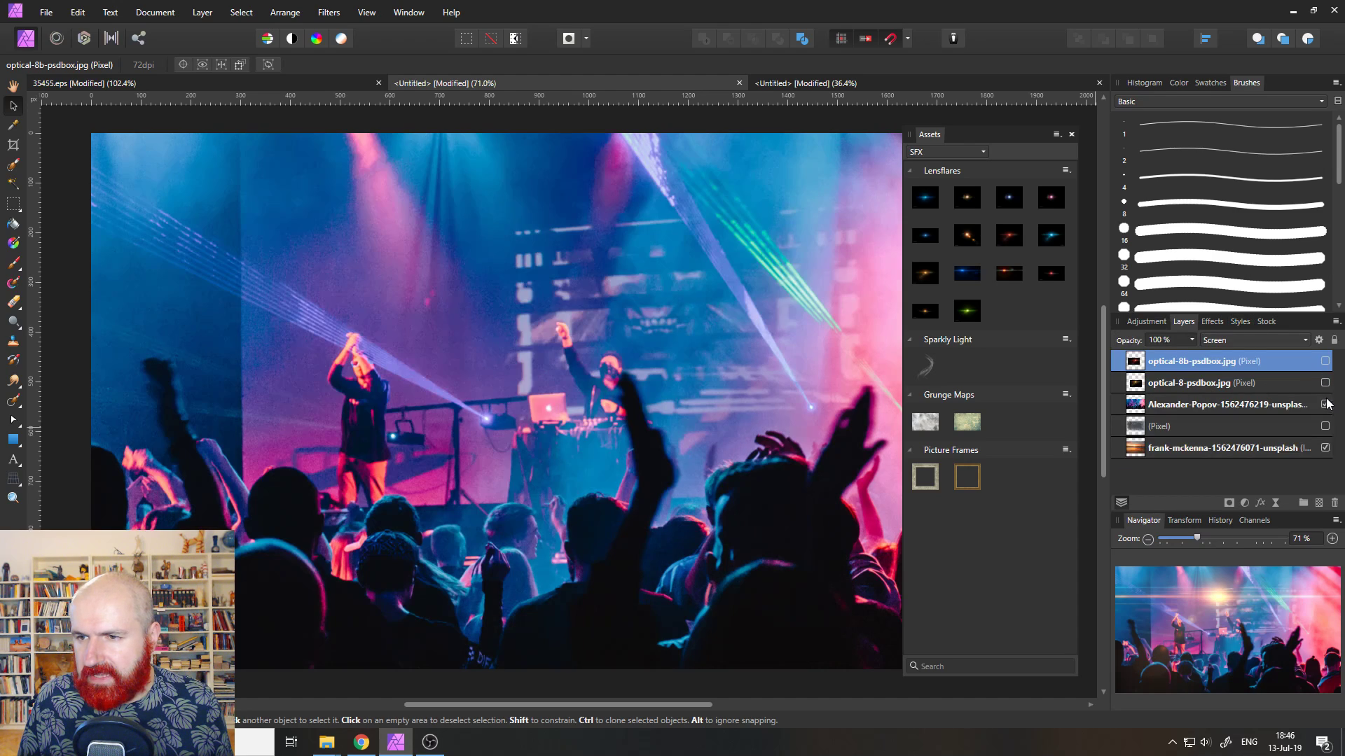
left_click(1325, 404)
Dock the Assets panel and turn on the Soft Light grunge texture layer over the sunset.
left_click(1325, 426)
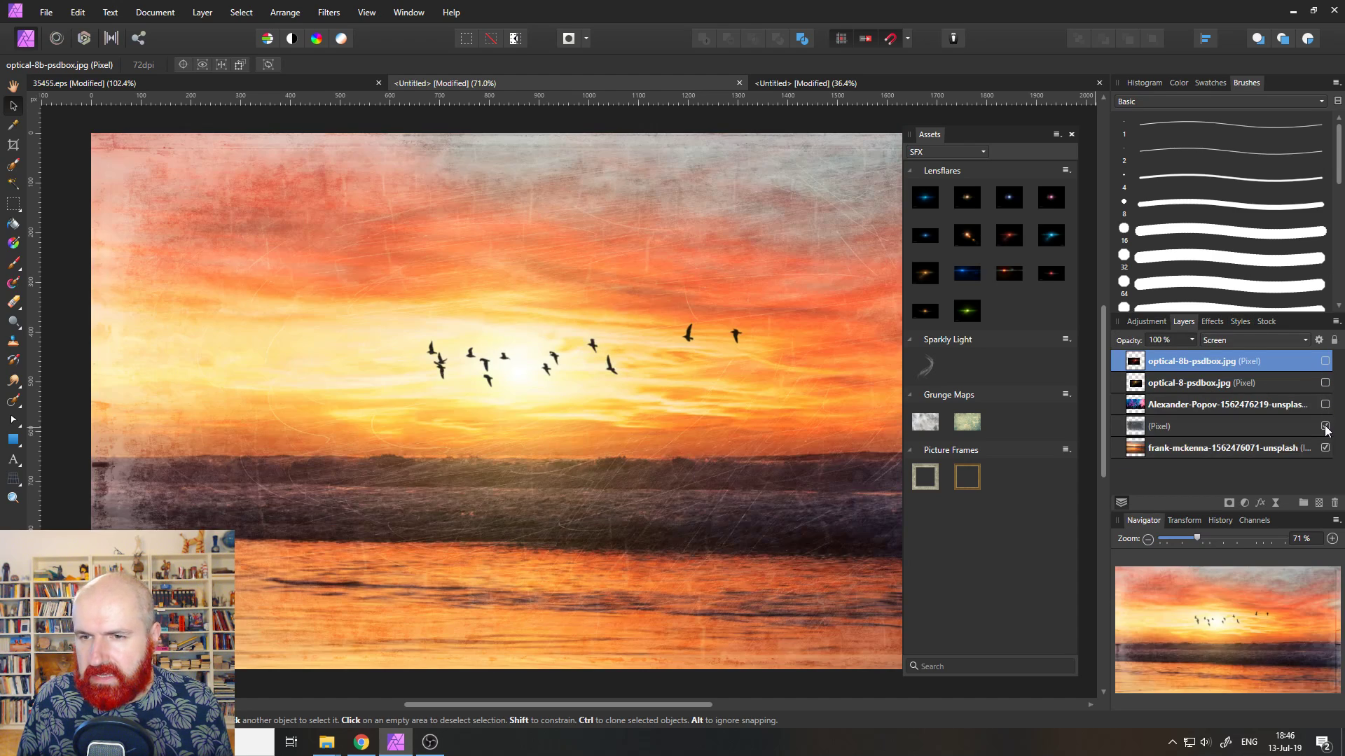
left_click(1325, 426)
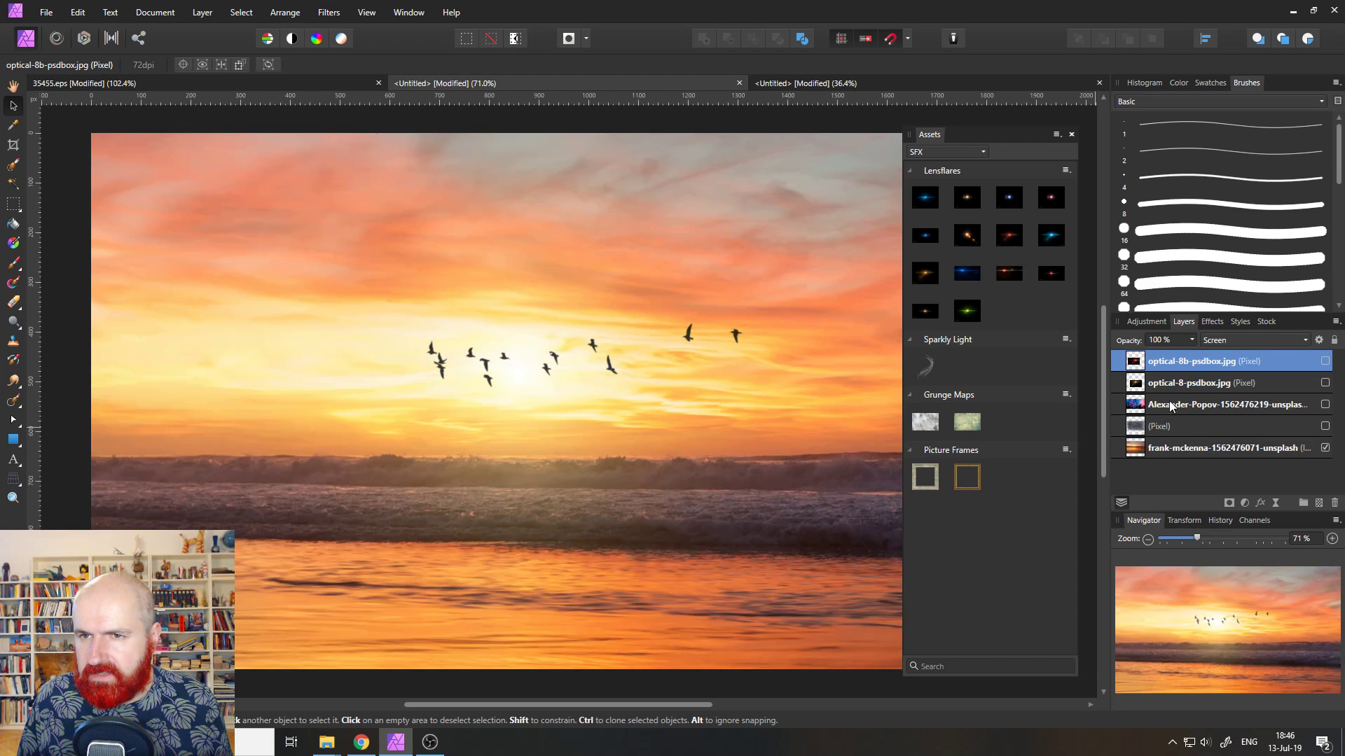
mouse_move(956, 138)
left_mouse_down()
mouse_move(1171, 137)
mouse_move(956, 137)
mouse_move(990, 146)
mouse_move(1271, 86)
left_mouse_up()
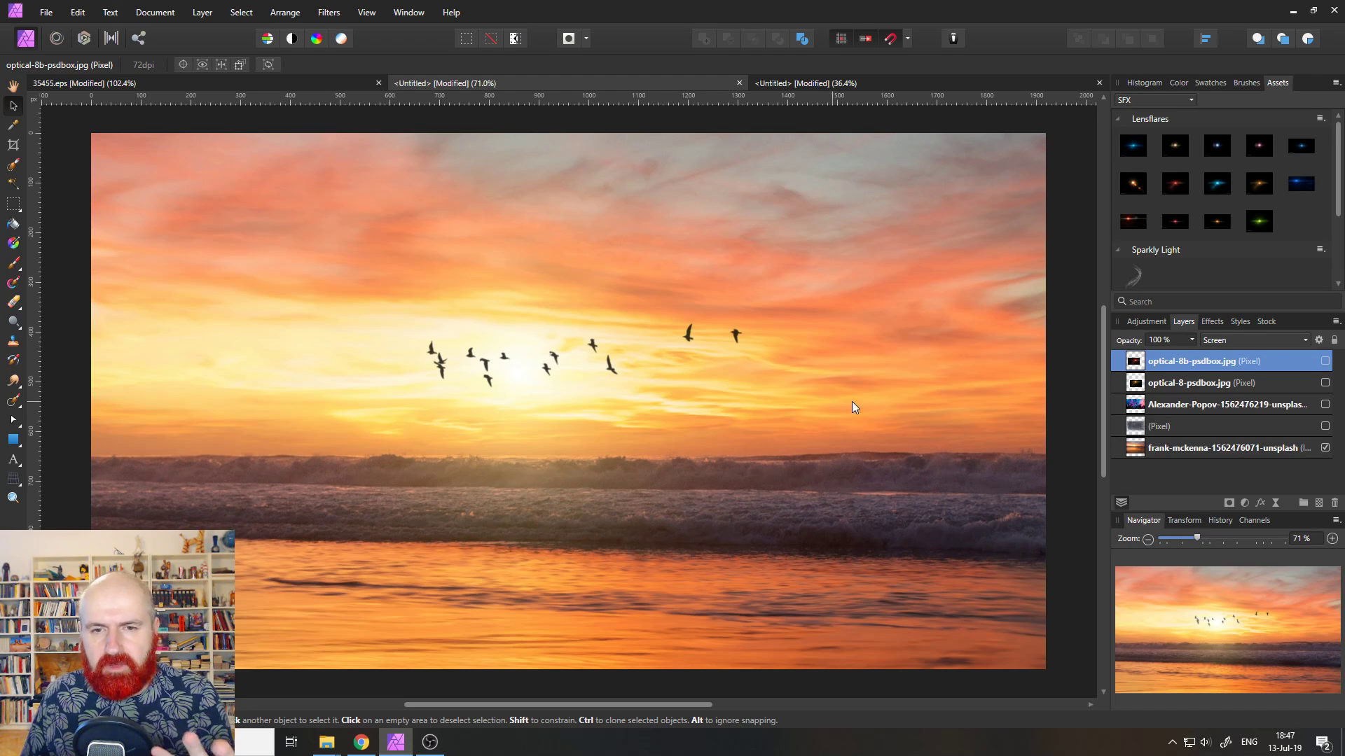
left_click(1132, 428)
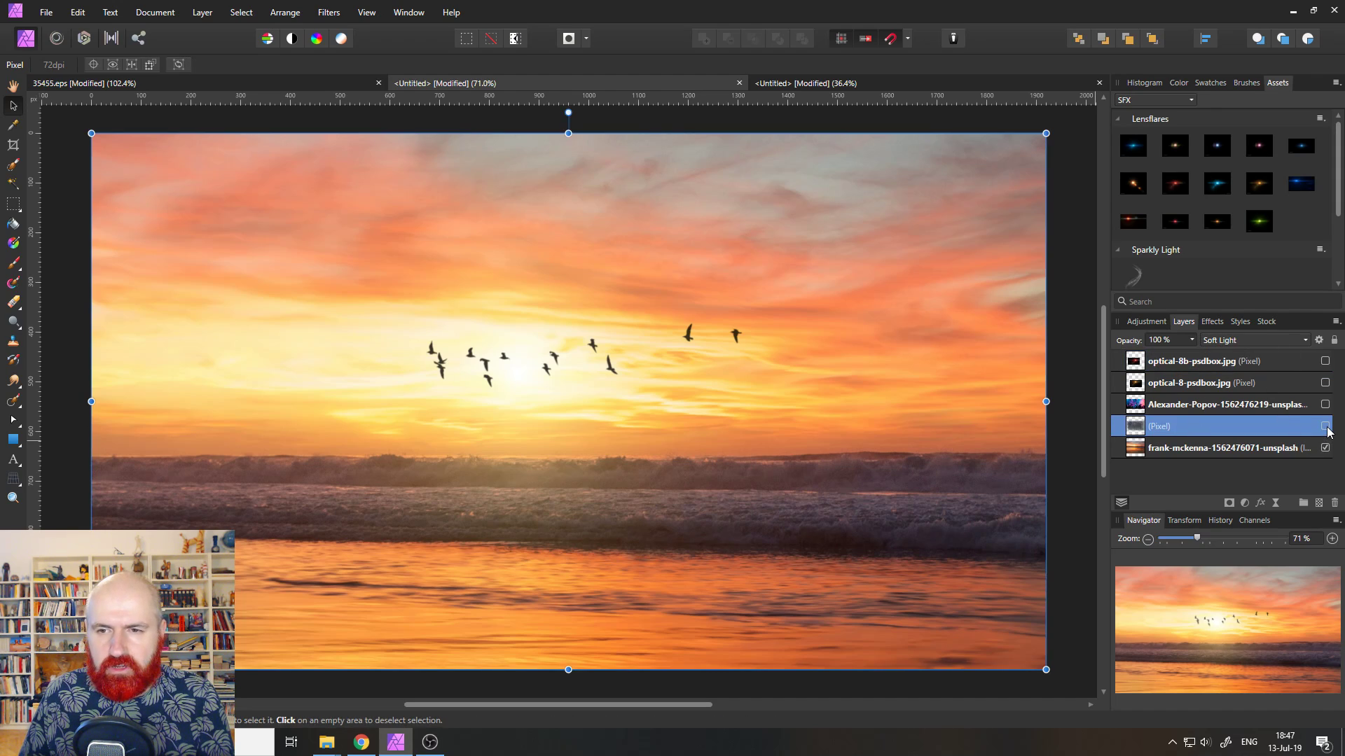
left_click(1325, 426)
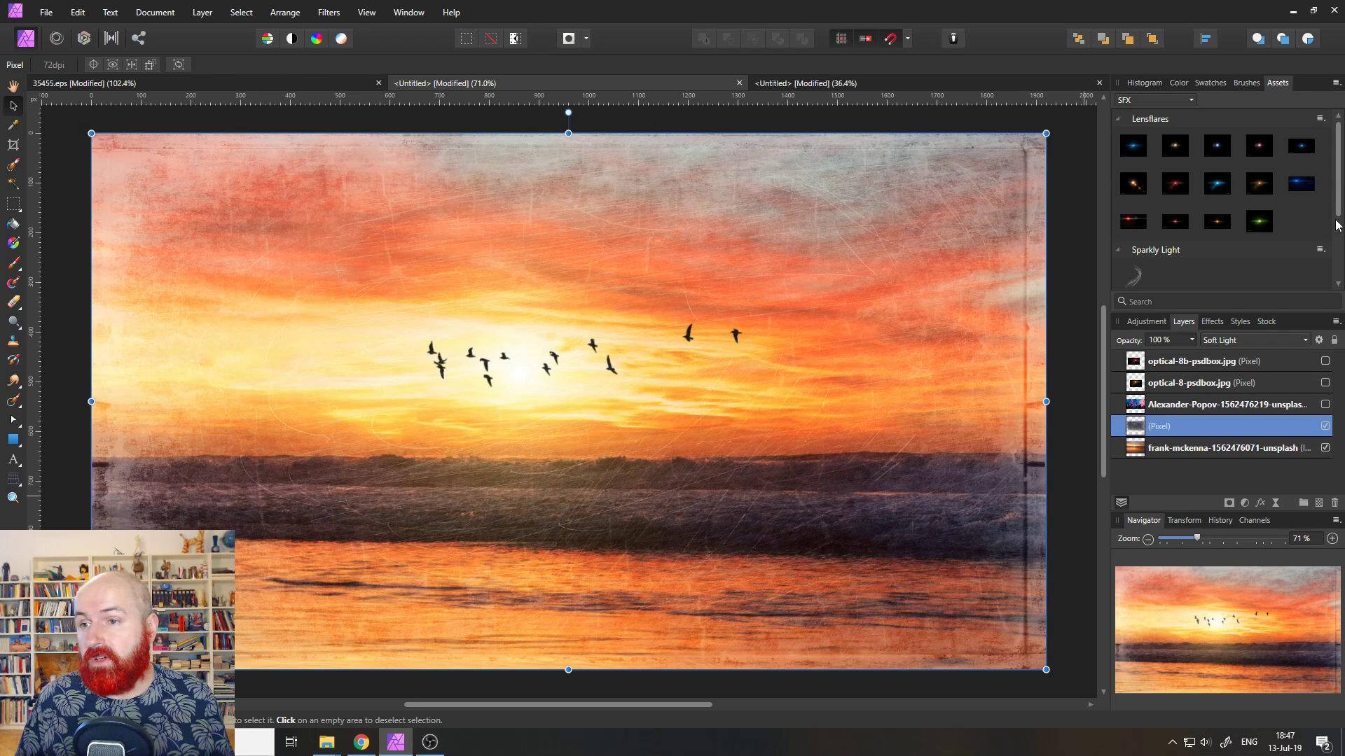
scroll(1337, 189, "down", 3)
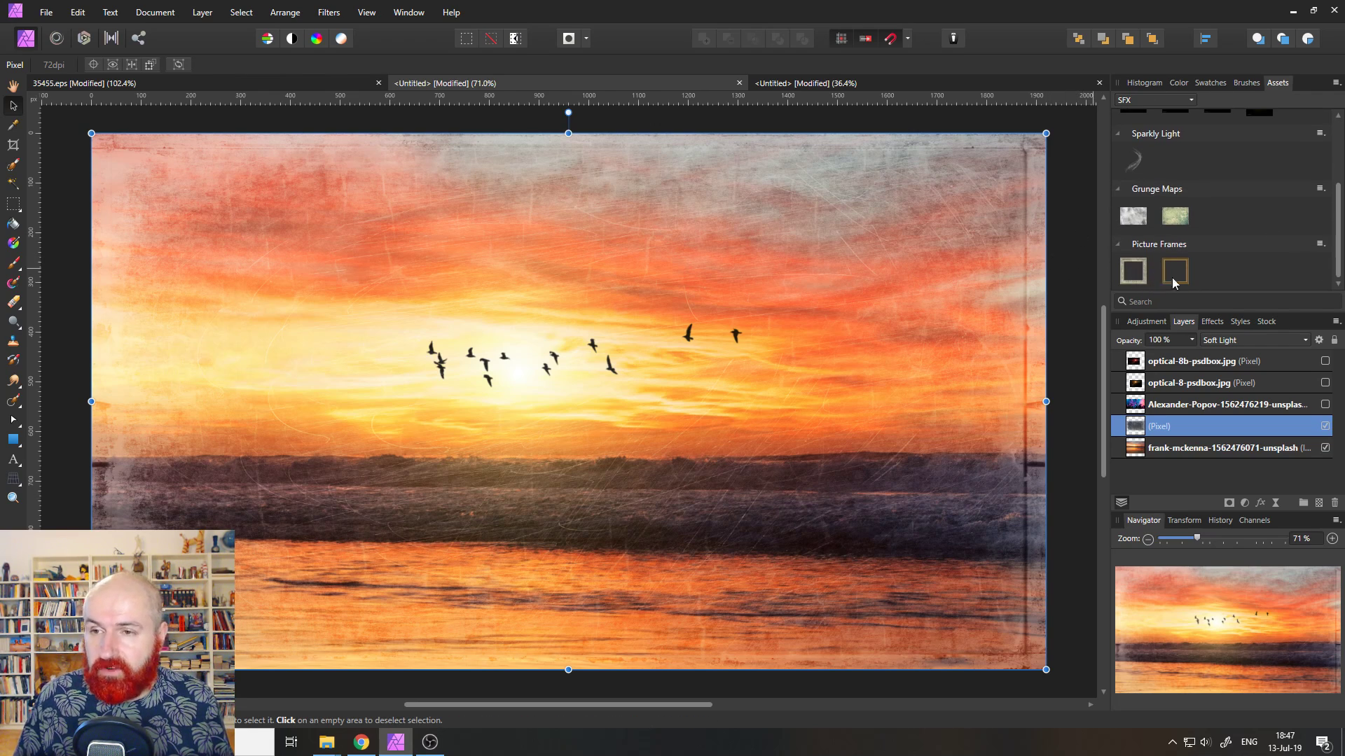
Place the gold frame asset on the sunset and size it to about 1030×1025 px, centred.
left_click_drag(1175, 277, 508, 318)
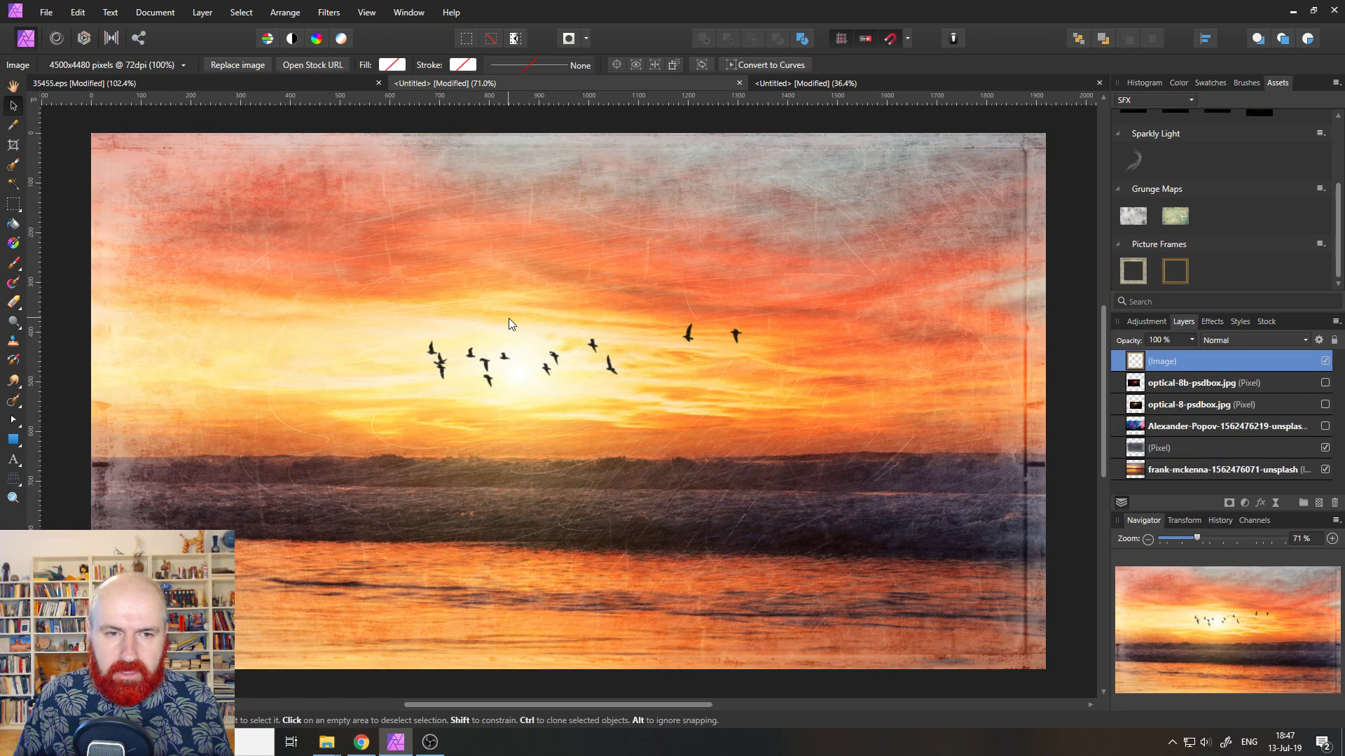
left_click(12, 497)
scroll(271, 436, "down", 5)
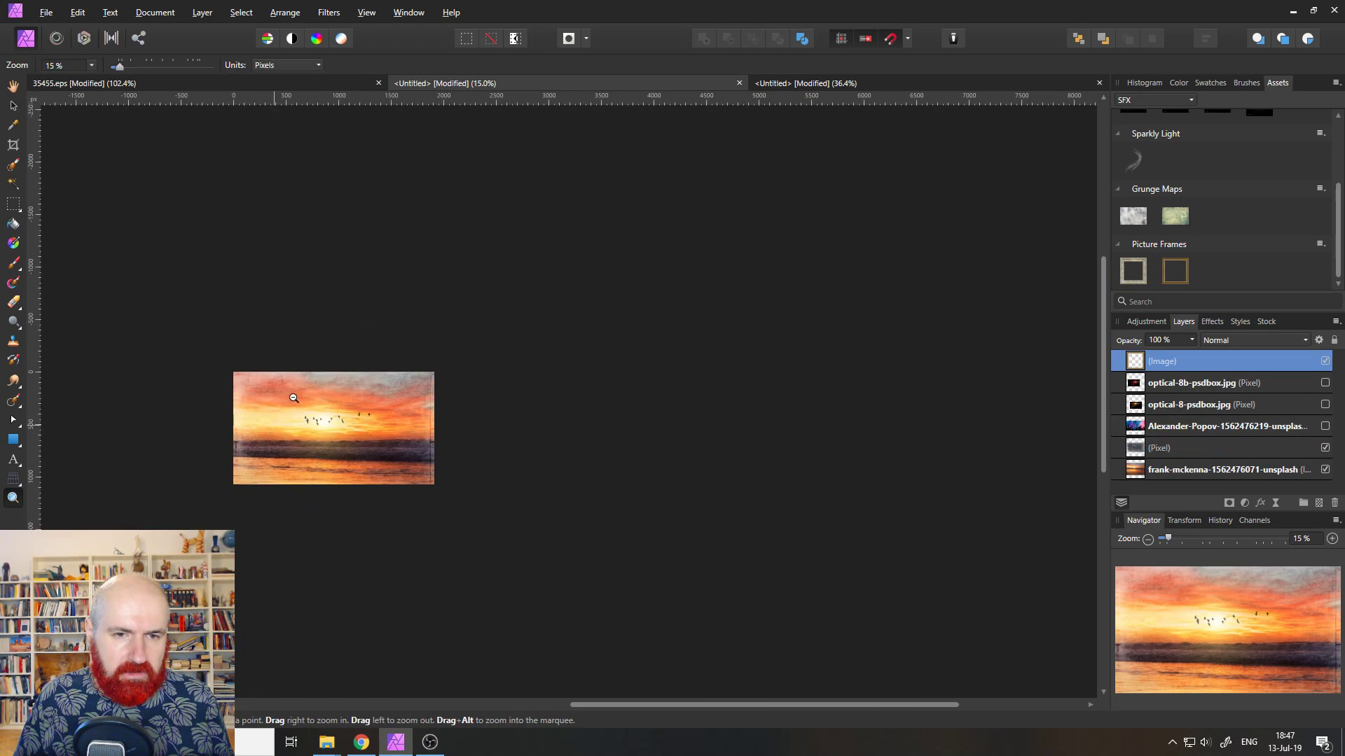
left_click(13, 105)
left_click_drag(558, 176, 448, 336)
left_click_drag(283, 493, 342, 413)
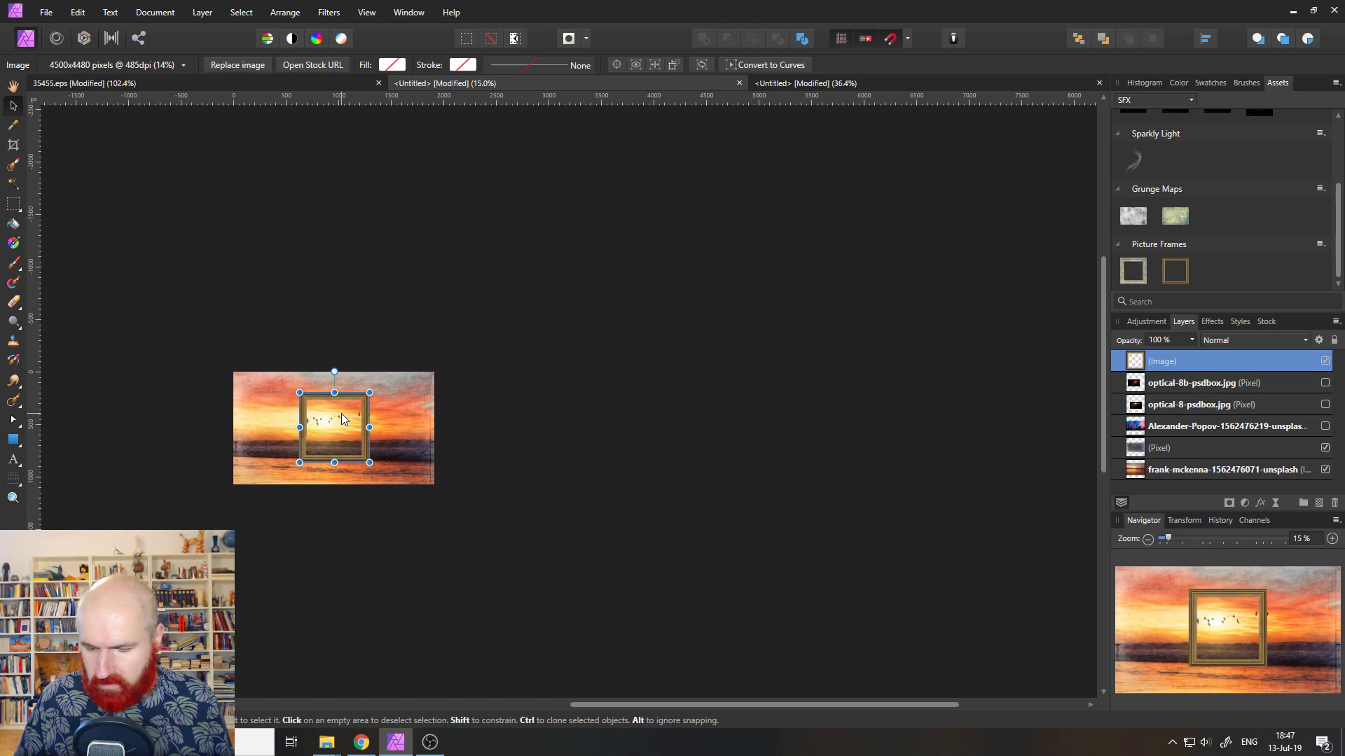
key("ctrl+0")
left_click_drag(402, 229, 316, 157)
left_click_drag(732, 562, 825, 671)
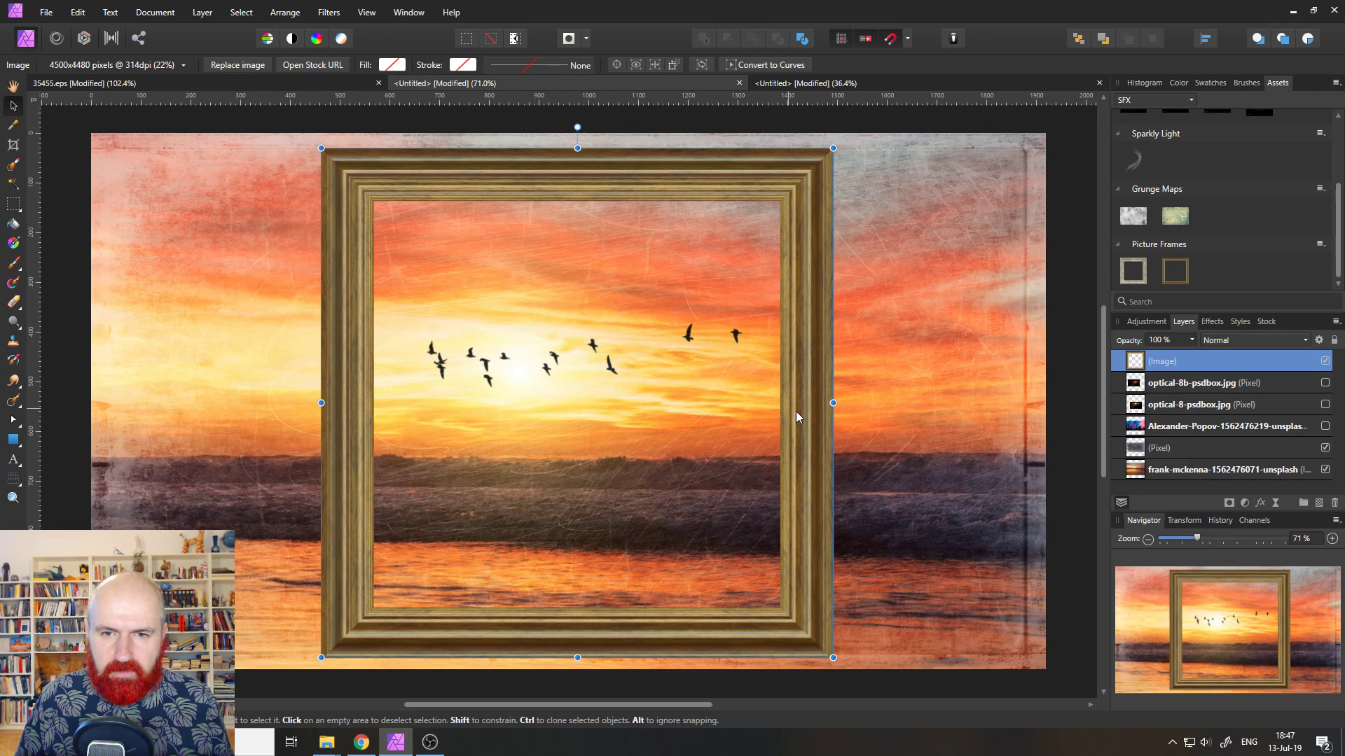
left_click_drag(796, 412, 774, 411)
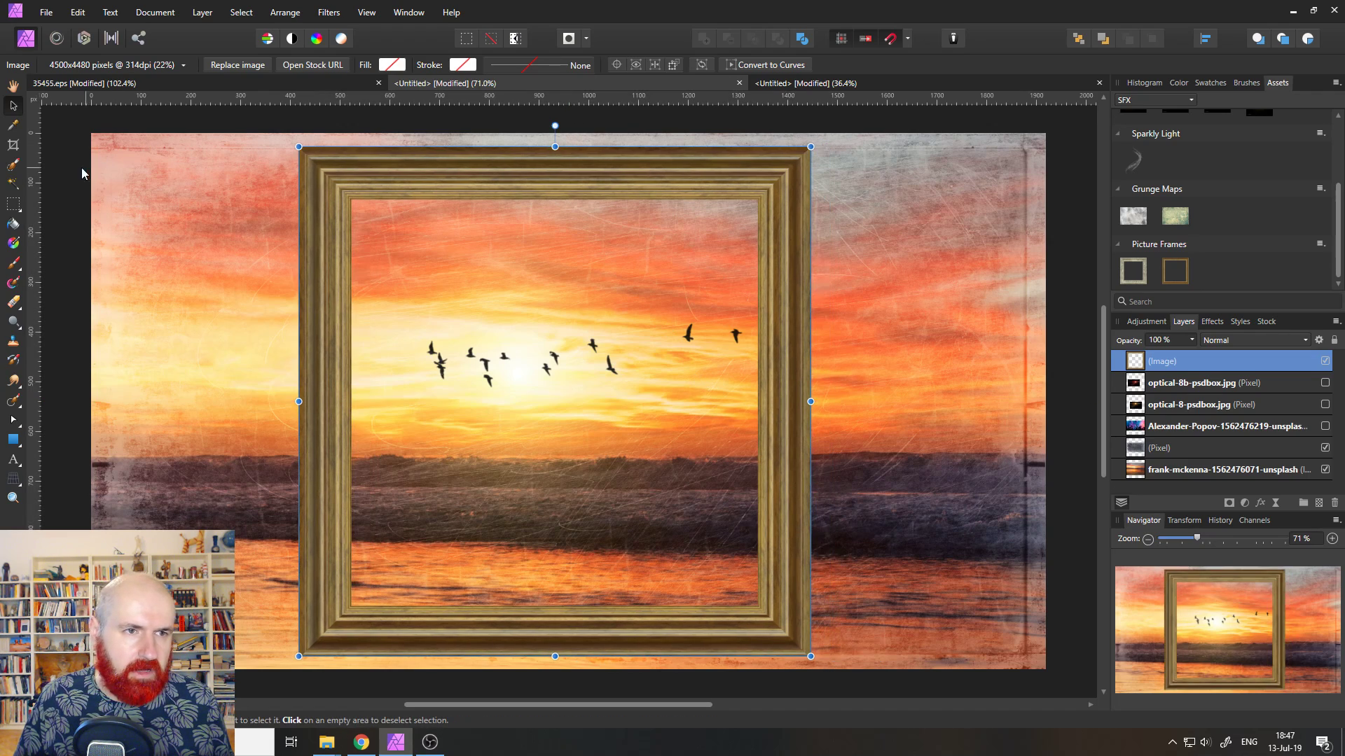
Crop the canvas to the framed picture, about 1028 × 1025 px.
left_click(12, 145)
left_click_drag(91, 134, 299, 147)
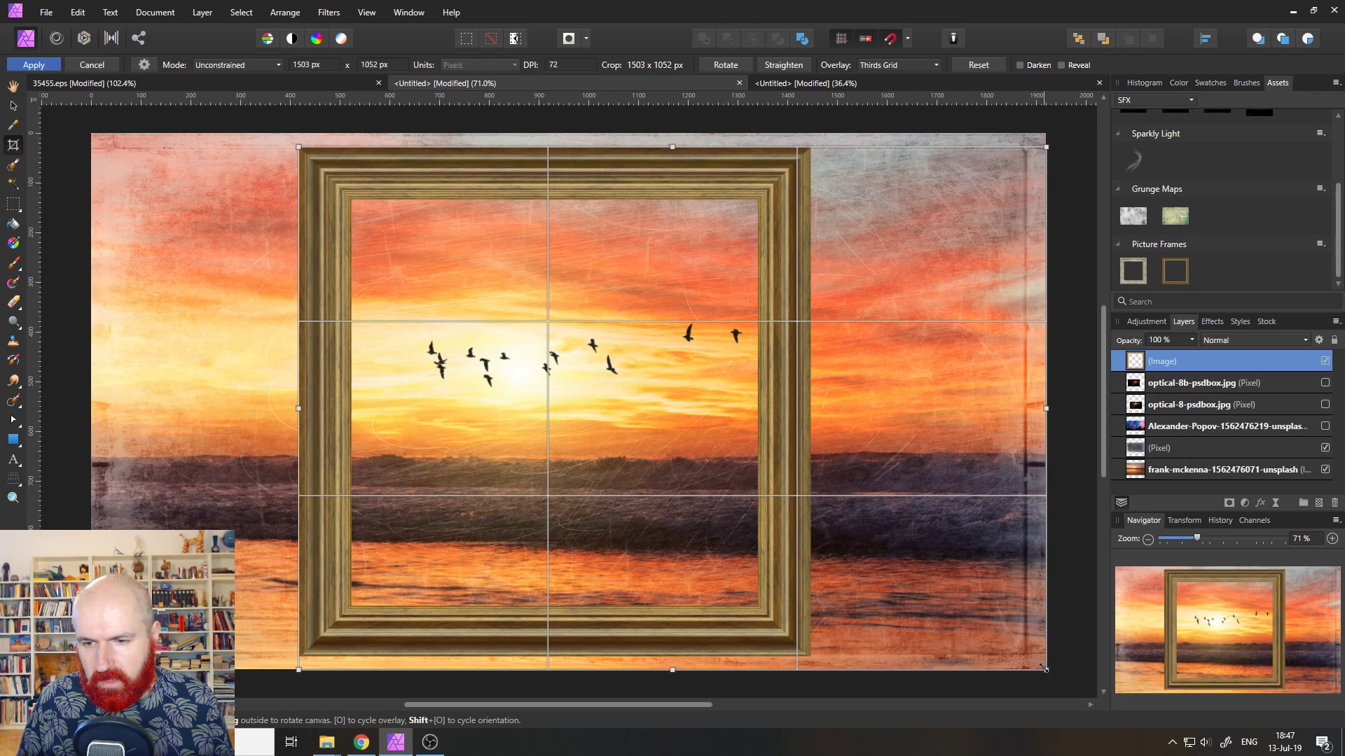
left_click_drag(1046, 669, 808, 655)
key("Return")
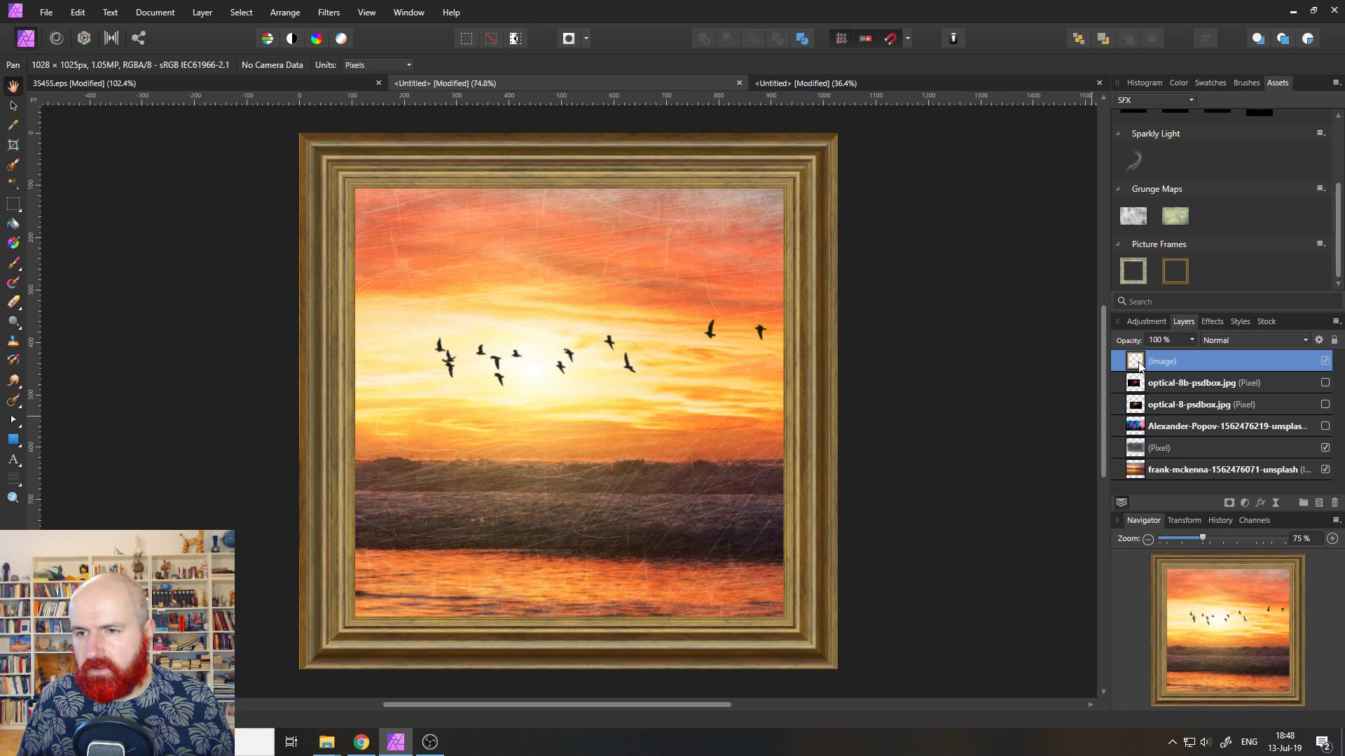
Add an Outer Shadow to the frame (41% opacity, 7.8 px radius, 4.6 px offset) and float the Assets panel.
left_click(1212, 322)
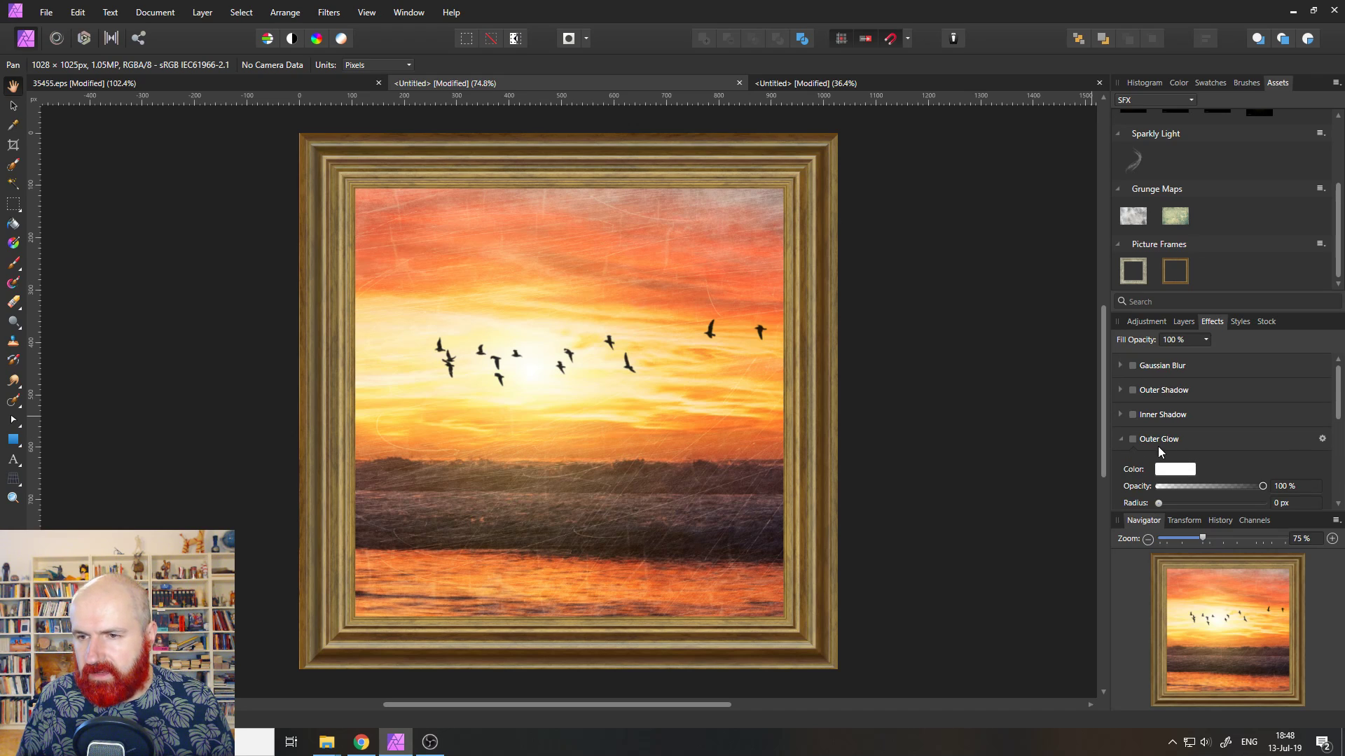
left_click(1133, 390)
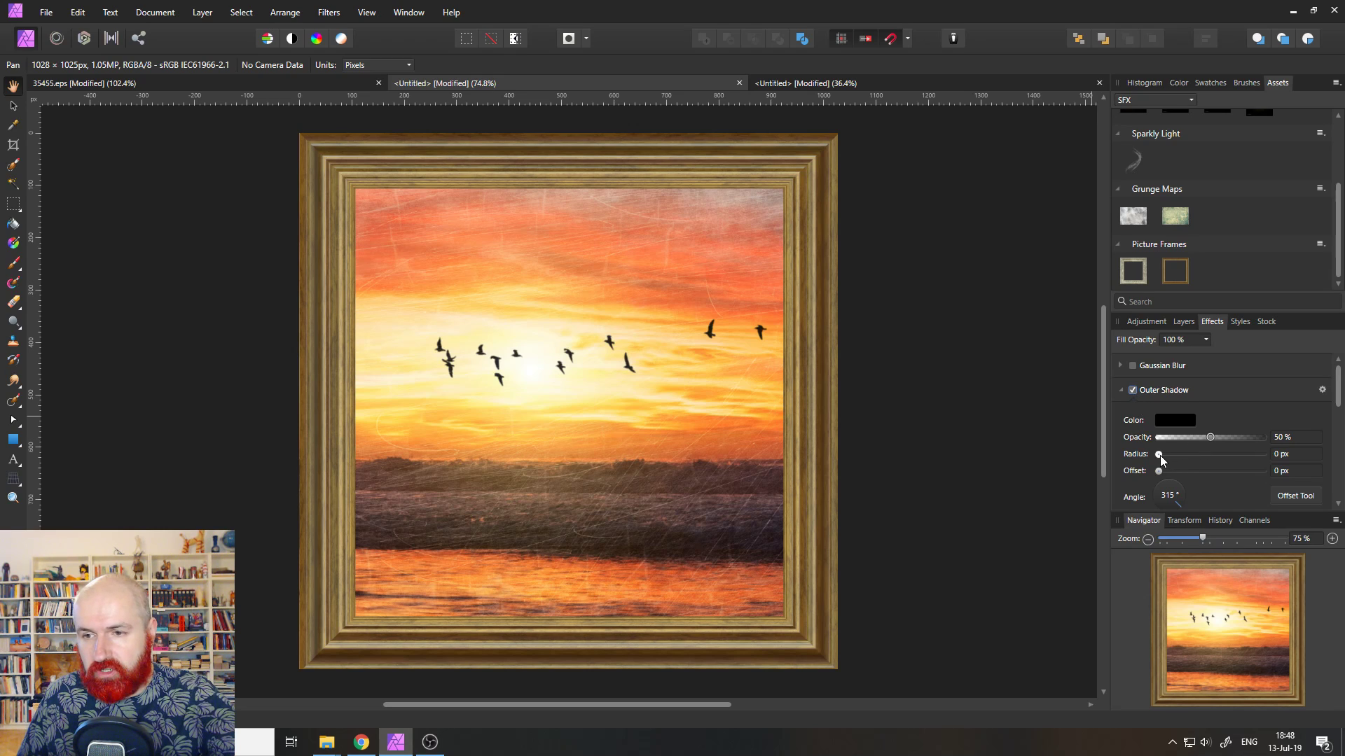
left_click_drag(1160, 455, 1202, 437)
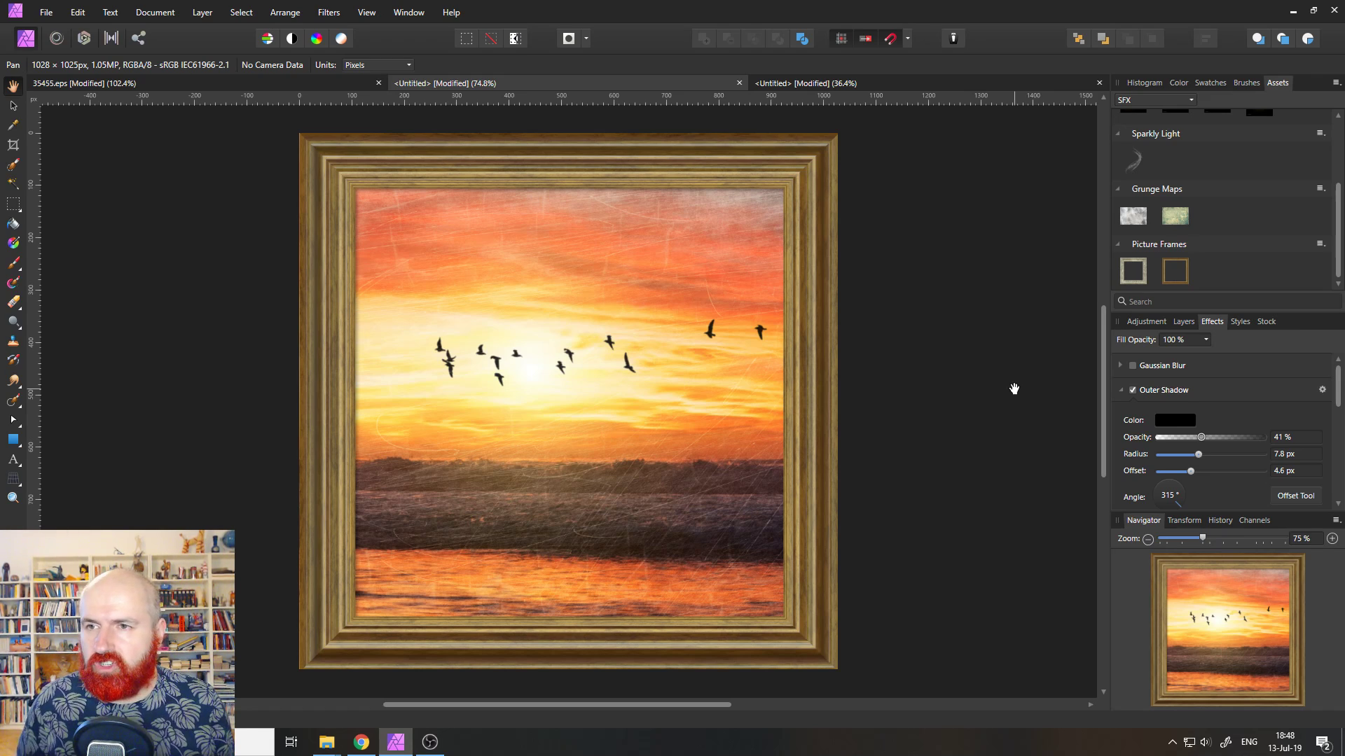
mouse_move(1277, 83)
left_mouse_down()
mouse_move(944, 281)
mouse_move(899, 160)
left_mouse_up()
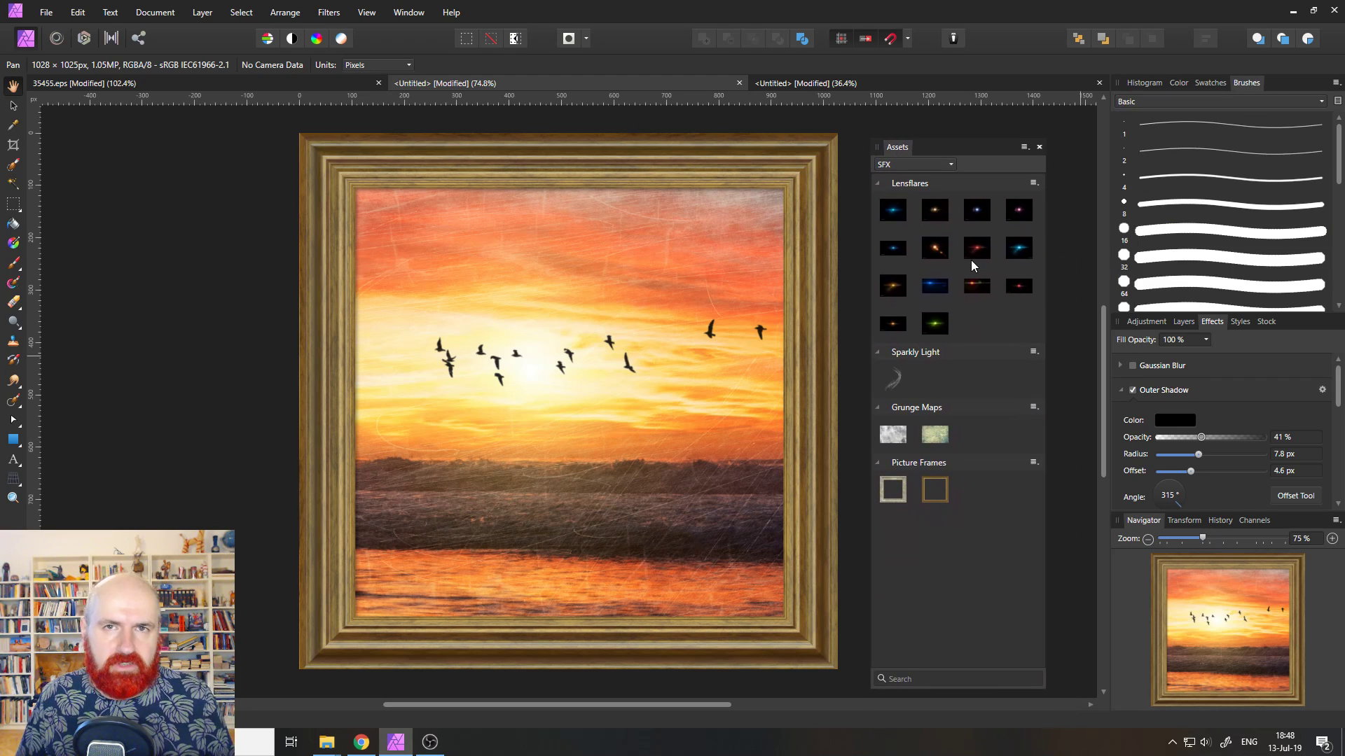